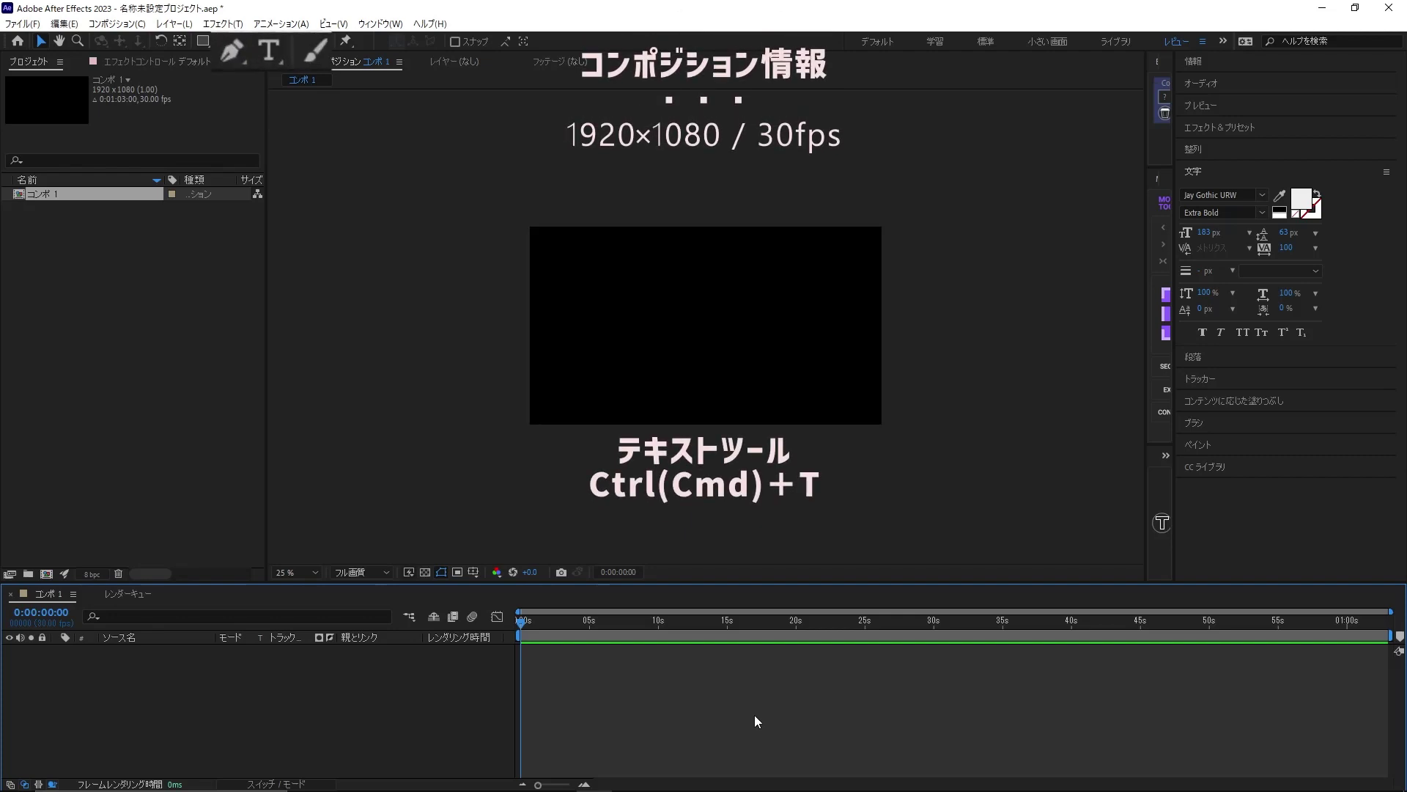
Step: Switch to the Horizontal Type tool with Ctrl+T
key(ctrl+t)
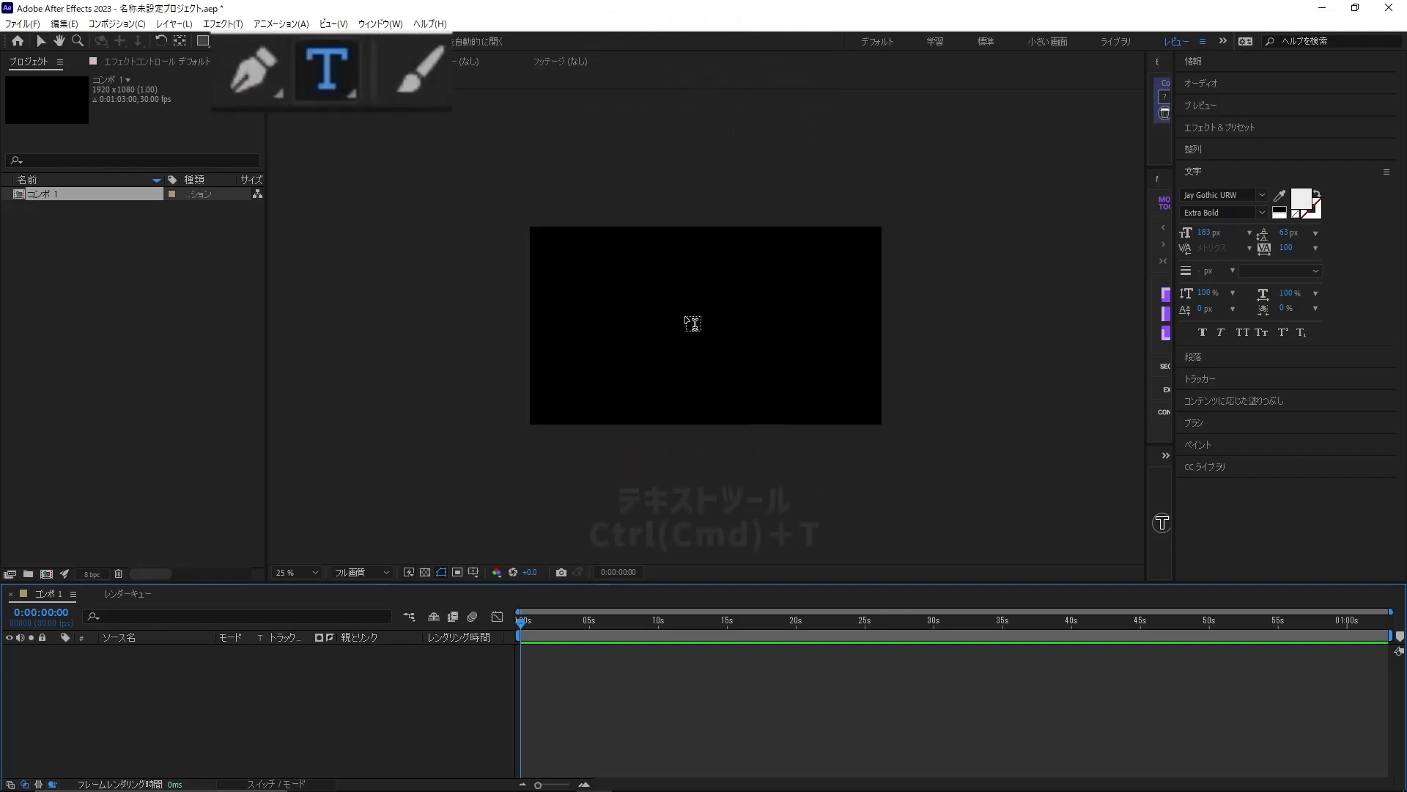
Step: Type 'animers' as a new text layer and set its font size to 200 px
click(653, 320)
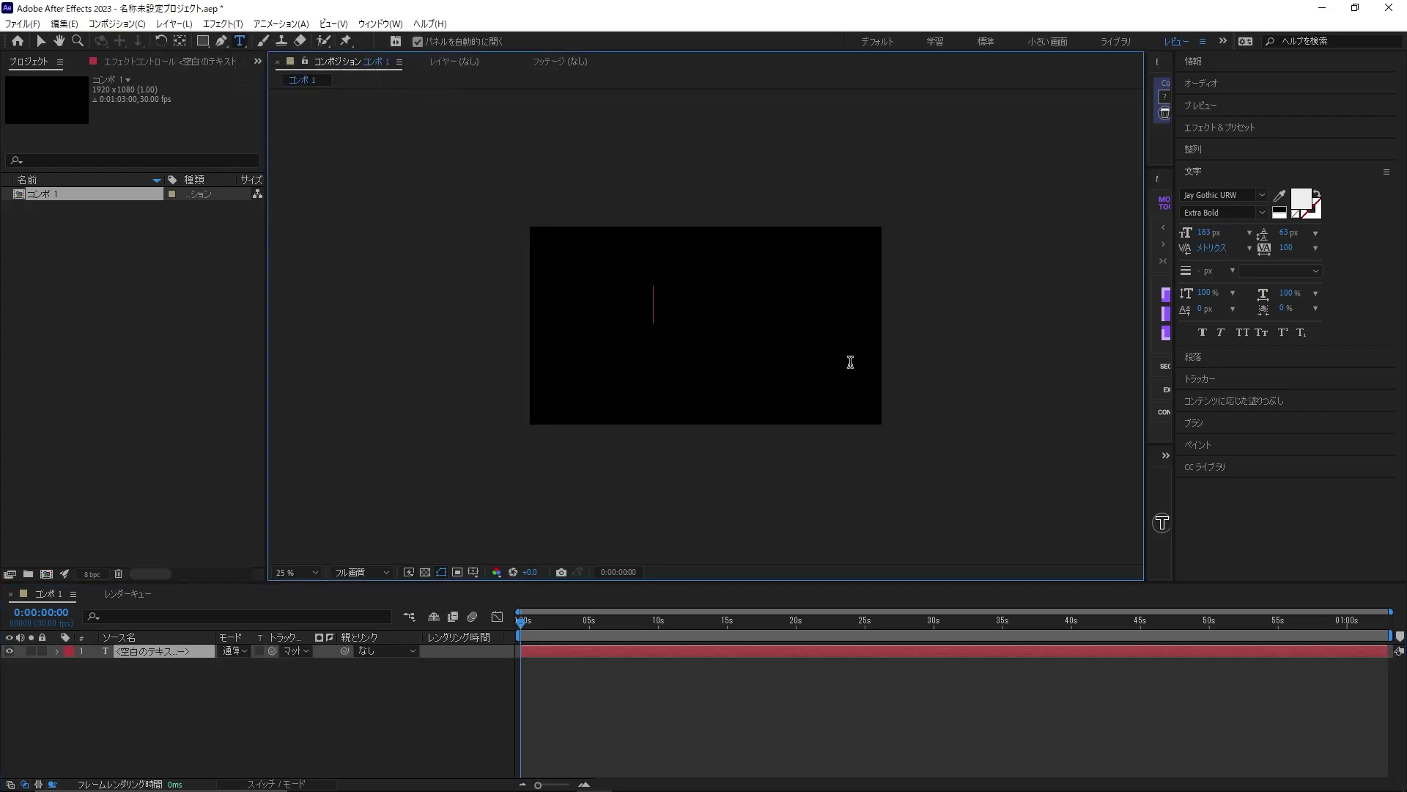
text(animers)
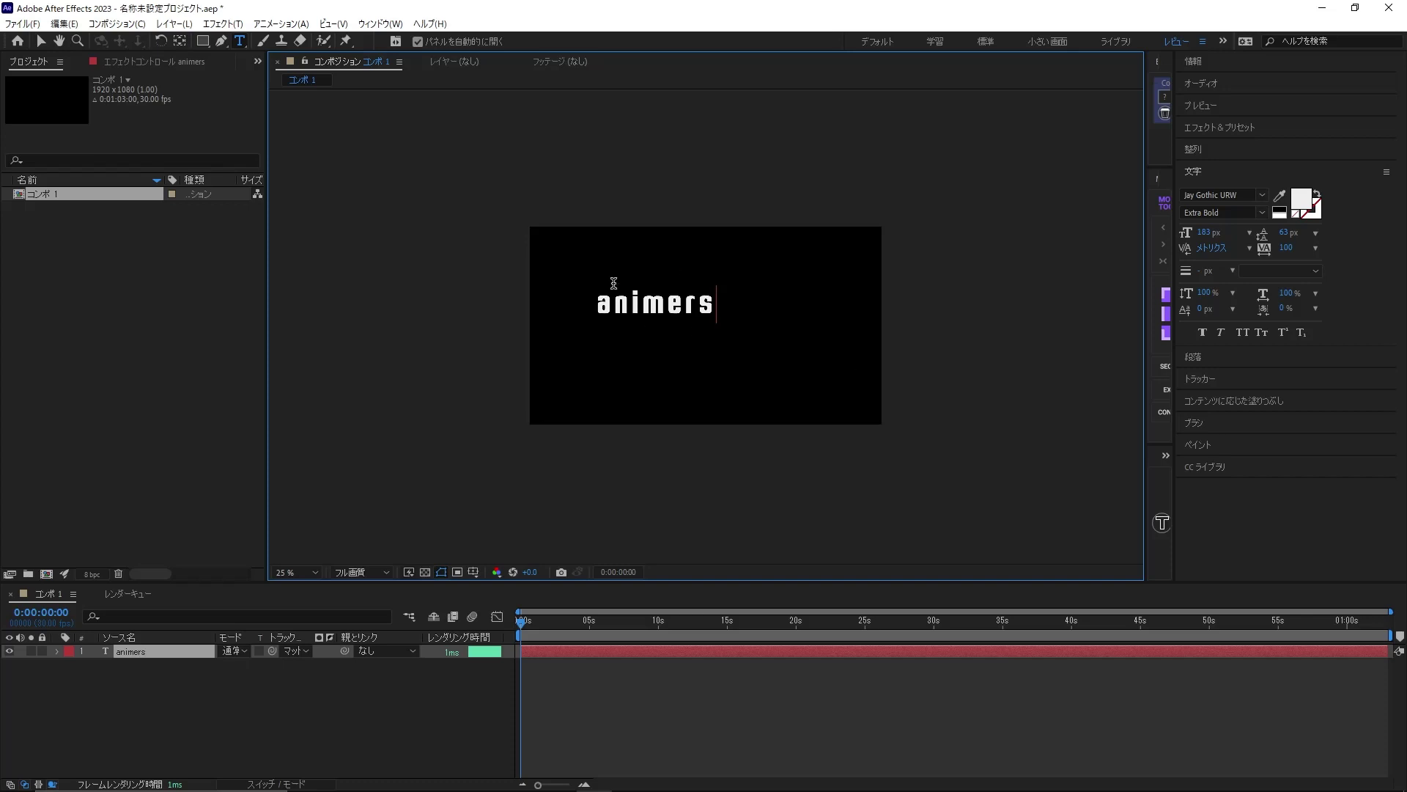
scroll(605, 323, up, 1)
drag(485, 278, 737, 283)
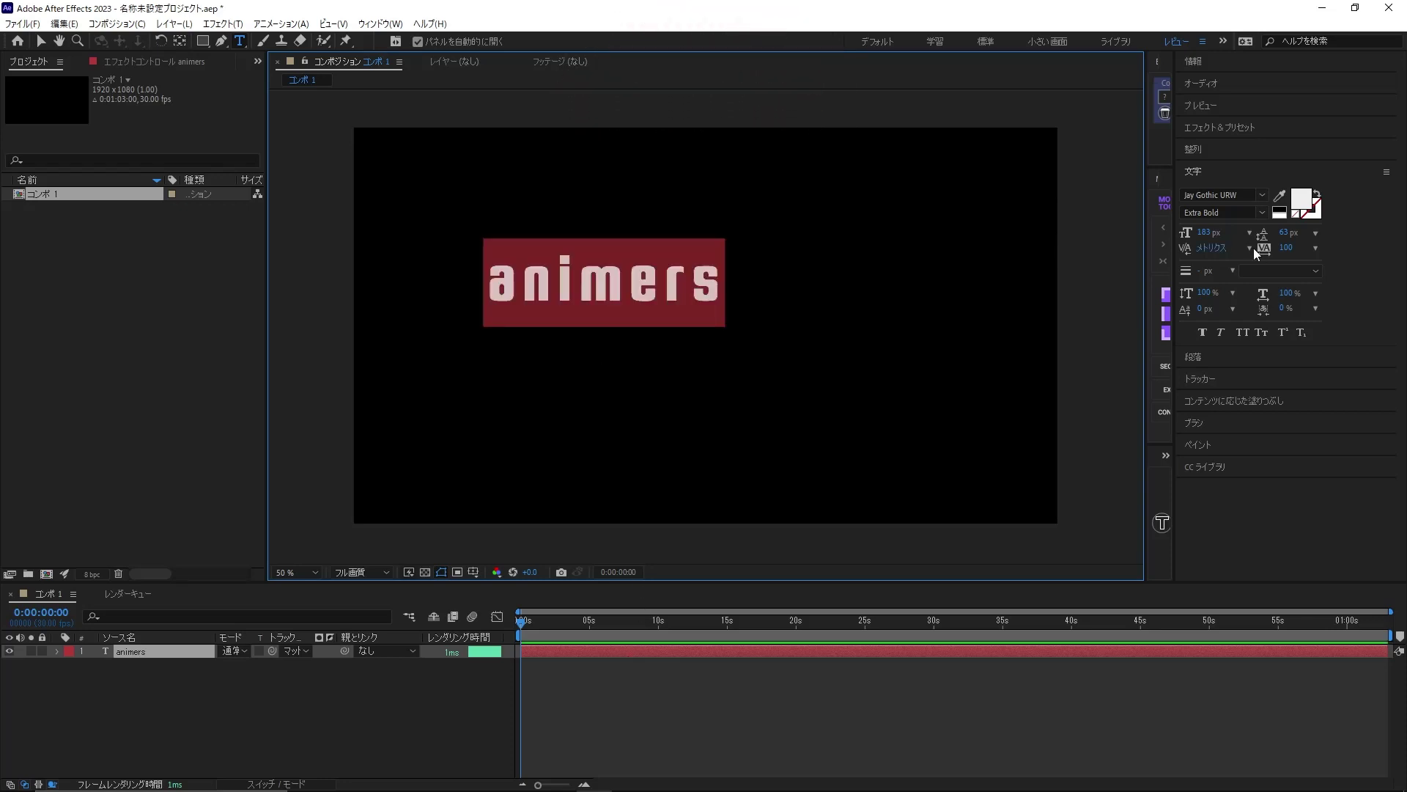
click(1215, 232)
text(200)
key(Return)
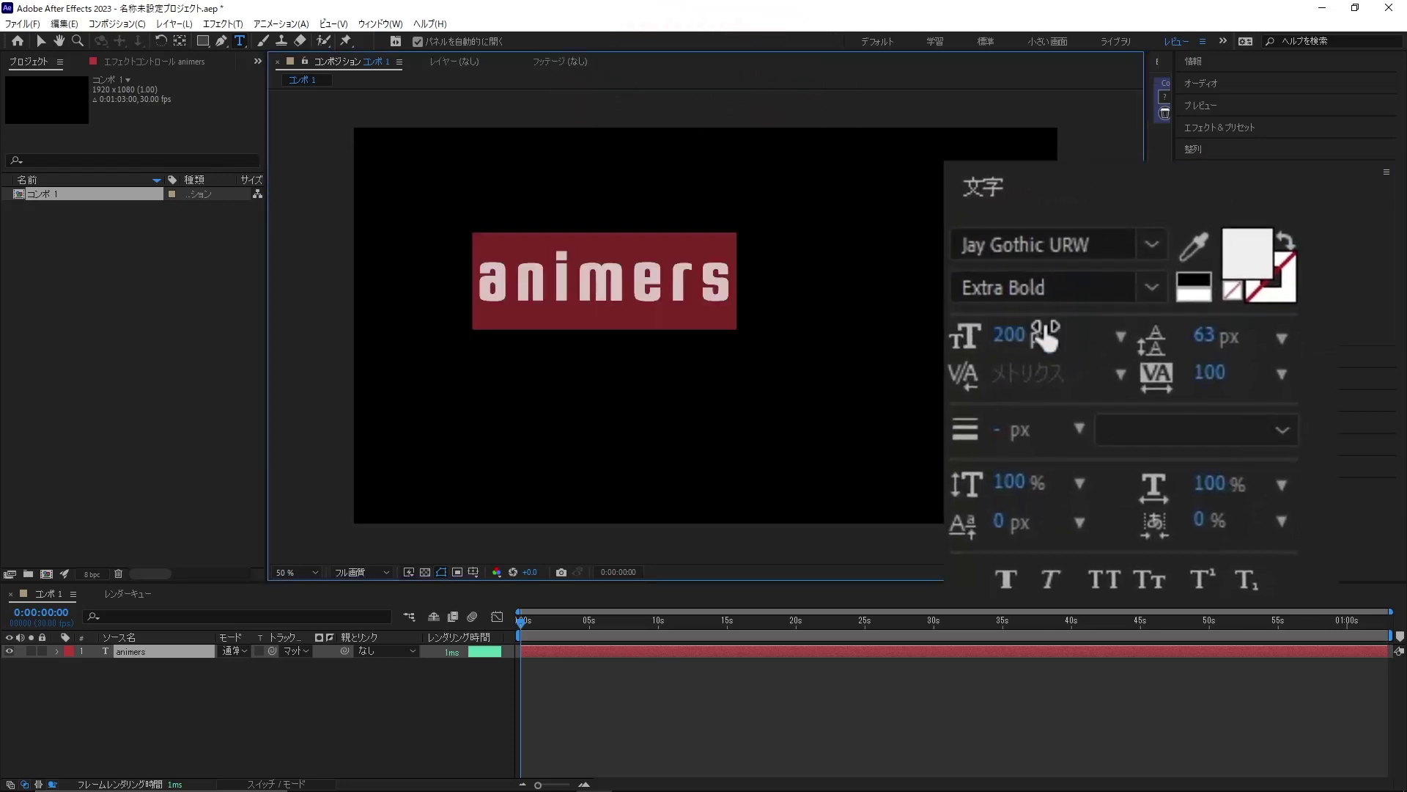
click(689, 700)
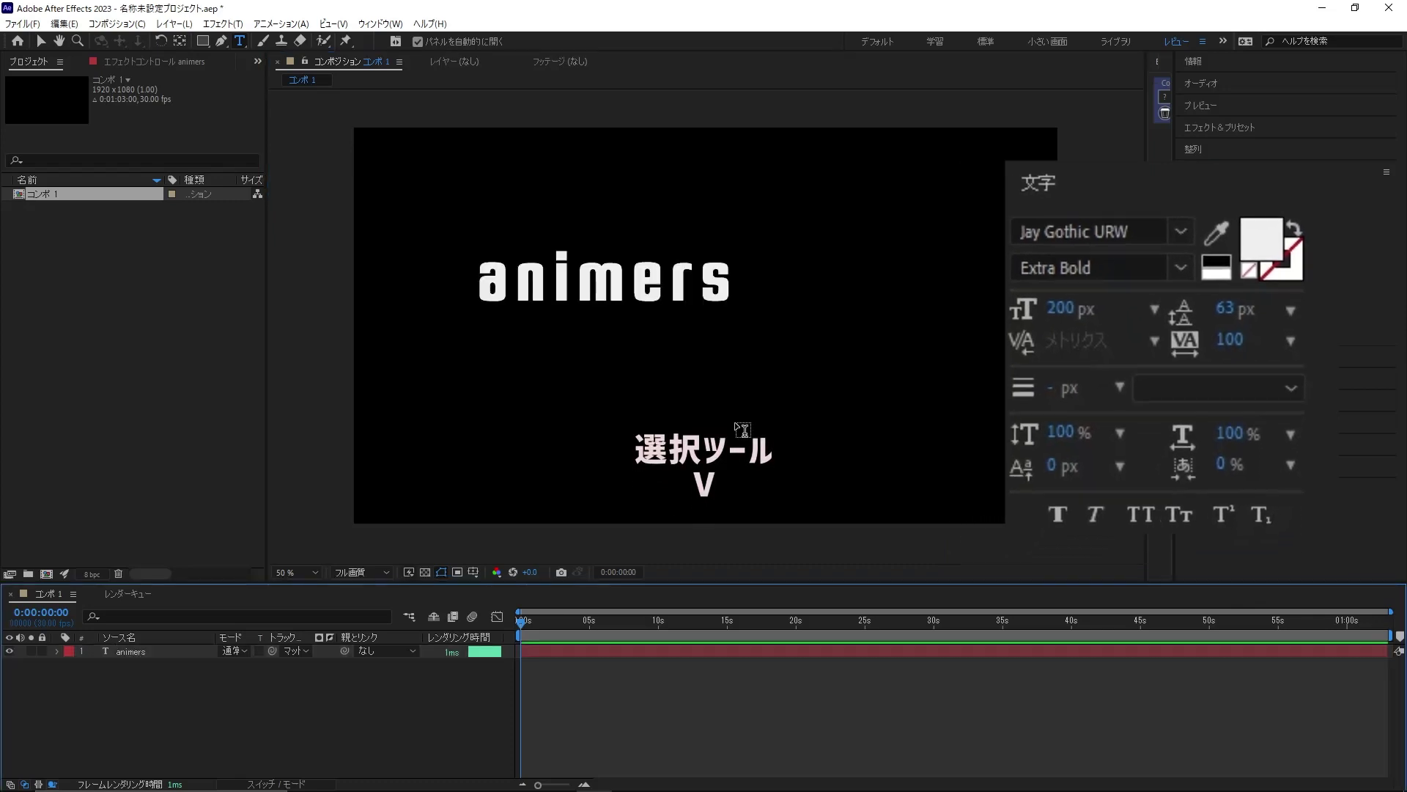
Step: Center the animers layer's anchor point and move the text to the composition centre
key(v)
key(comma)
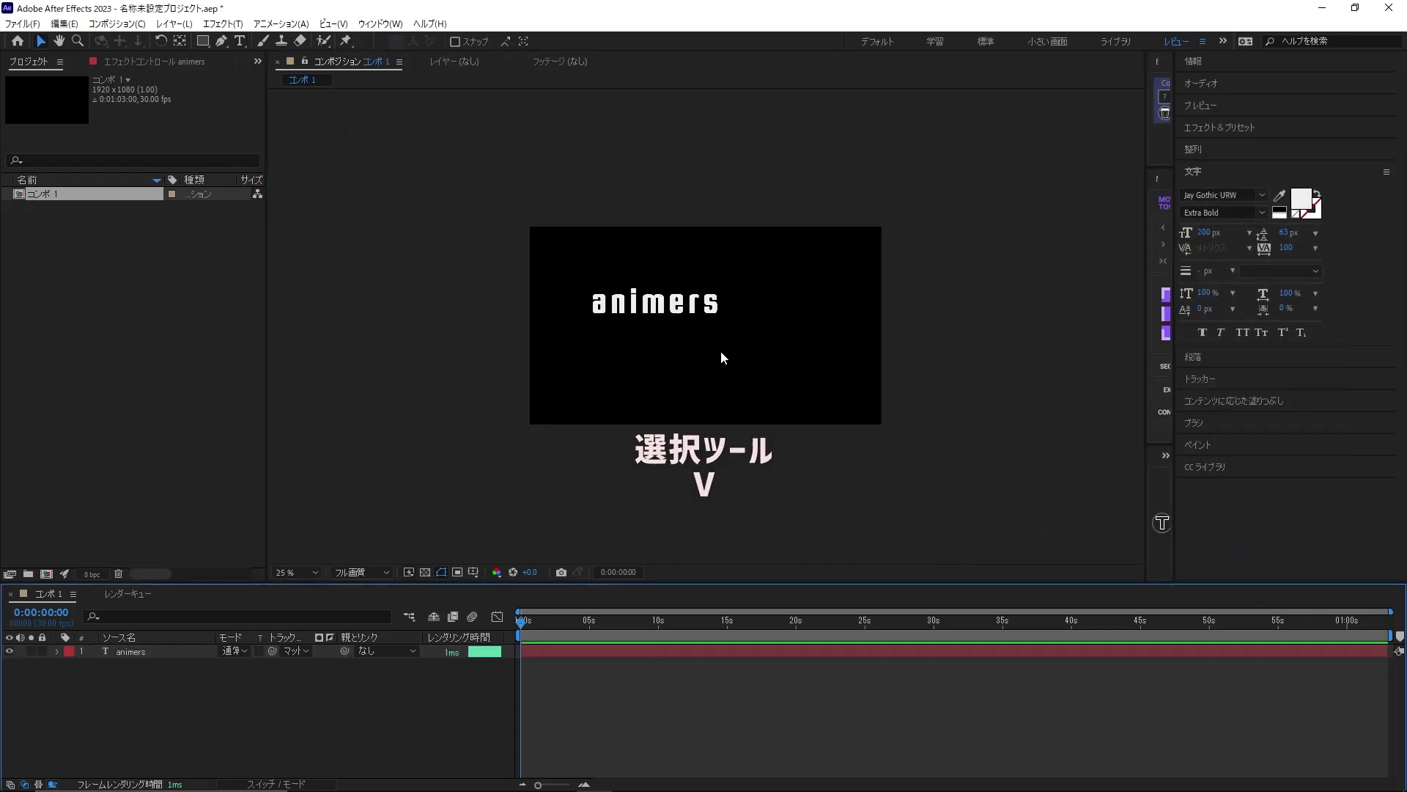
click(670, 321)
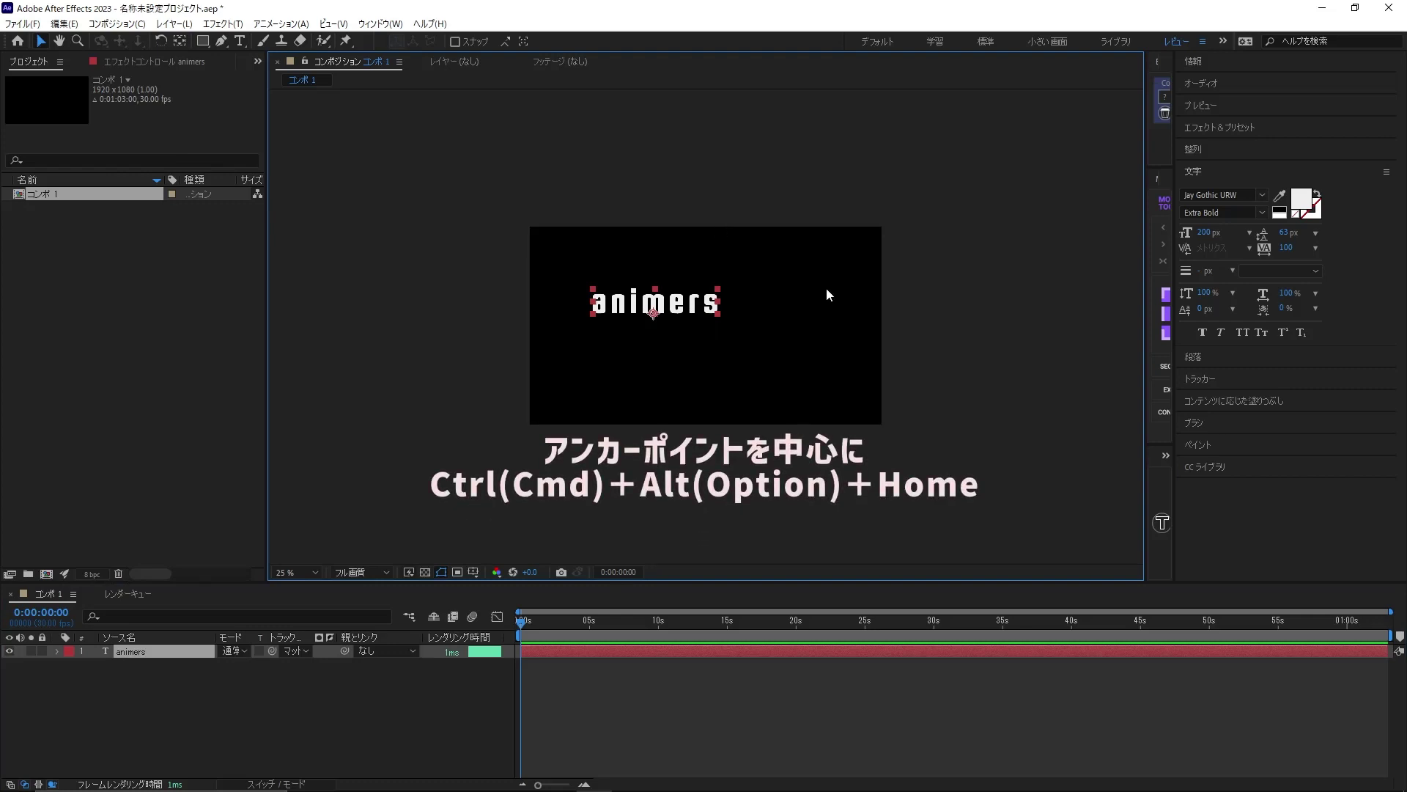
key(ctrl+alt+Home)
key(ctrl+Home)
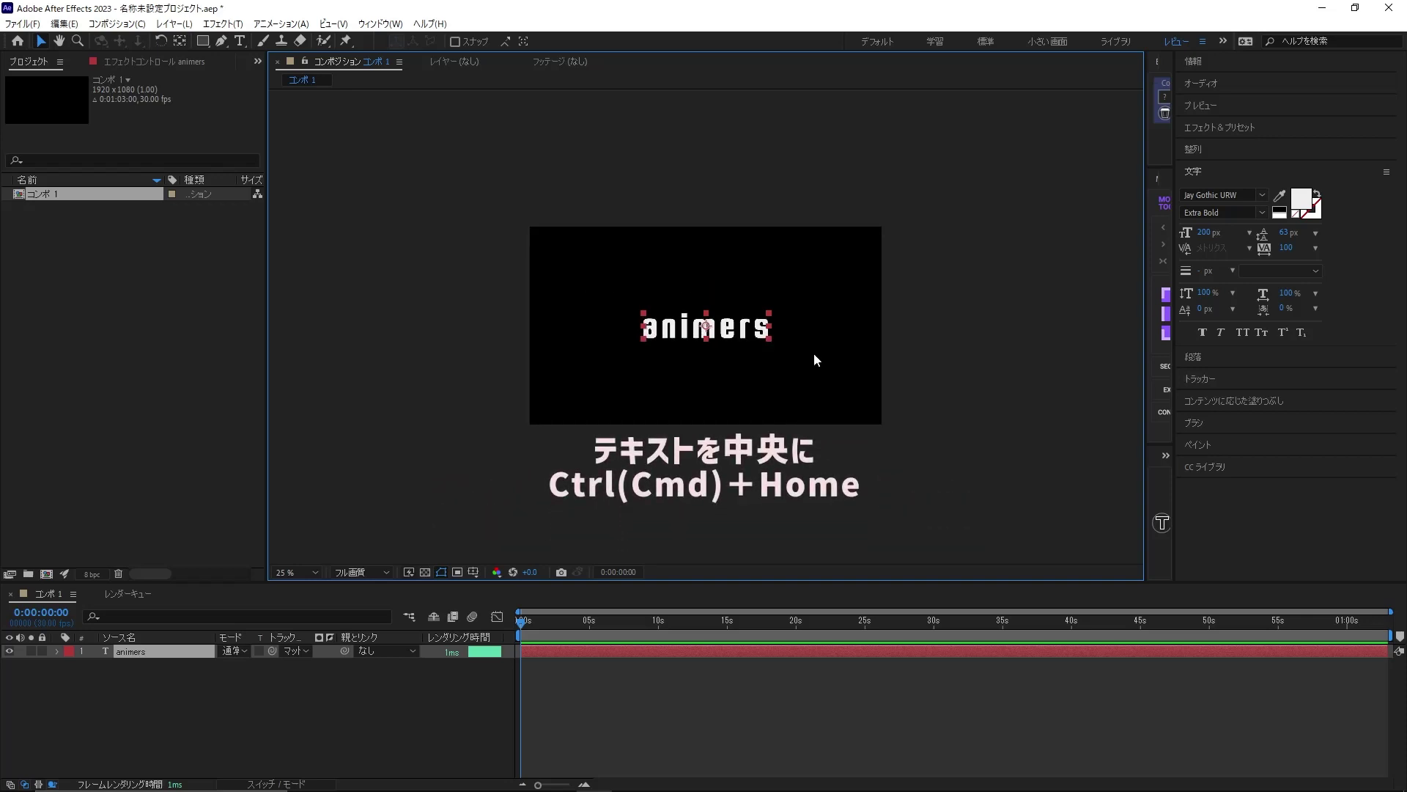
click(658, 703)
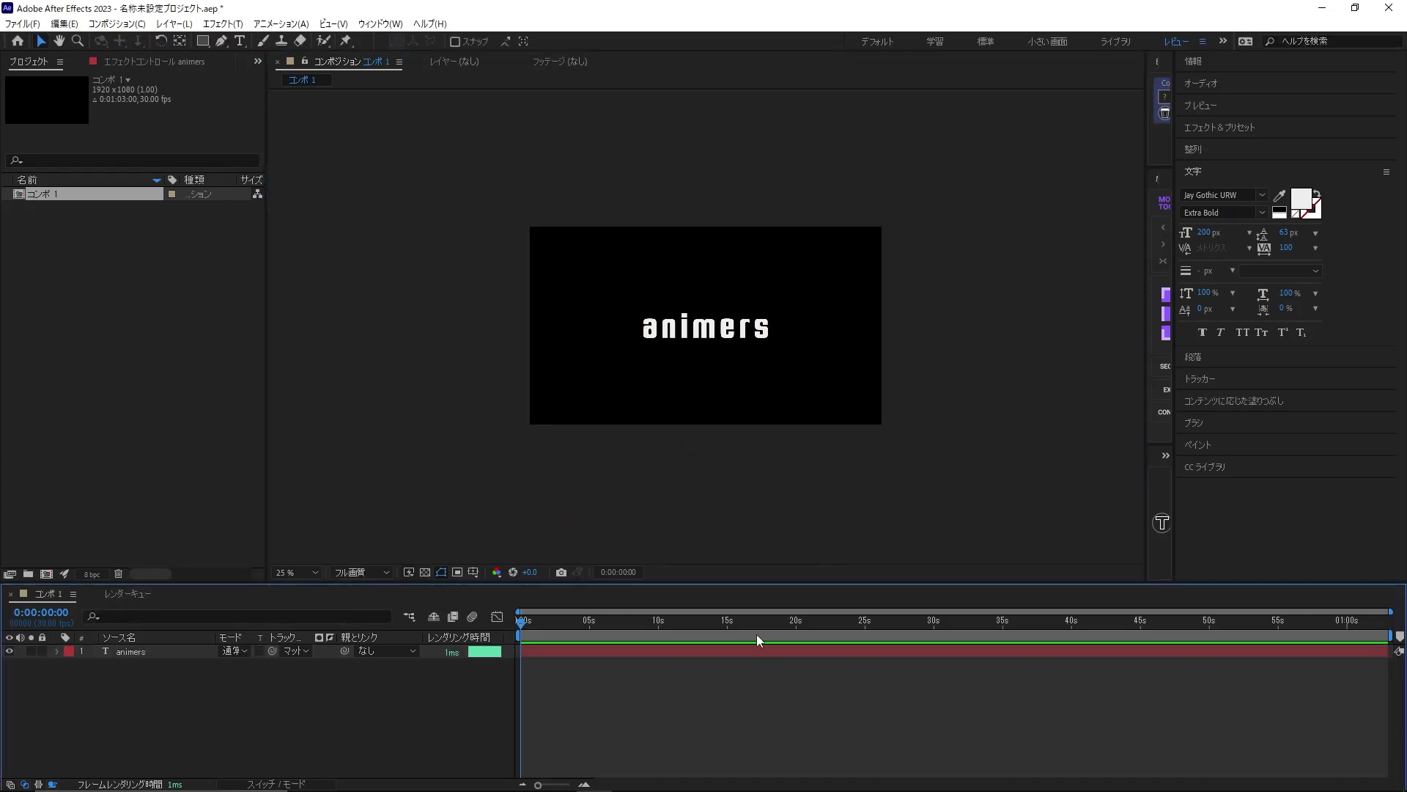
key(ctrl+y)
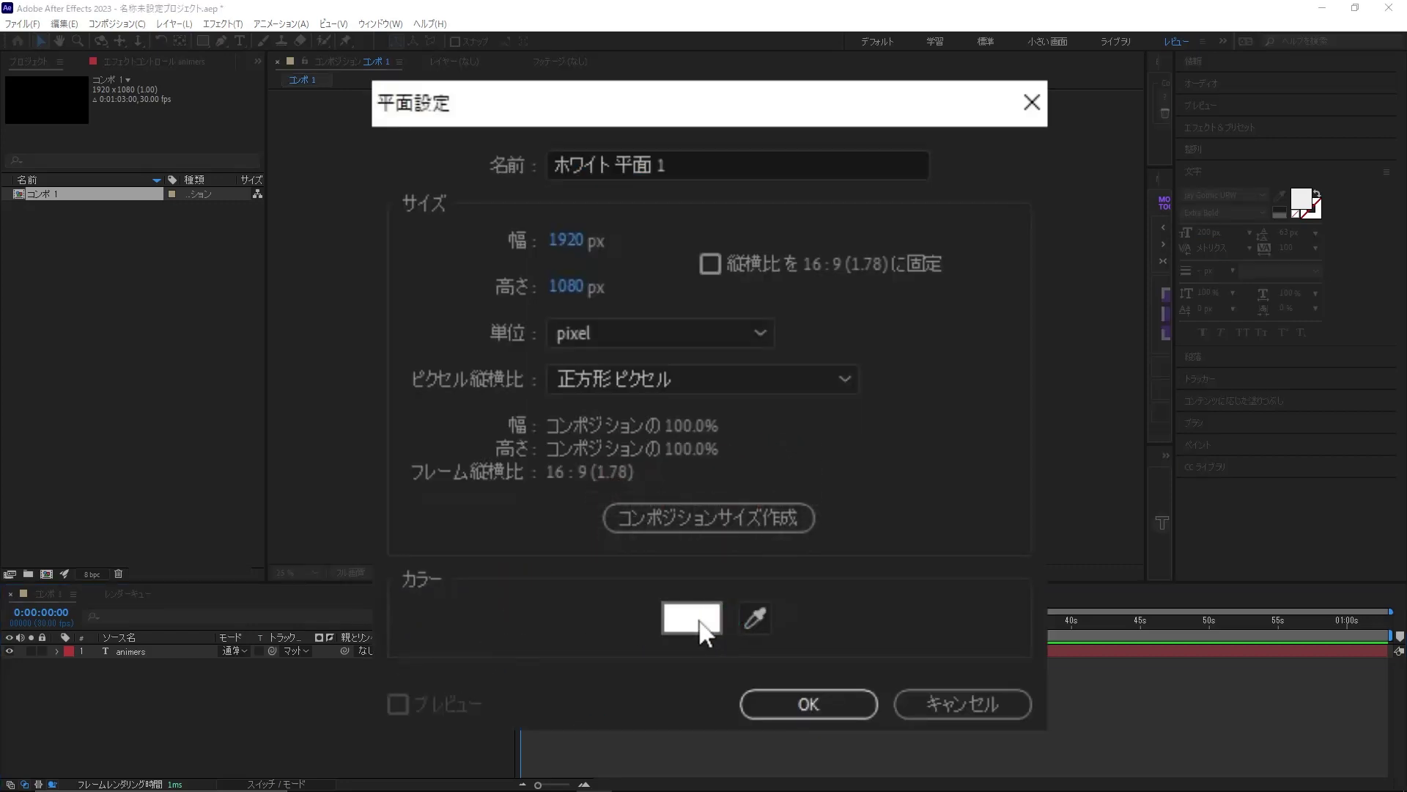
Step: Create a 1920×1080 solid coloured white (FFFFFF) above the text
click(702, 629)
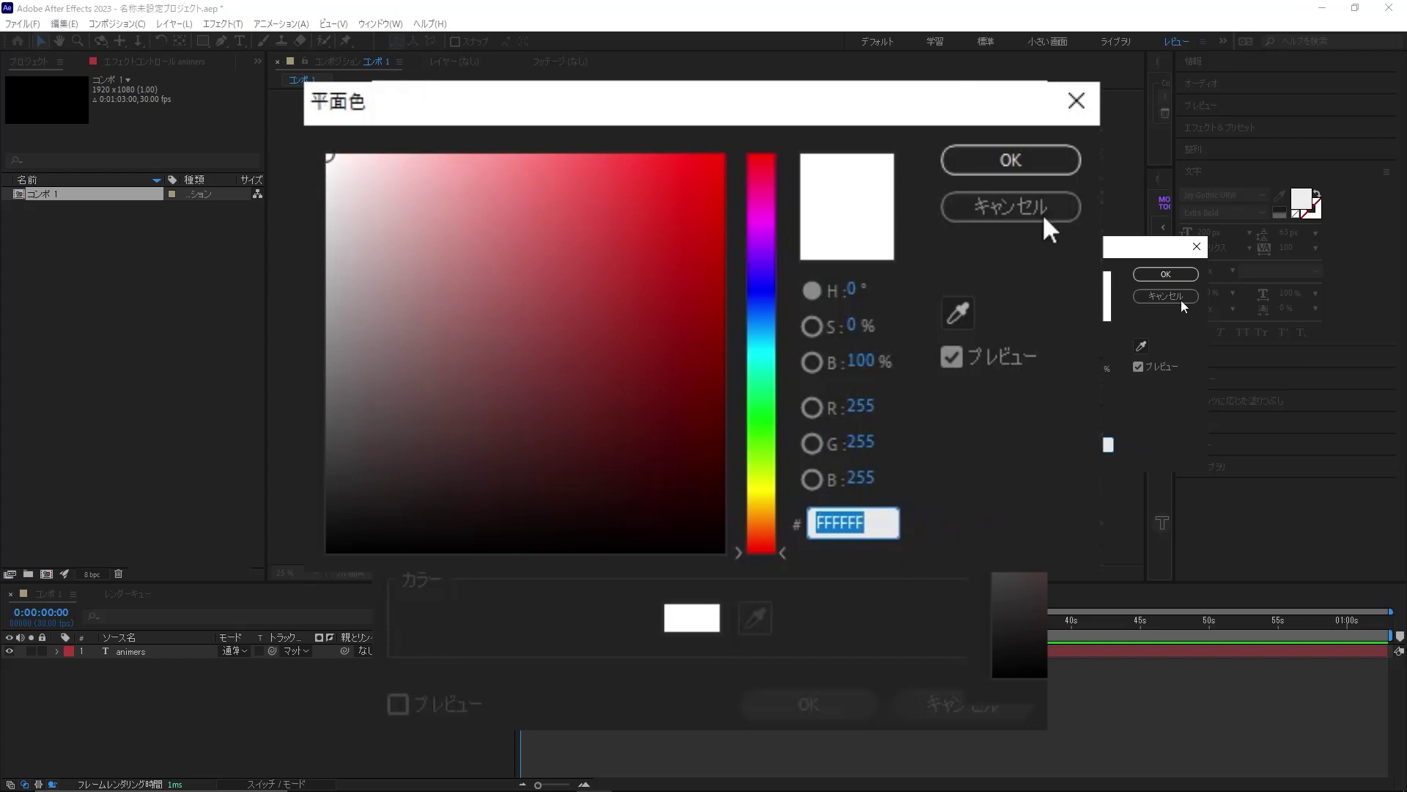
click(1010, 159)
click(817, 705)
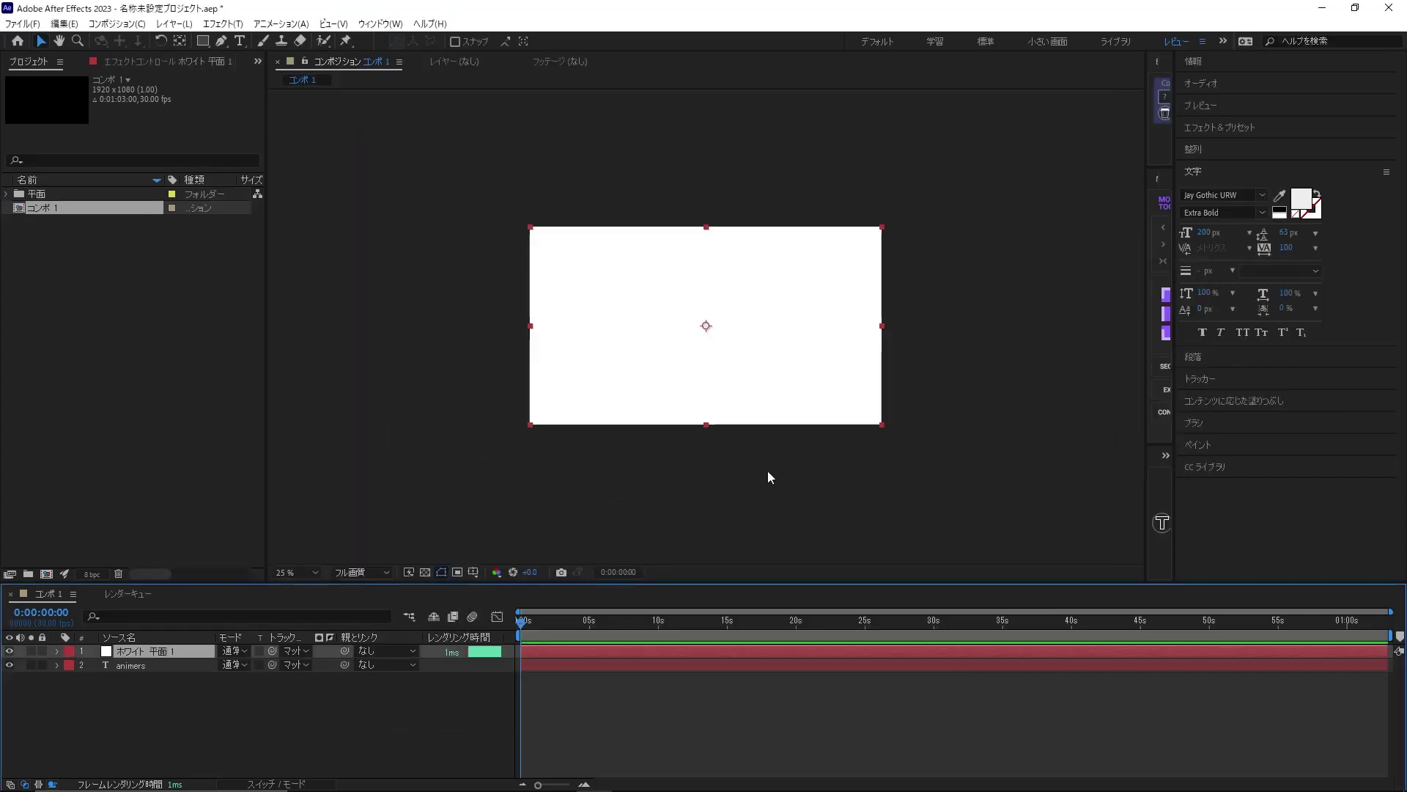
click(626, 706)
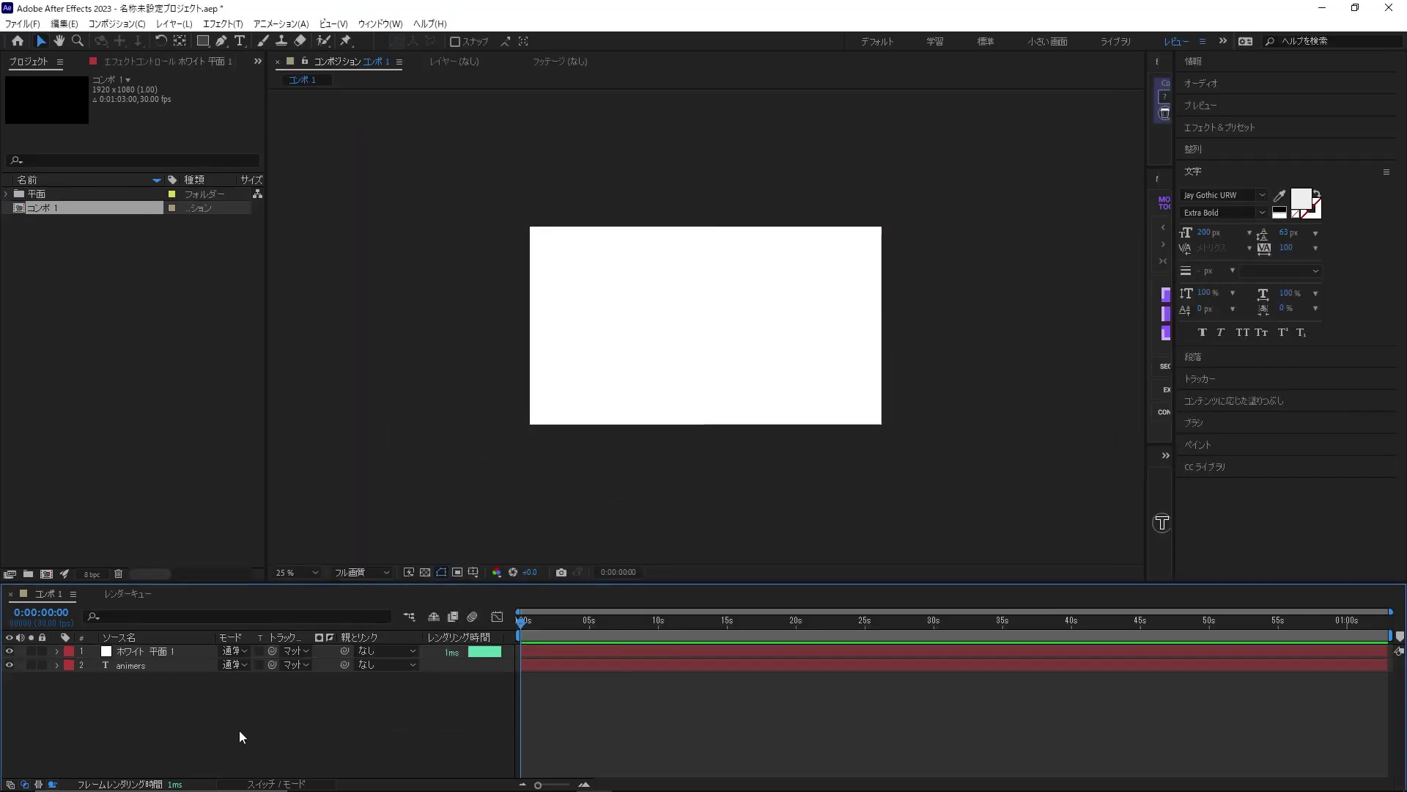
Step: Precompose the white solid into 'ホワイト 平面 1 コンポジション 1'
click(165, 654)
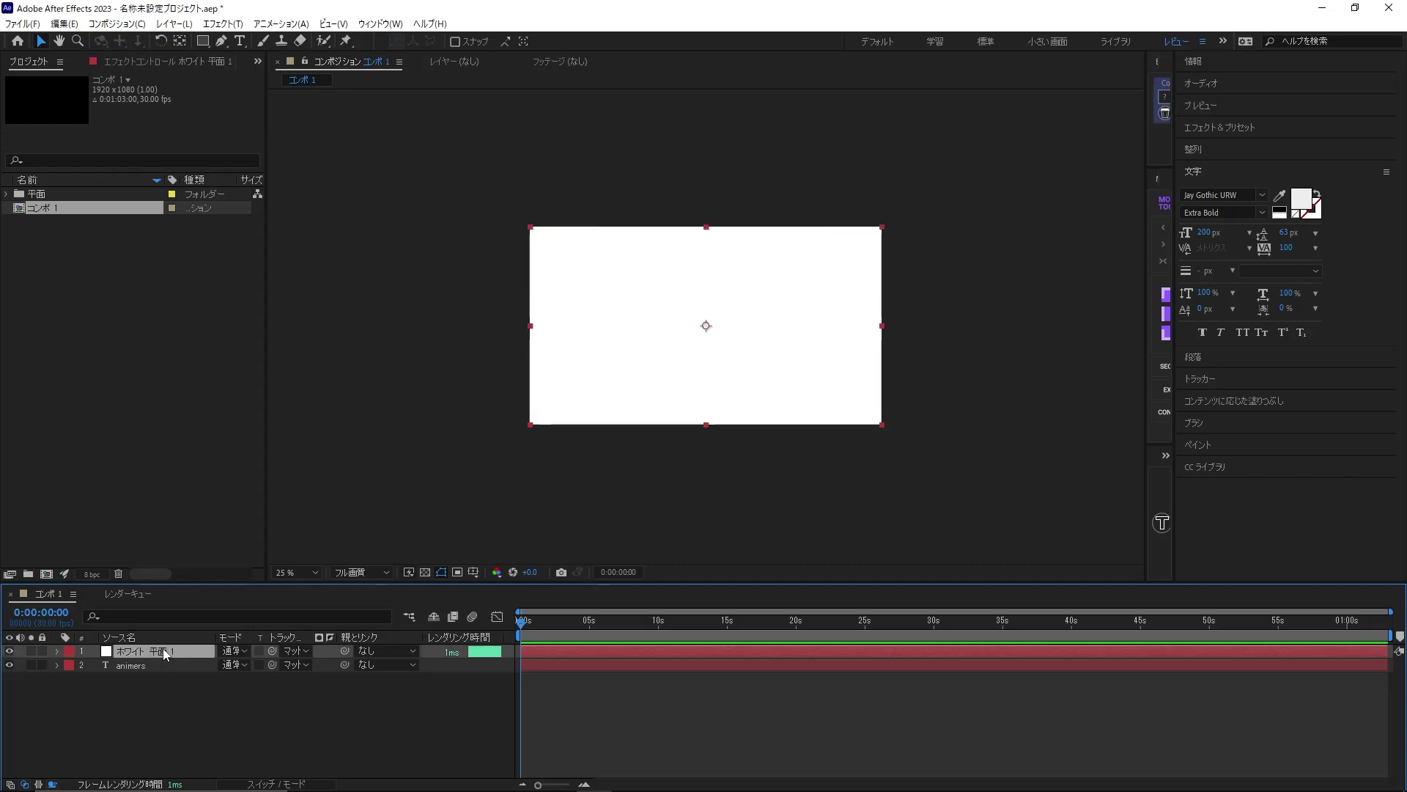
right_click(165, 654)
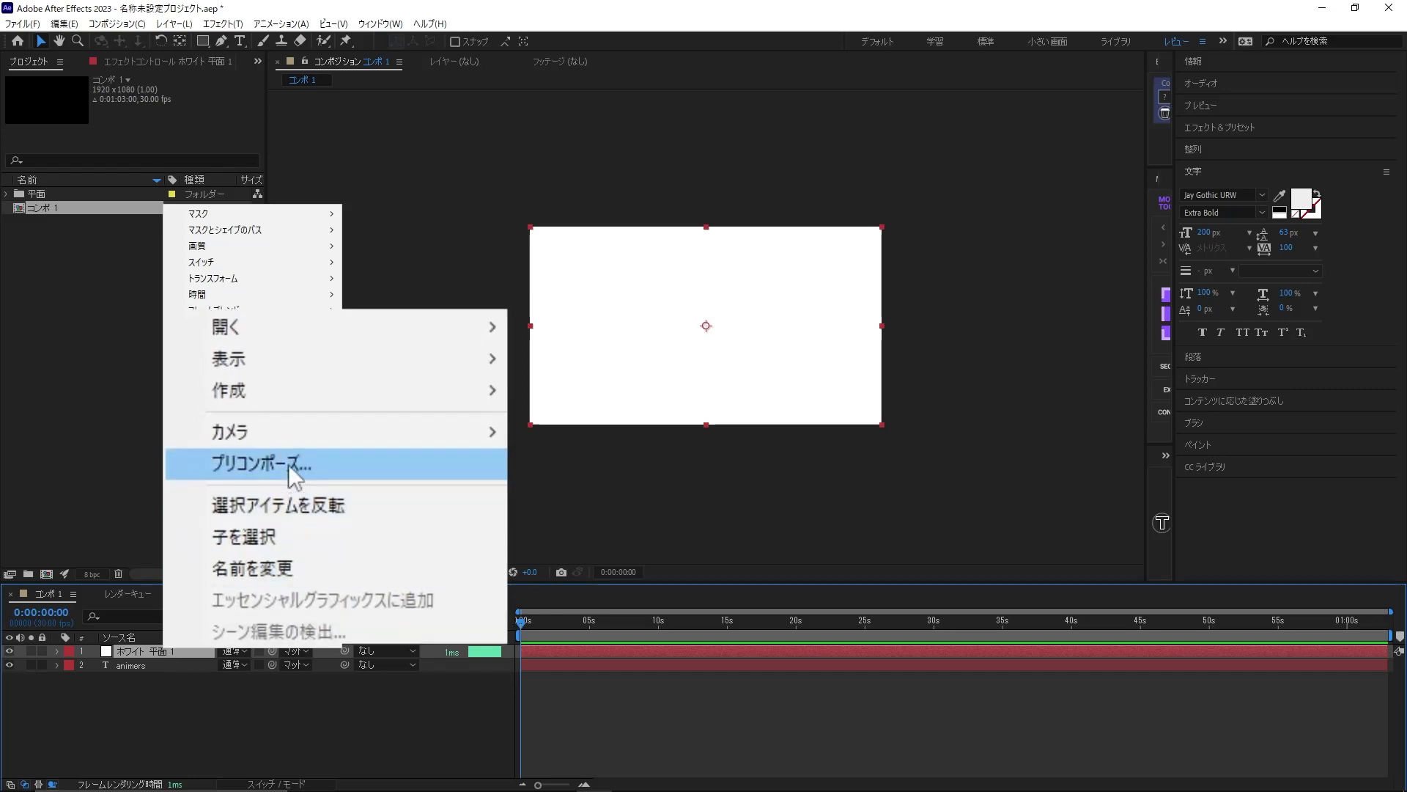
click(288, 464)
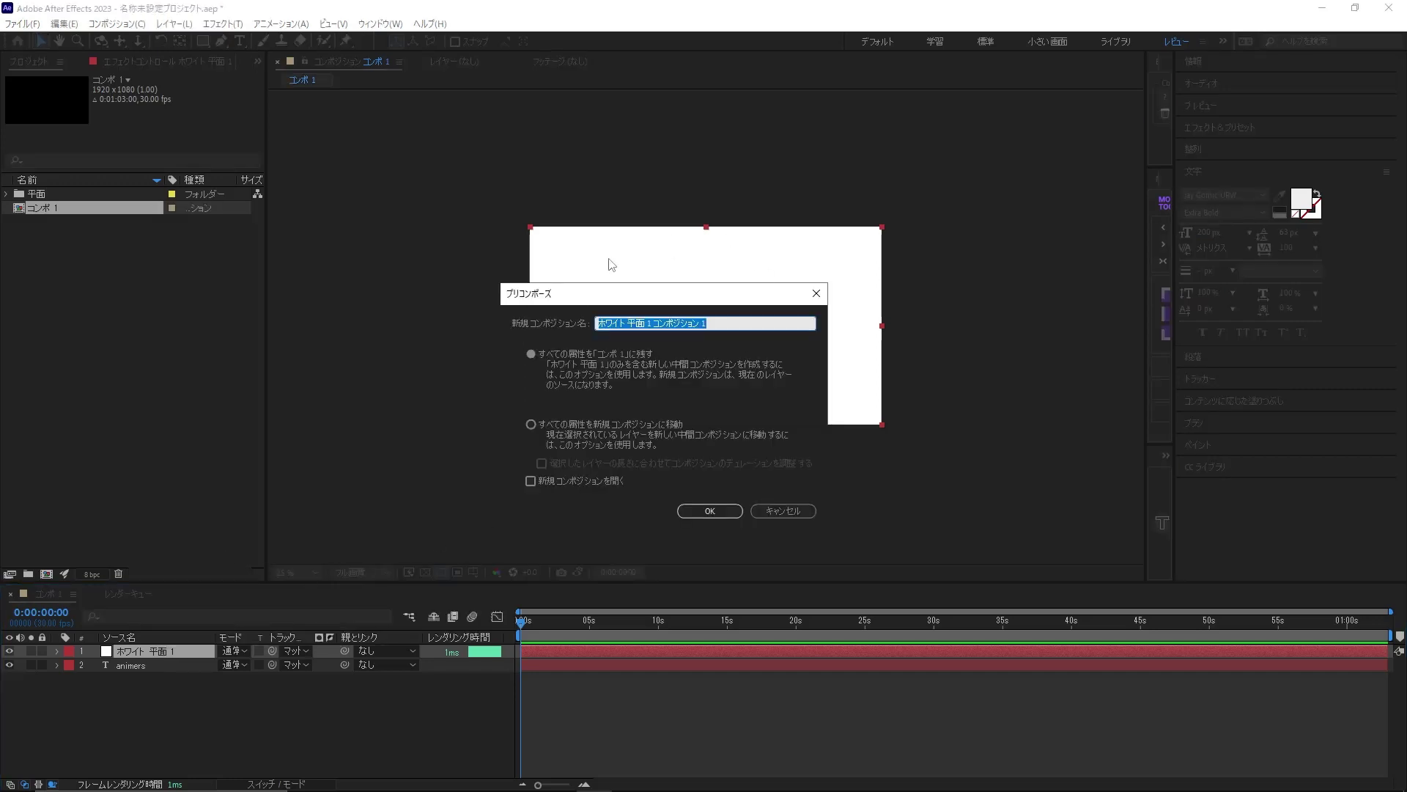
click(720, 515)
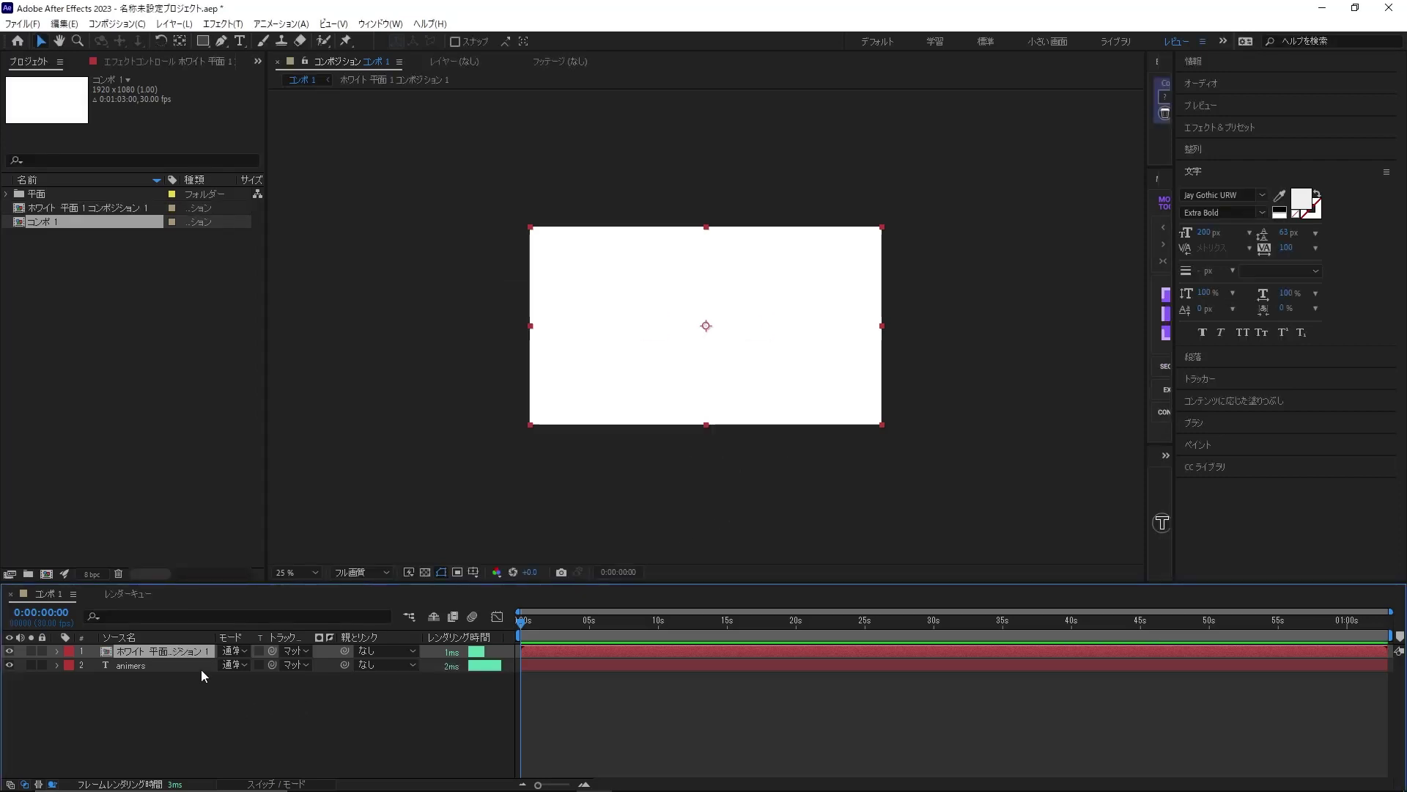
Step: Open the precomp, select its white solid, and search effects for タービュレント
double_click(154, 652)
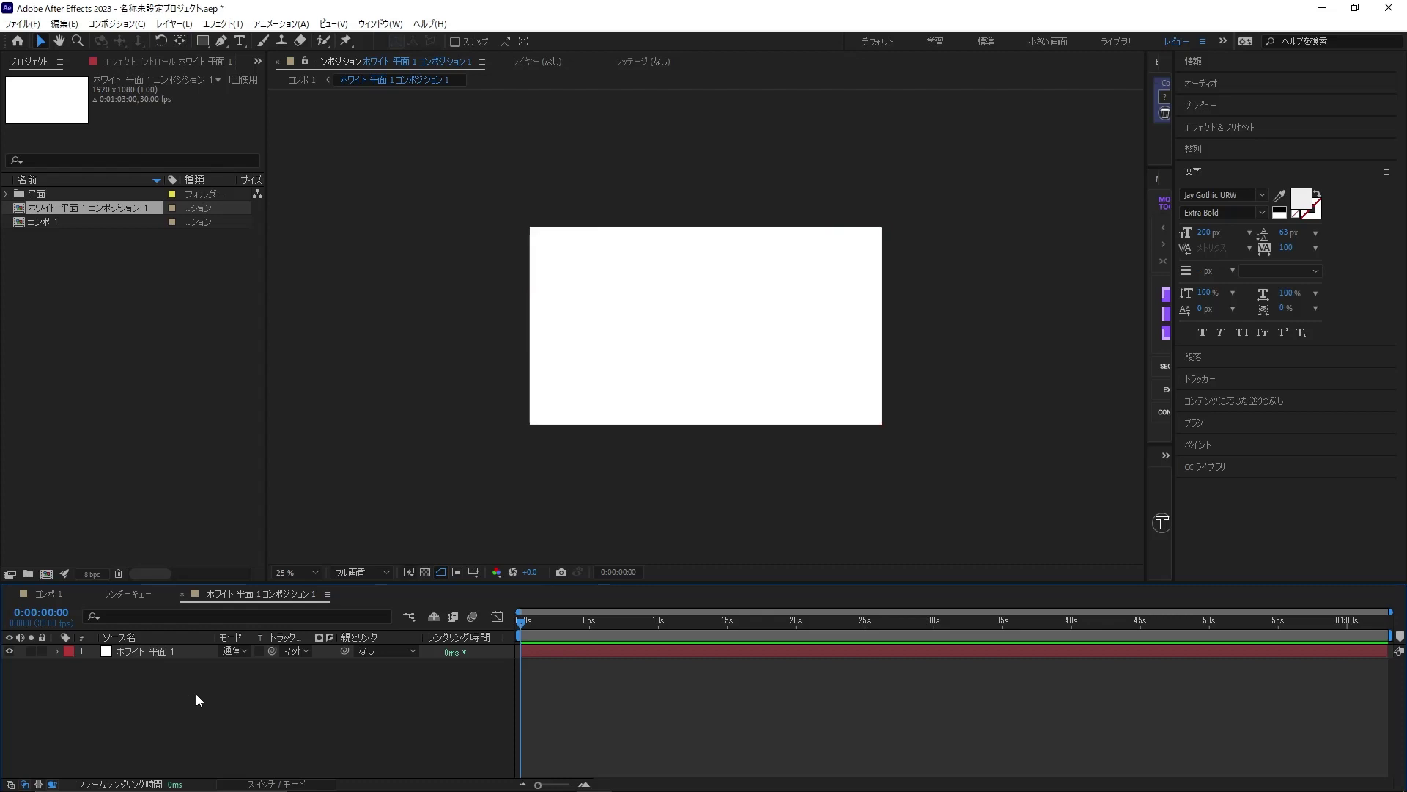
click(165, 652)
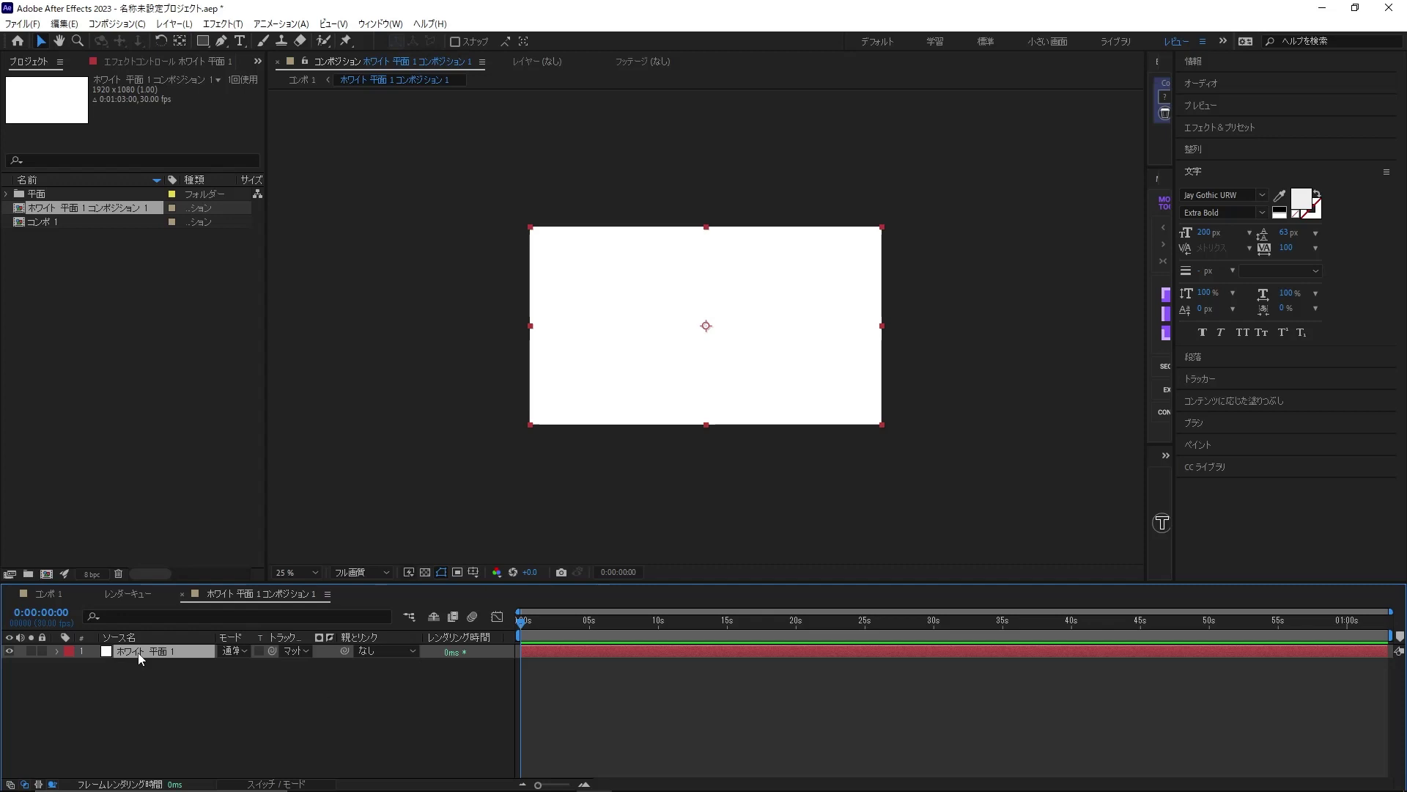
click(1269, 127)
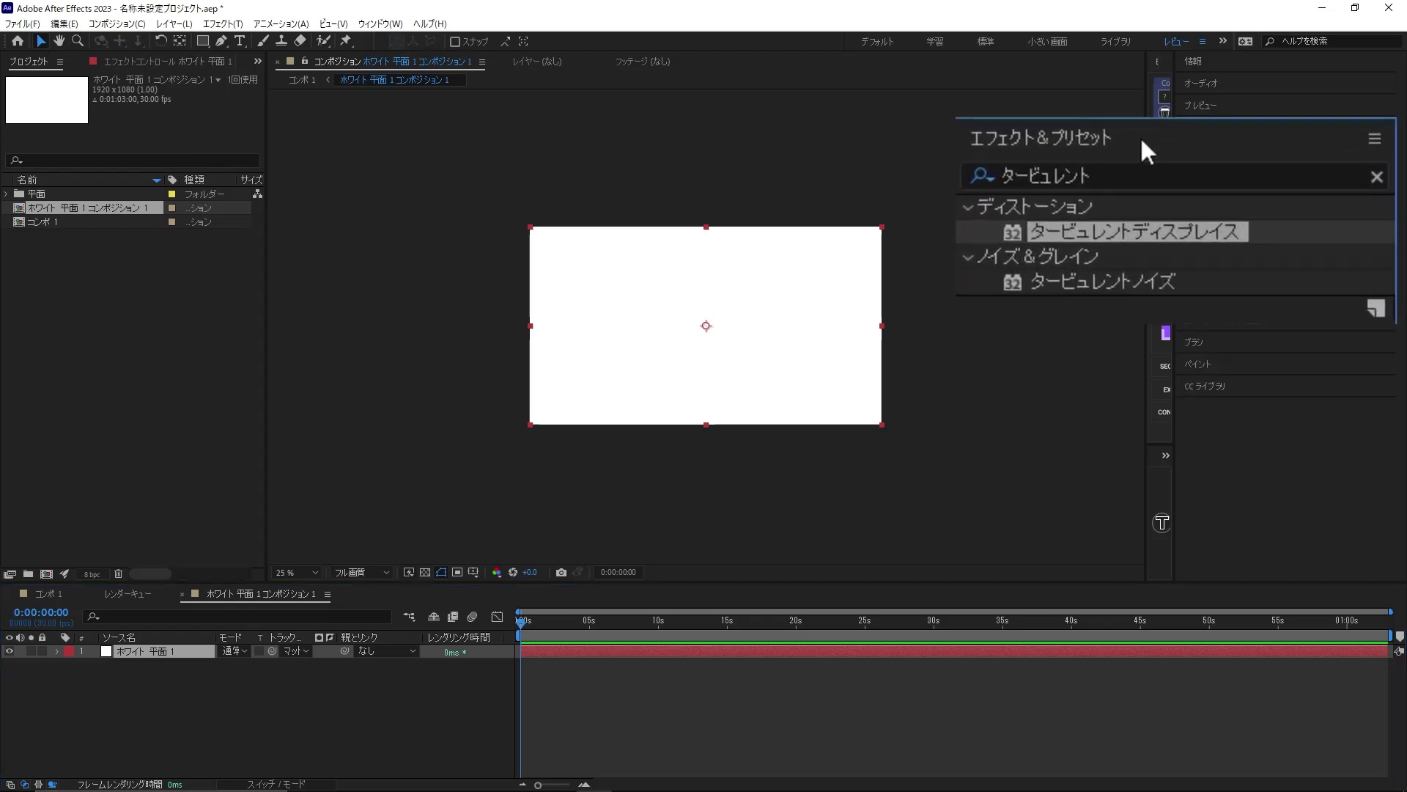
Step: Apply タービュレントディスプレイス to the solid with Amount 500, Size 15 and Complexity 6
double_click(1104, 230)
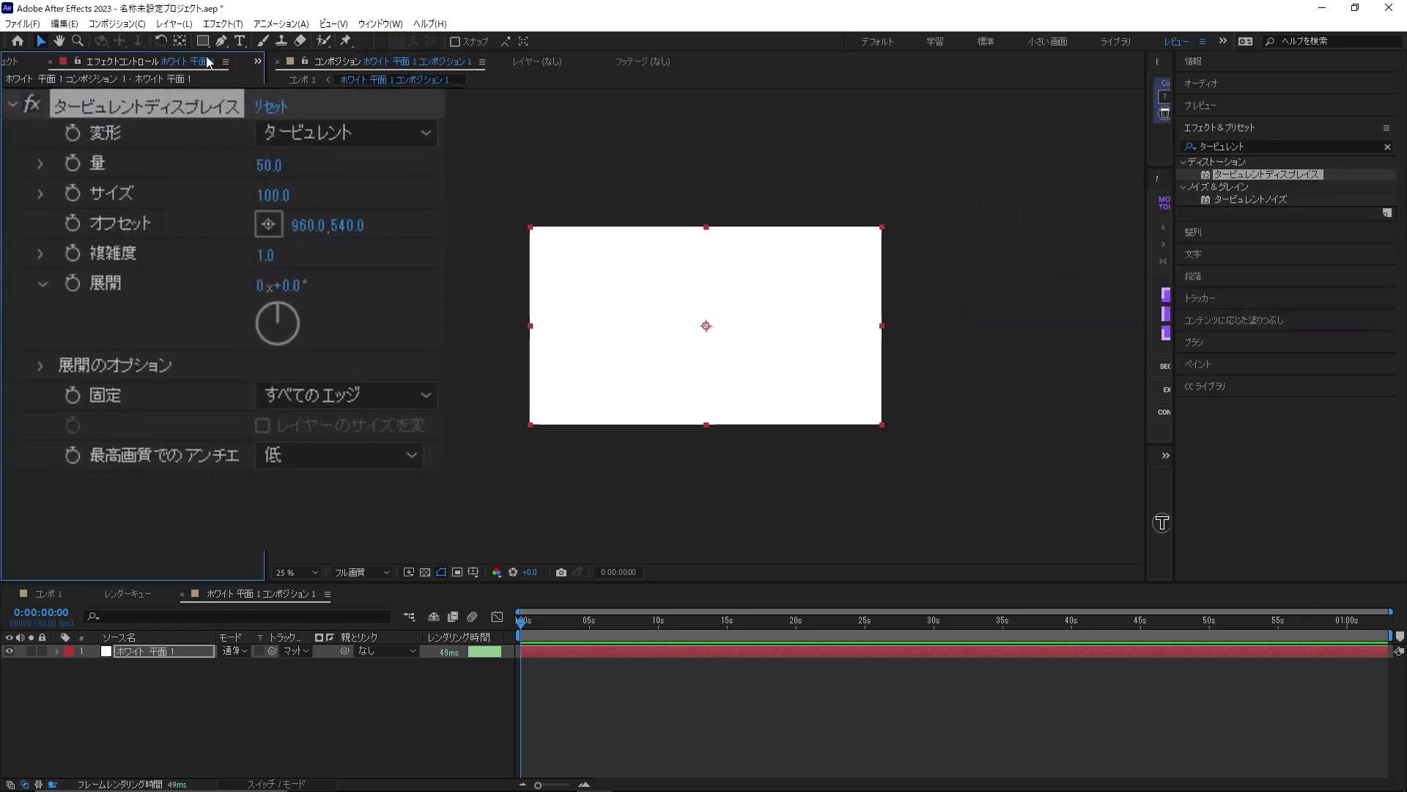
click(270, 164)
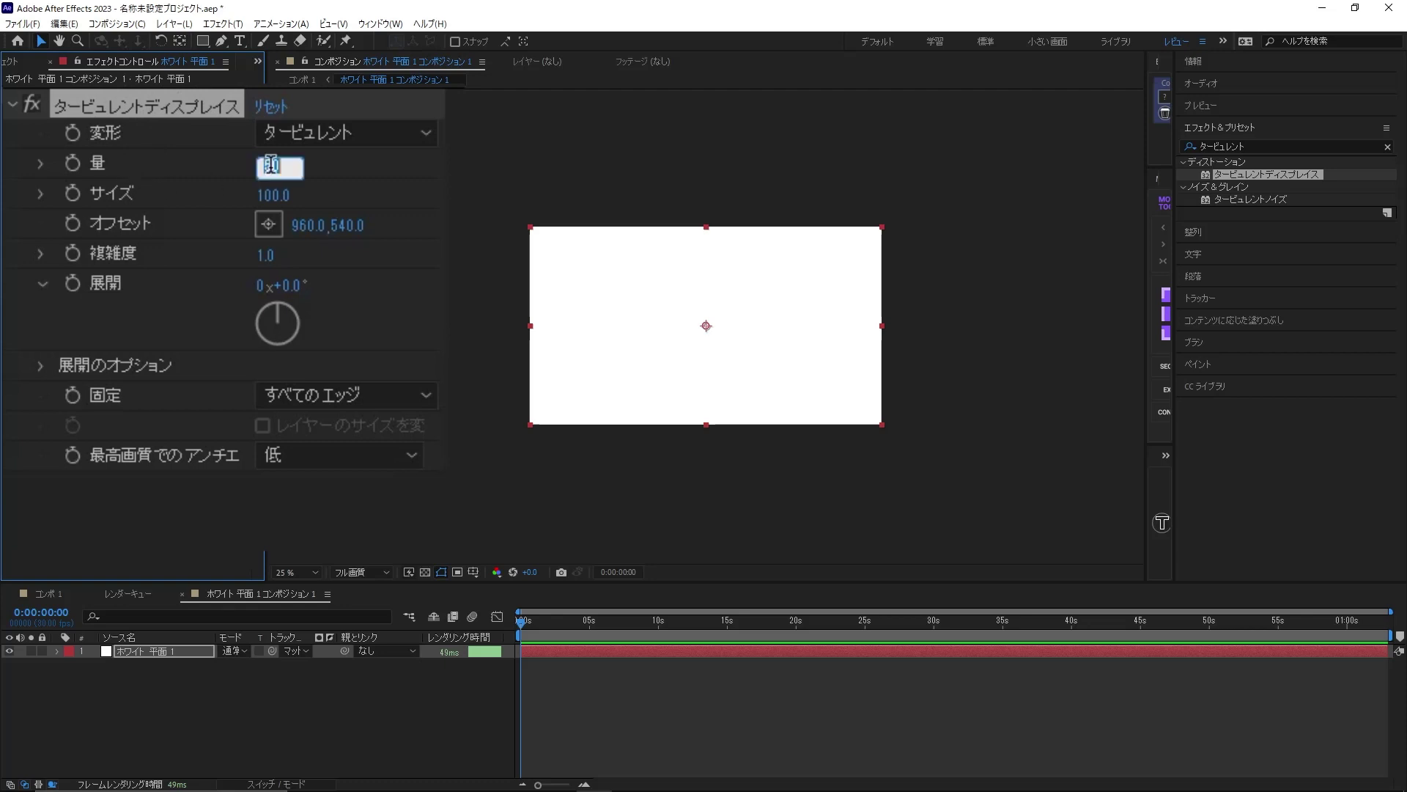
text(500)
key(Return)
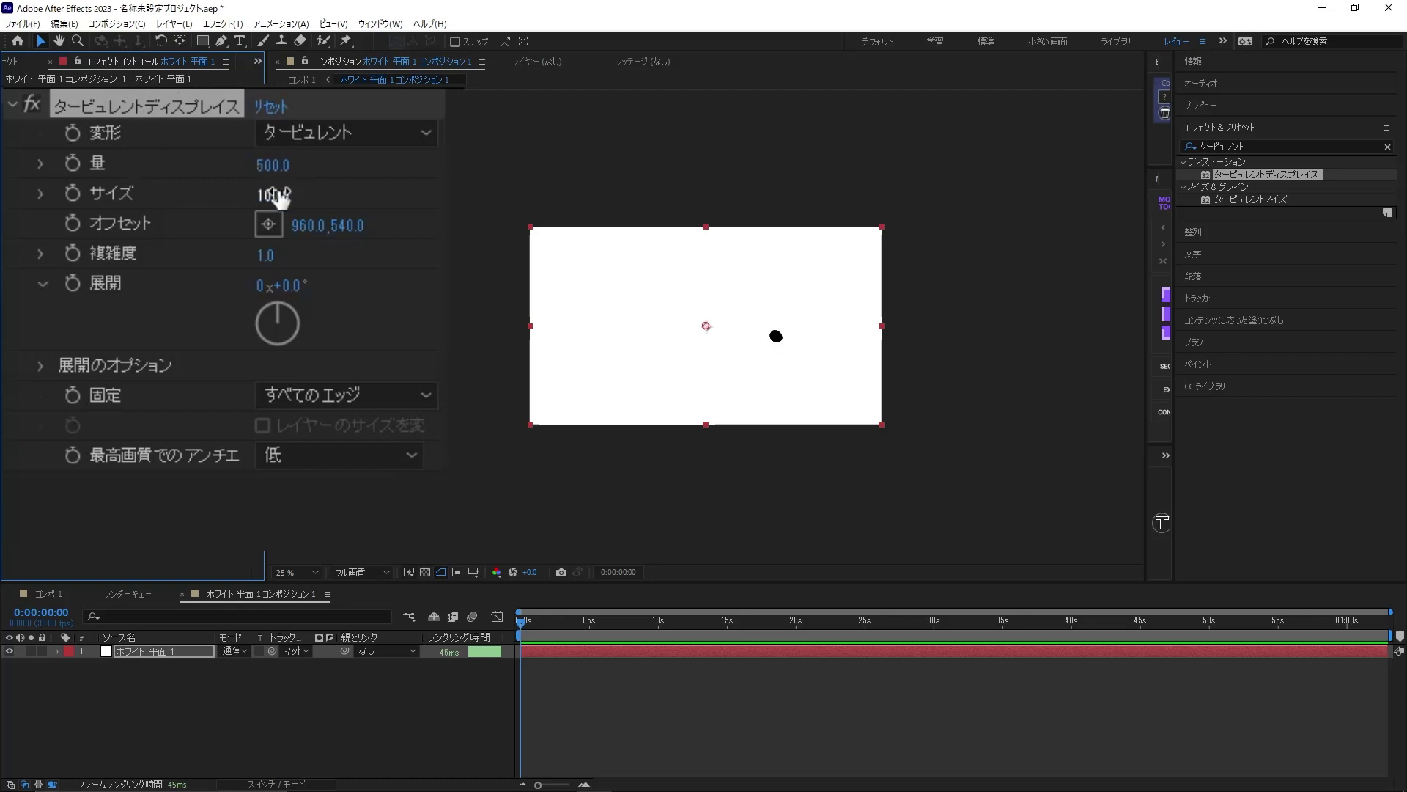
click(280, 197)
text(15)
key(Return)
click(268, 256)
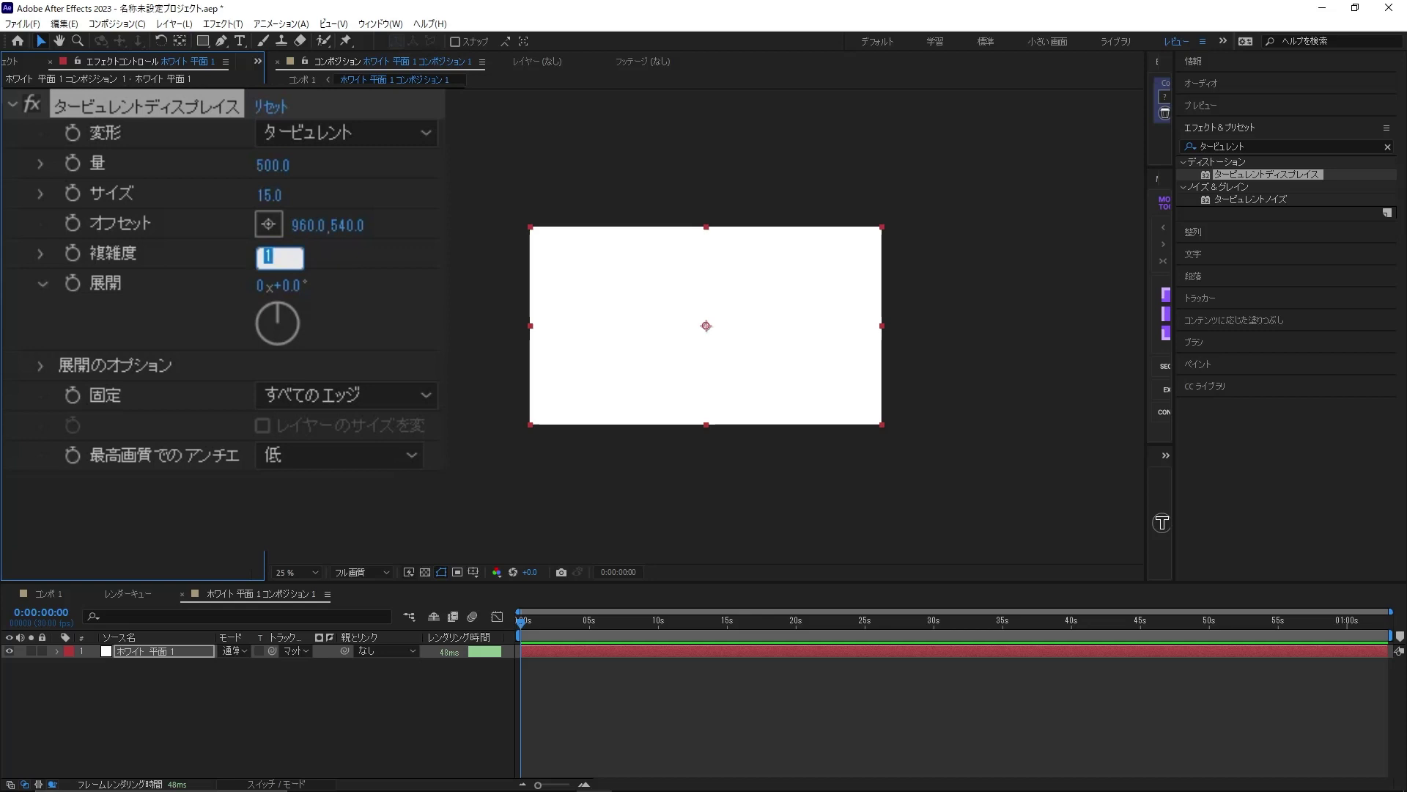
text(6)
key(Return)
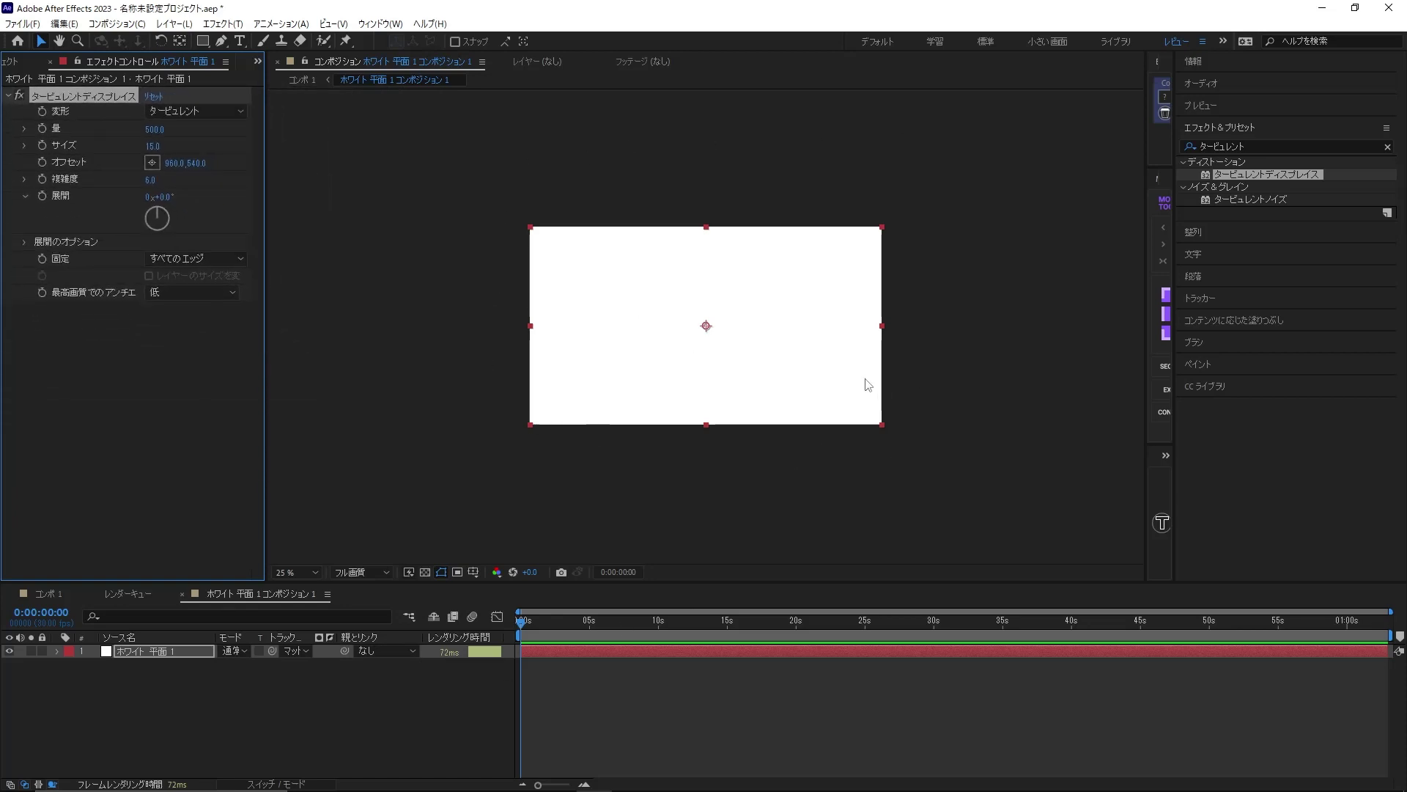
key(q)
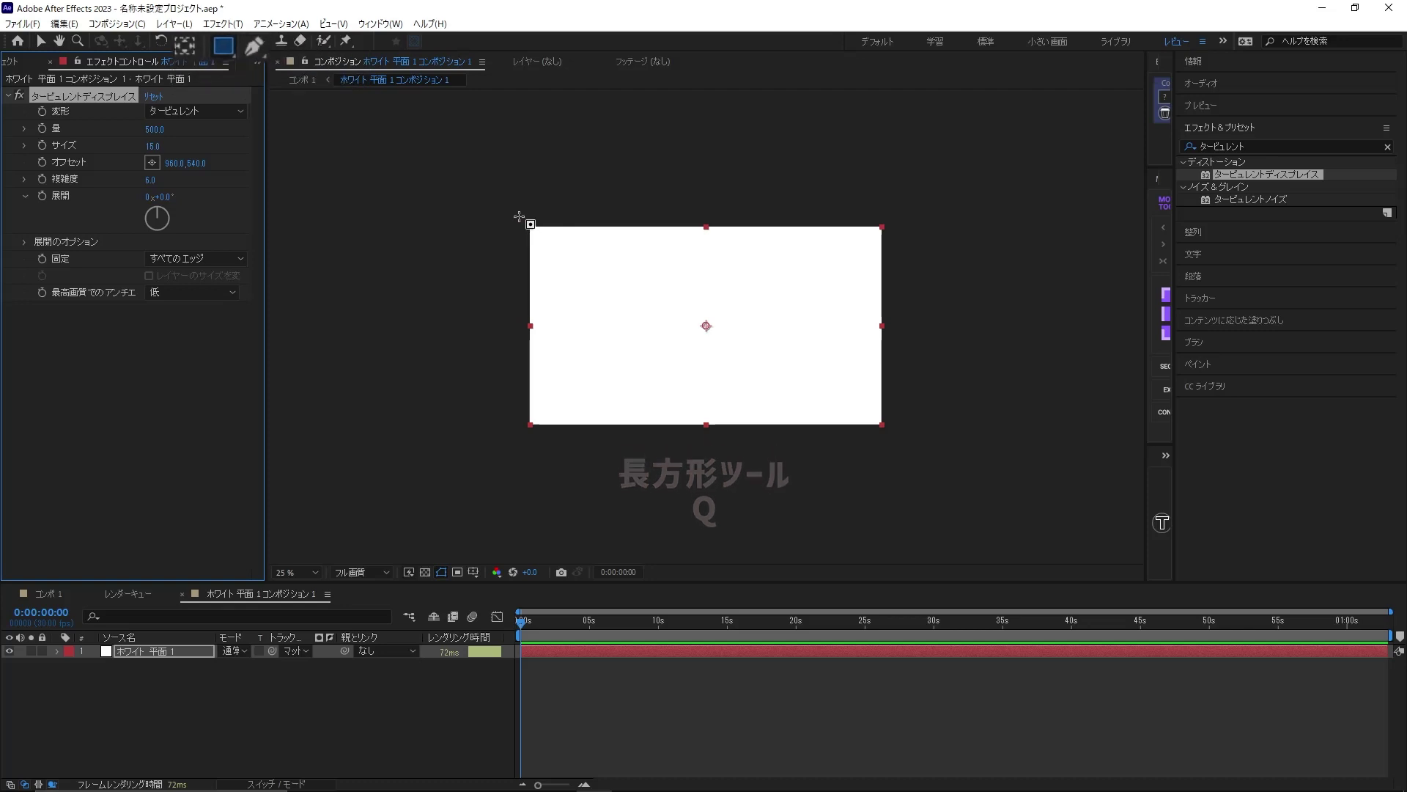
Step: Draw a full-frame rectangle mask on the solid and give it a 20 px feather
mouse_move(517, 212)
mouse_down()
mouse_move(905, 453)
mouse_move(897, 438)
mouse_up()
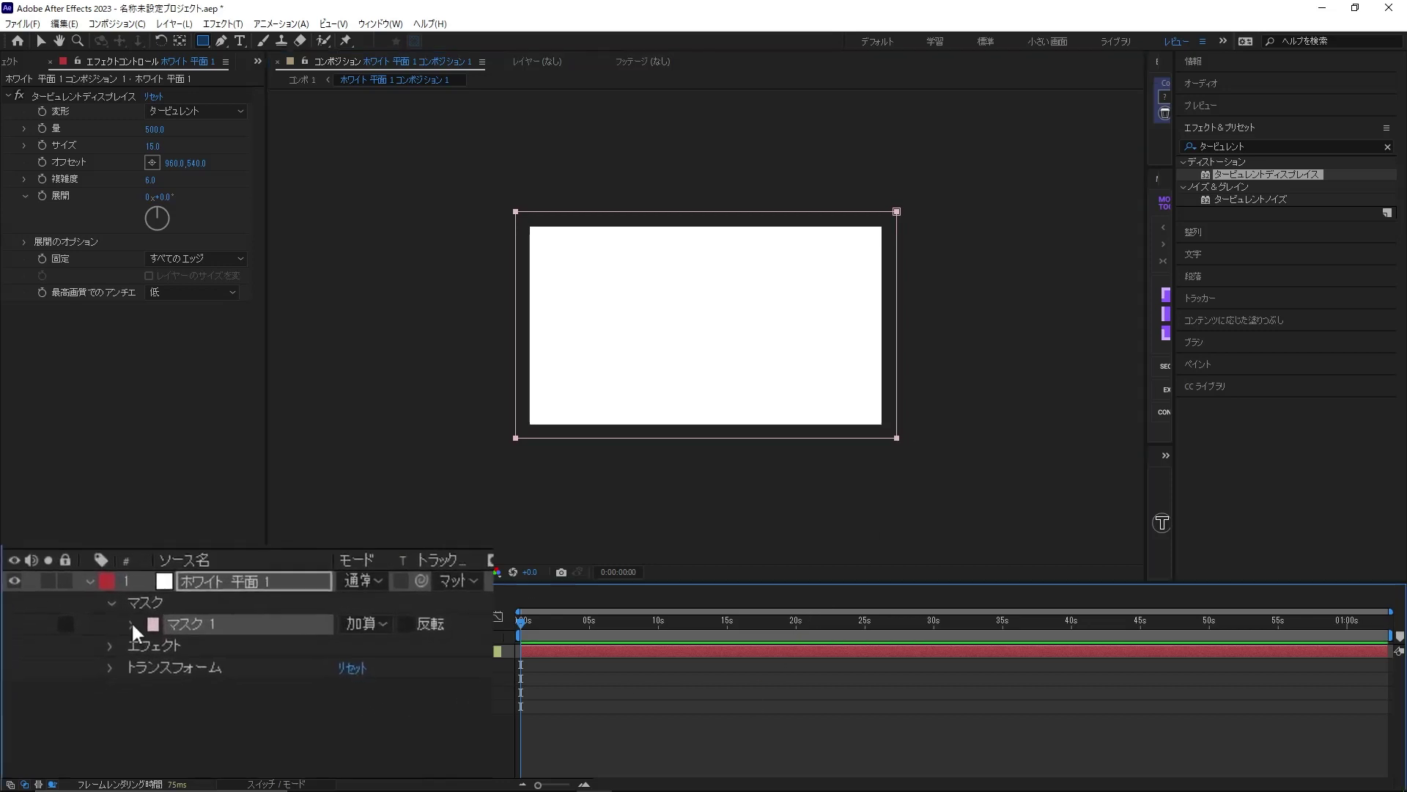
click(131, 623)
click(293, 660)
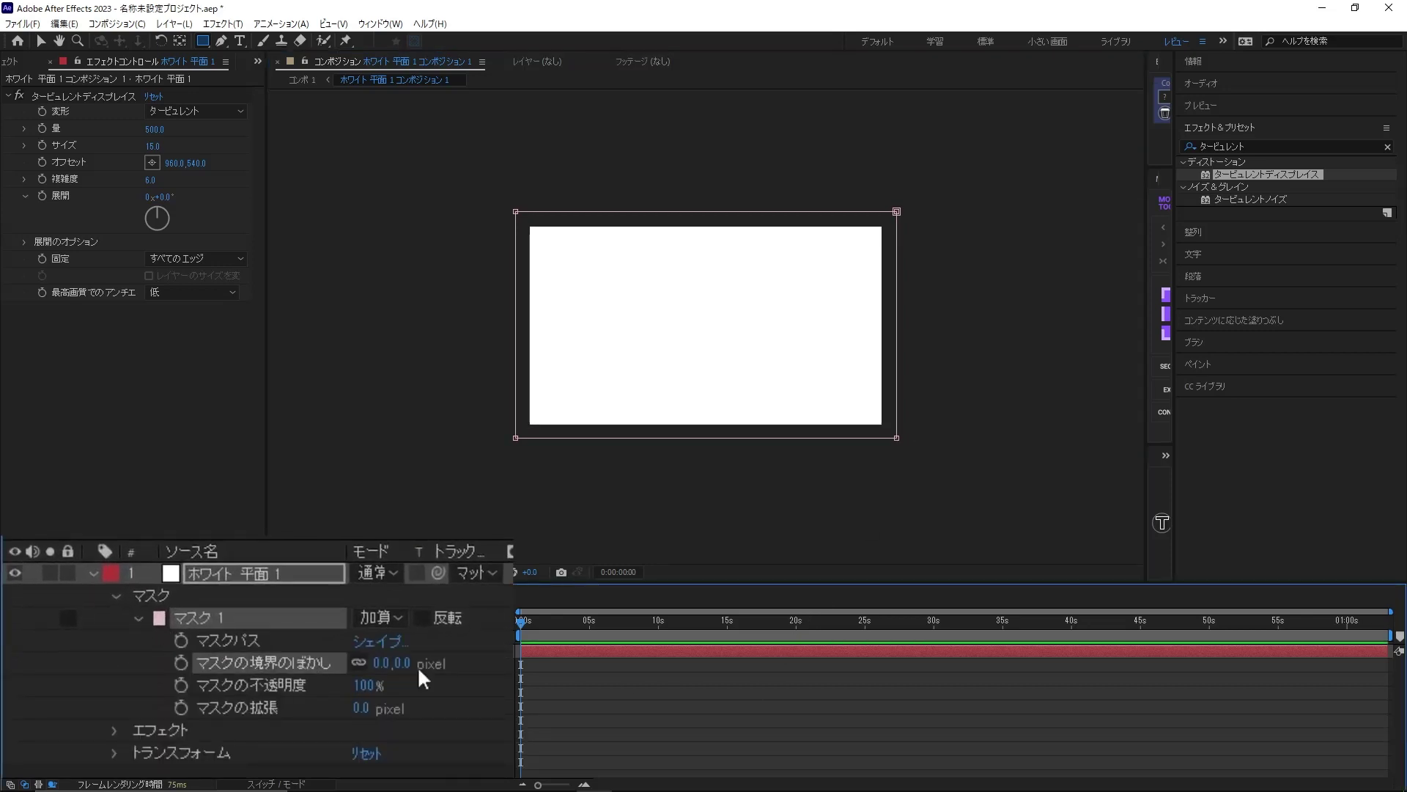
click(380, 663)
text(2)
text(0)
key(Return)
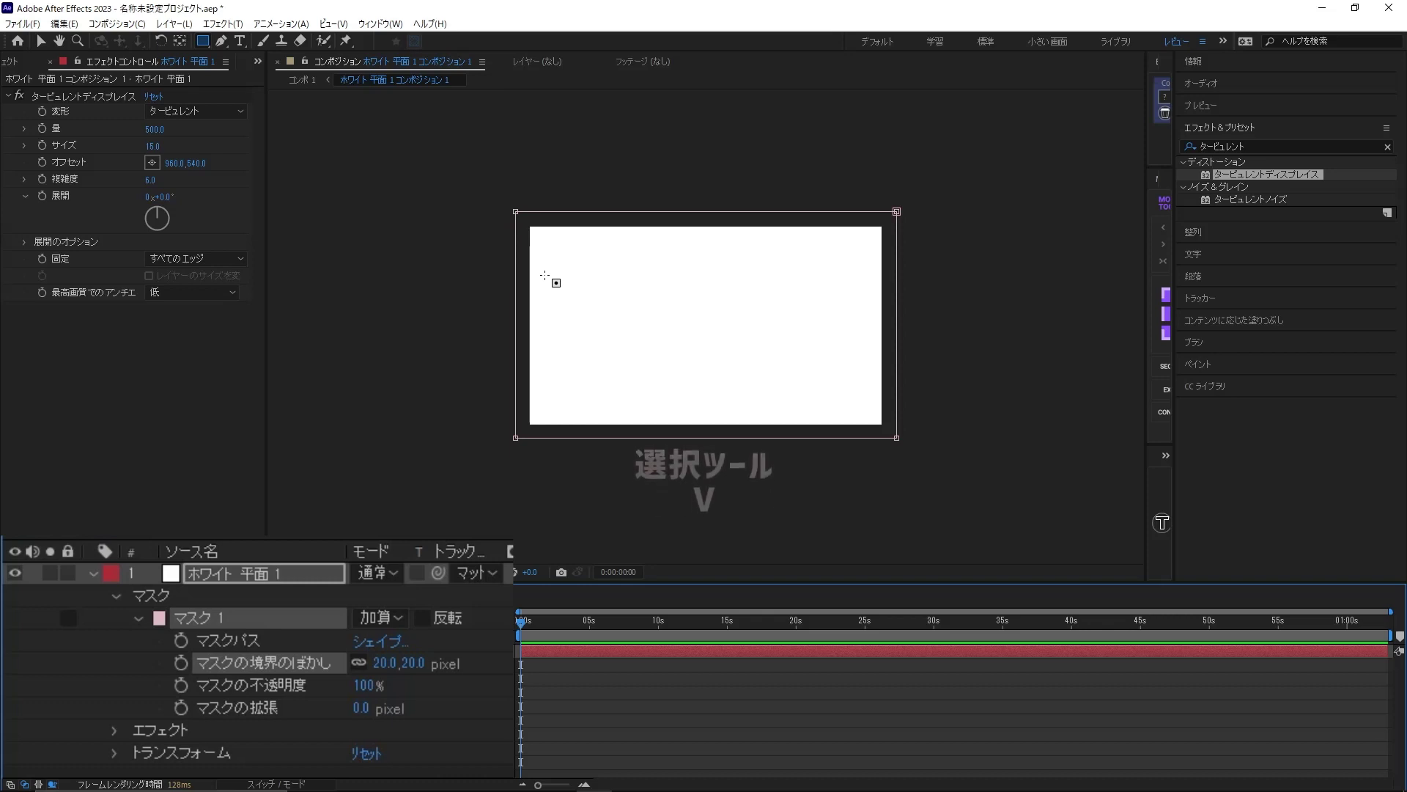
key(v)
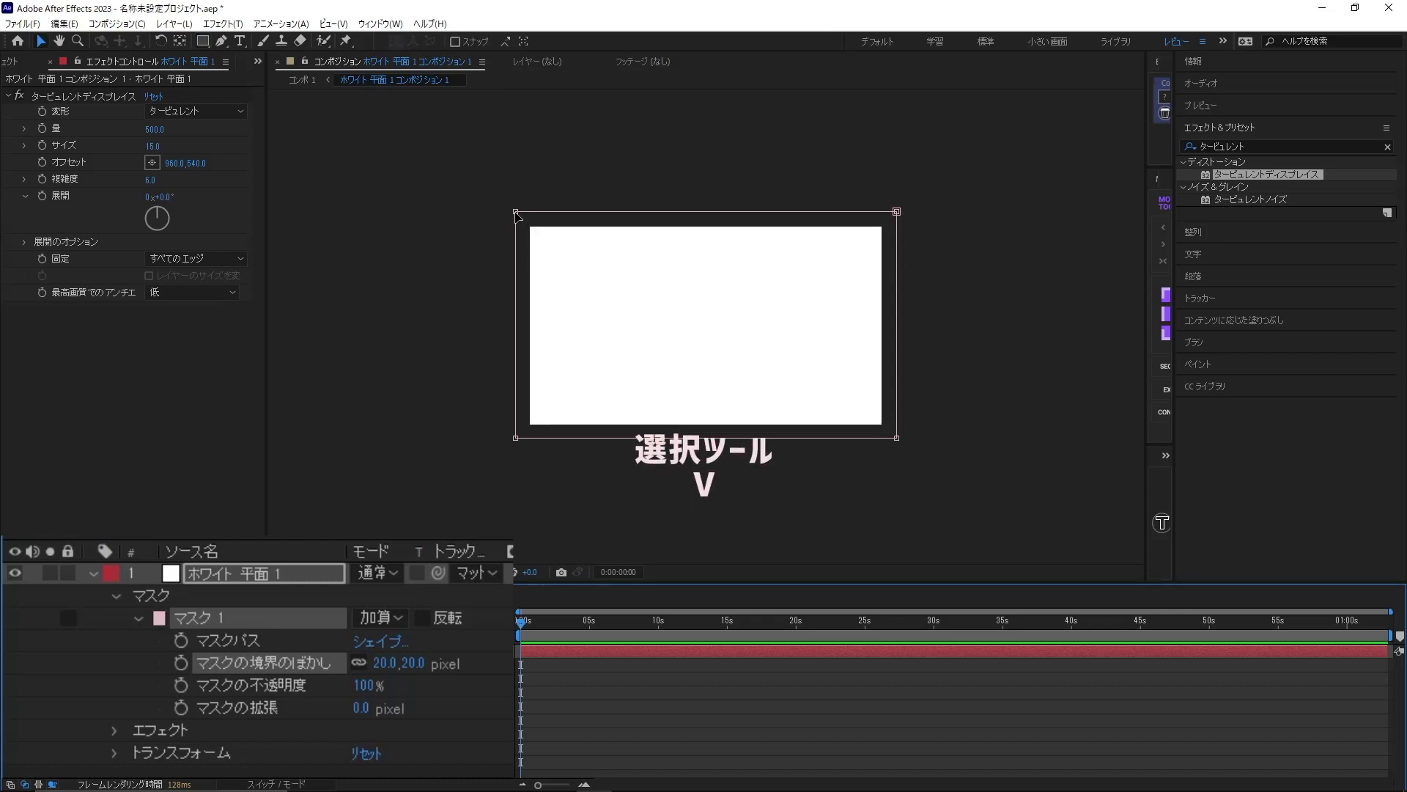
click(231, 637)
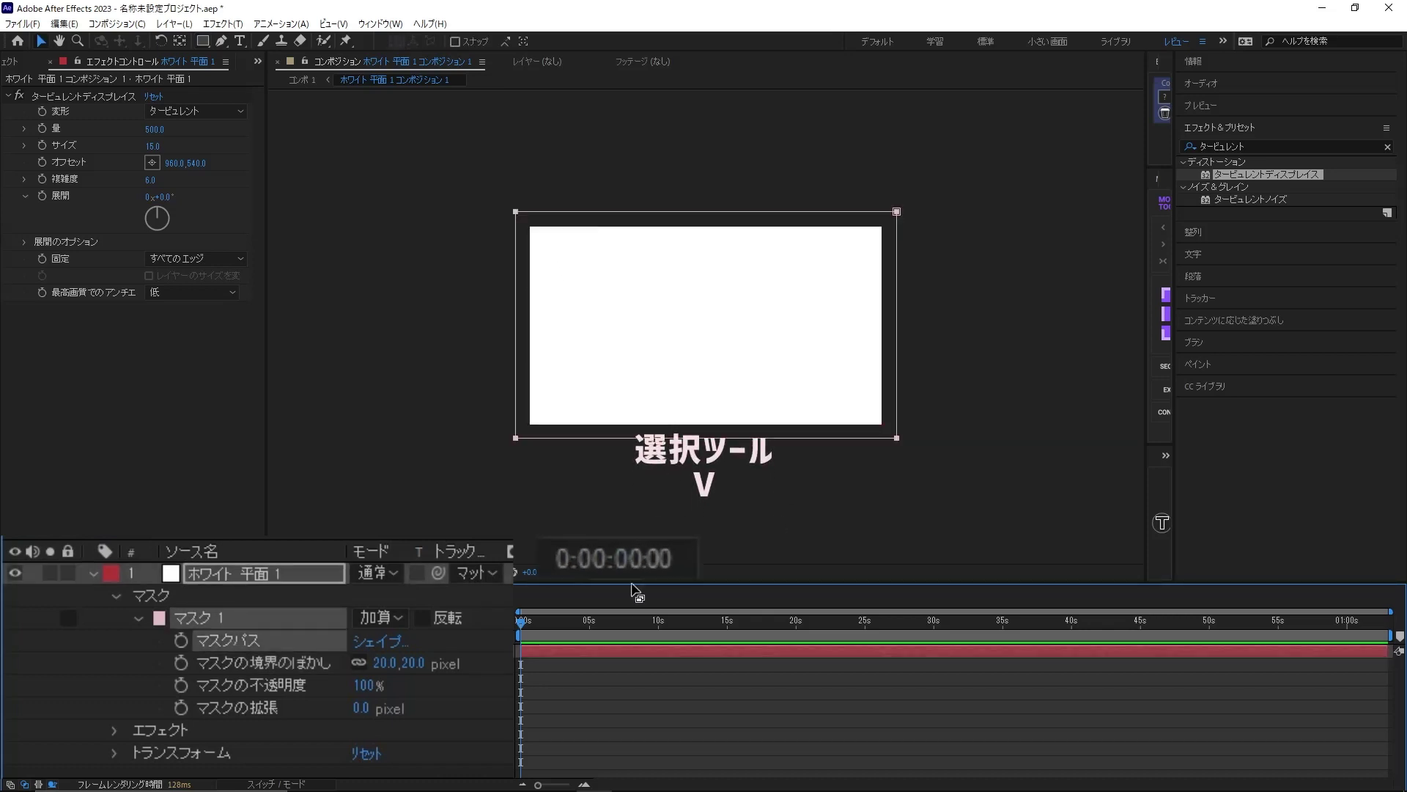
Step: Keyframe Mask 1's path from full frame at 0s to a thin right-edge strip at 5s
click(180, 641)
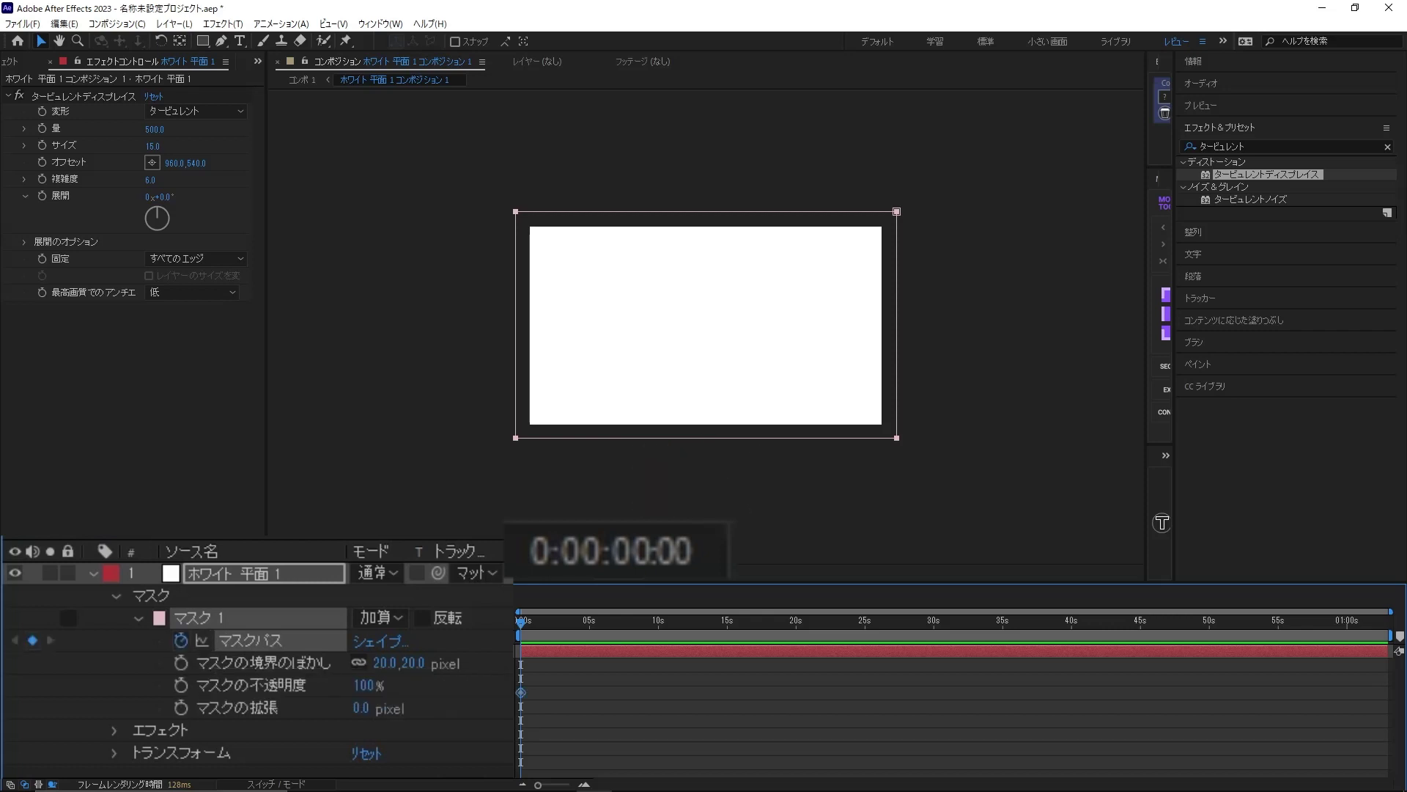
click(590, 627)
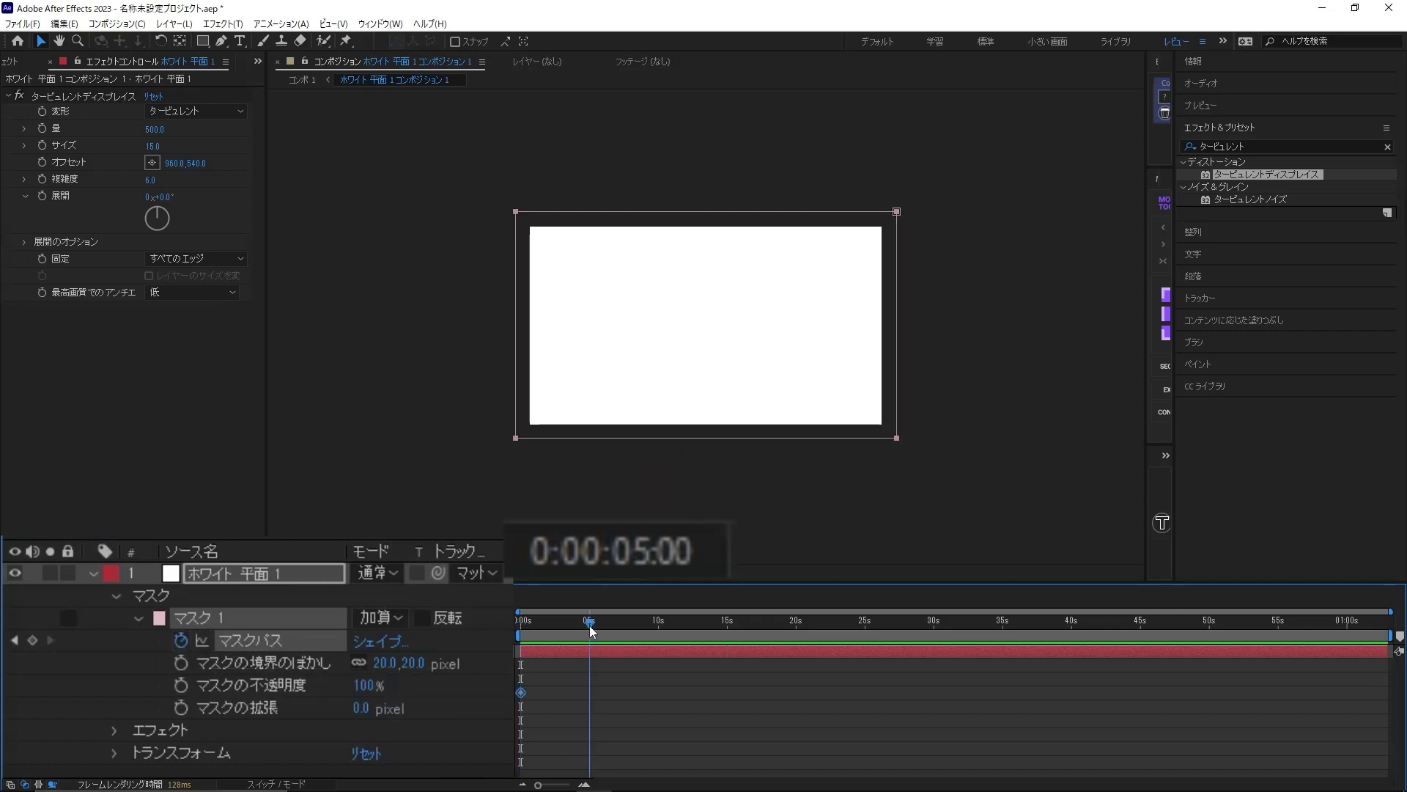
click(283, 660)
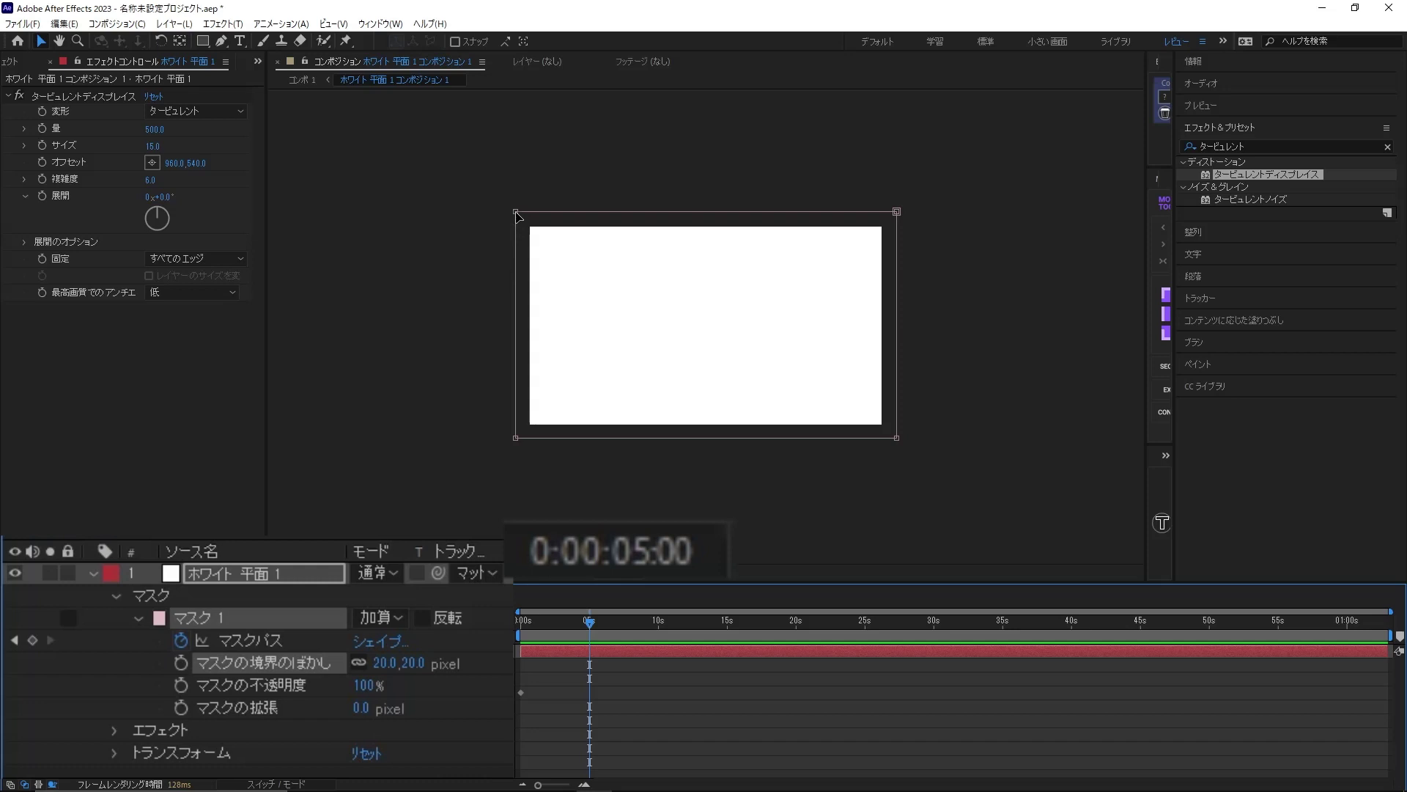
click(518, 214)
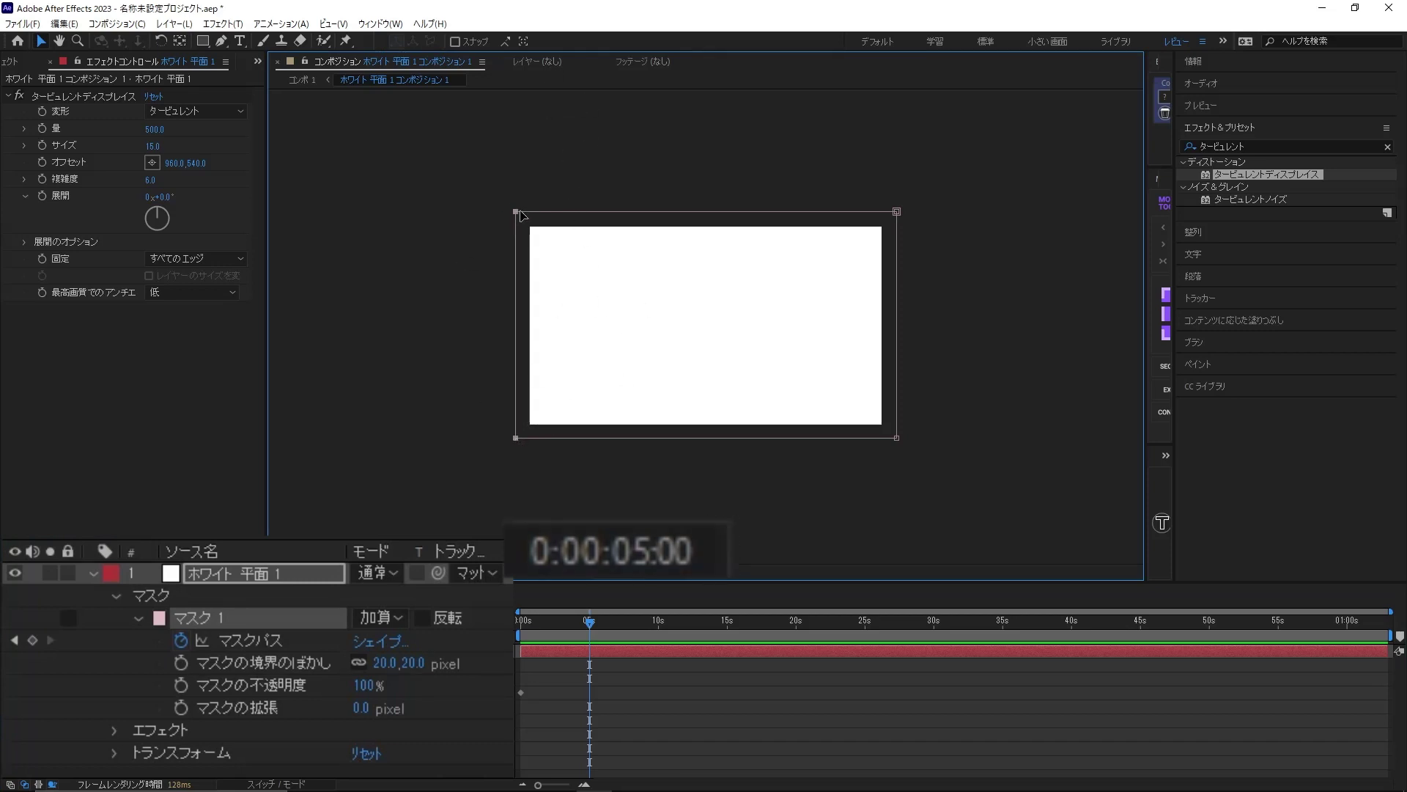
drag(516, 216, 892, 236)
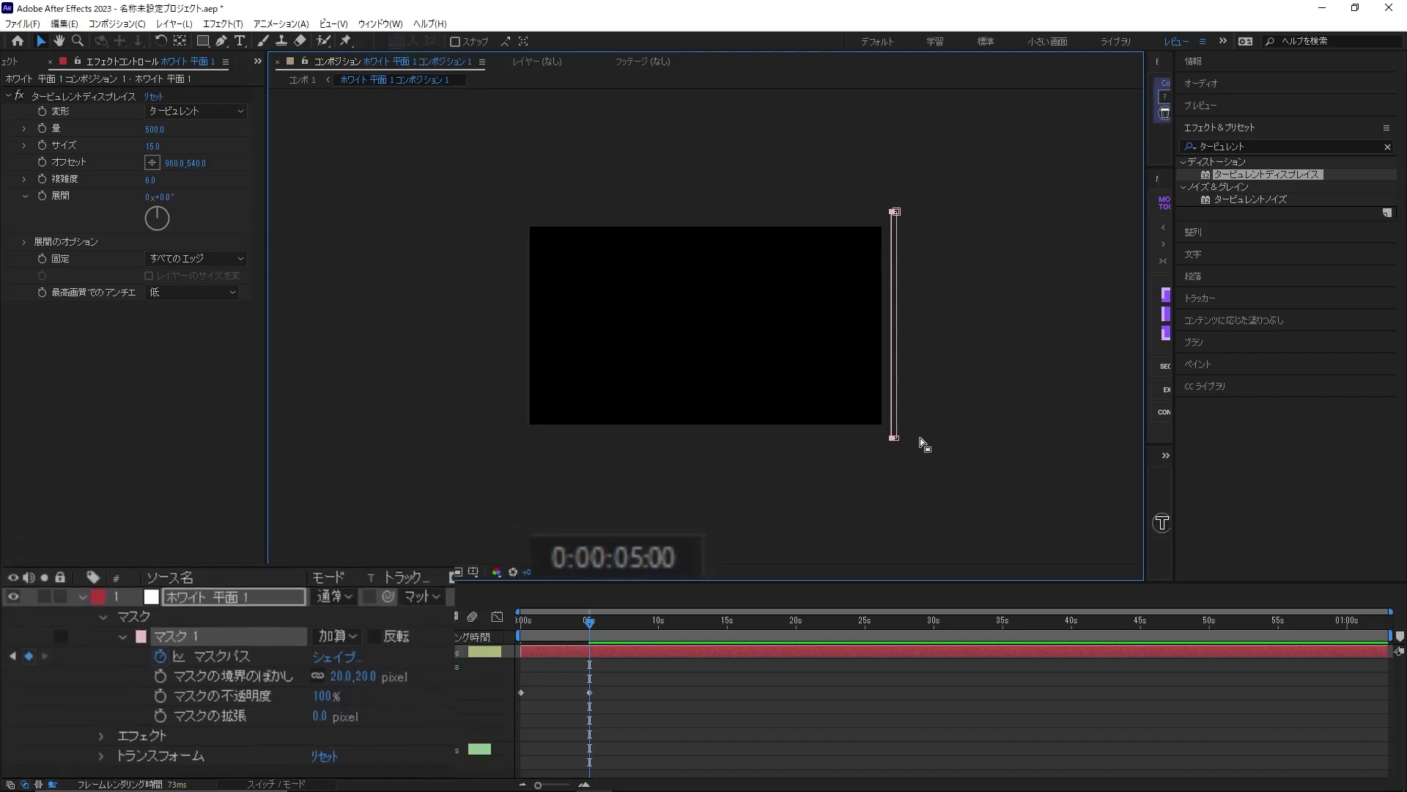
Step: Preview the ragged wipe animation from the start of the timeline
click(747, 701)
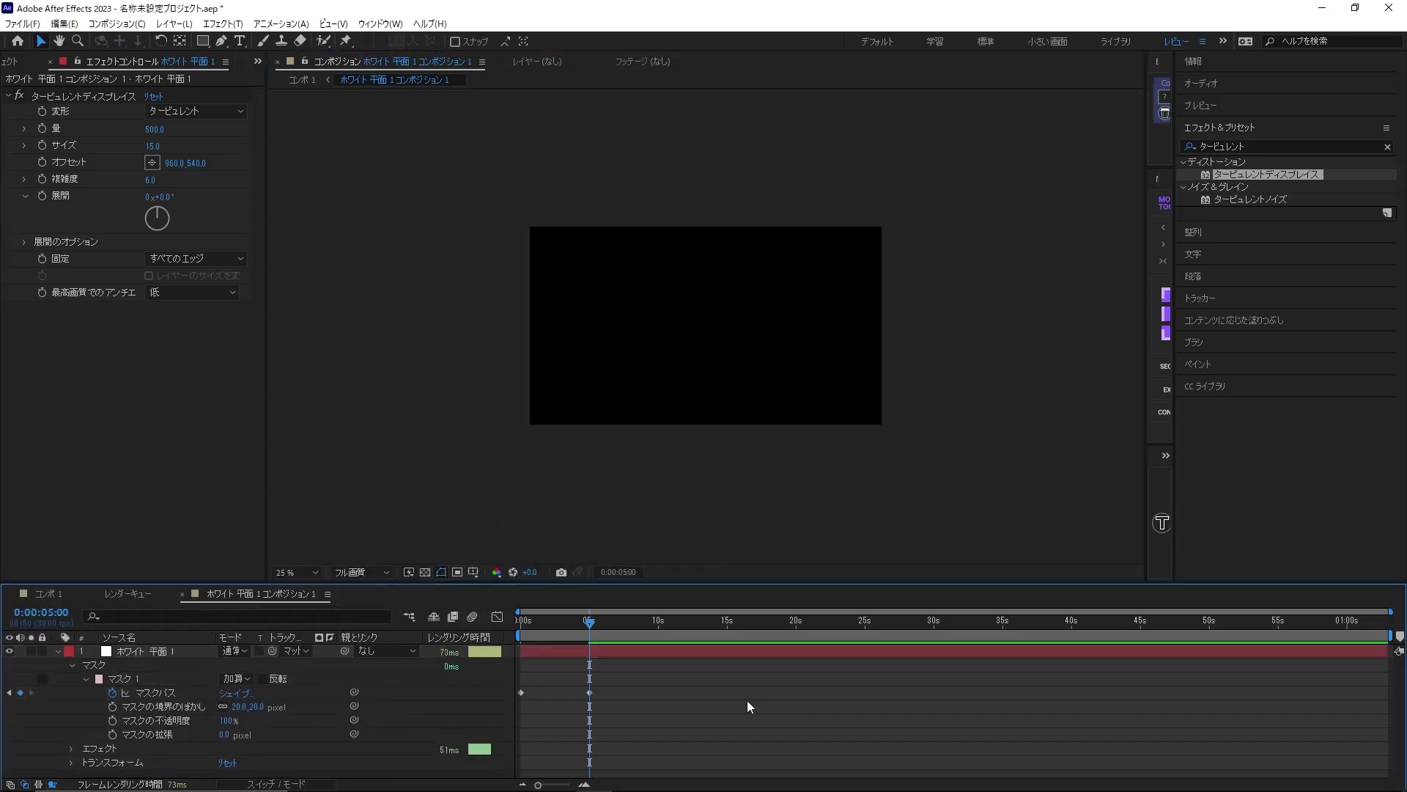
key(Home)
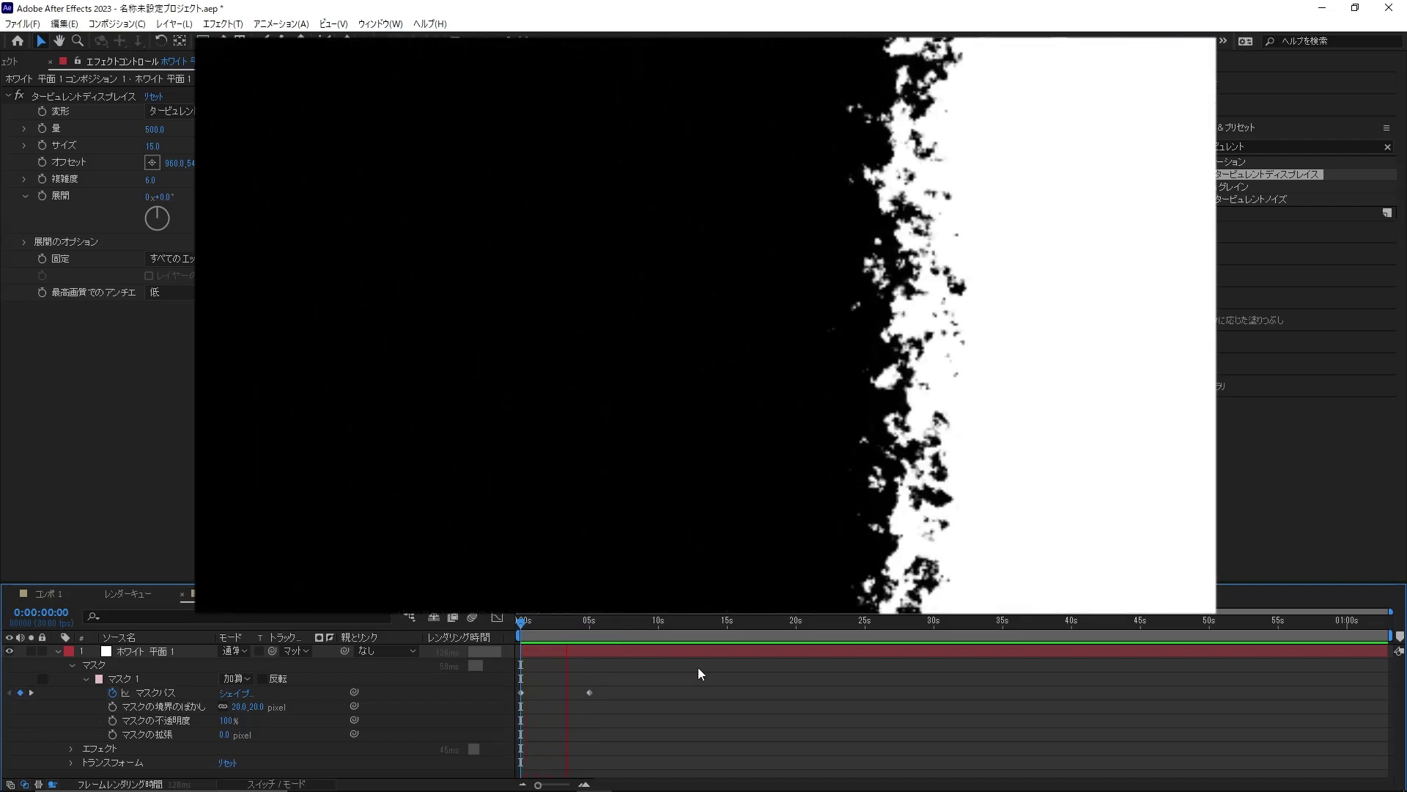
key(space)
key(space)
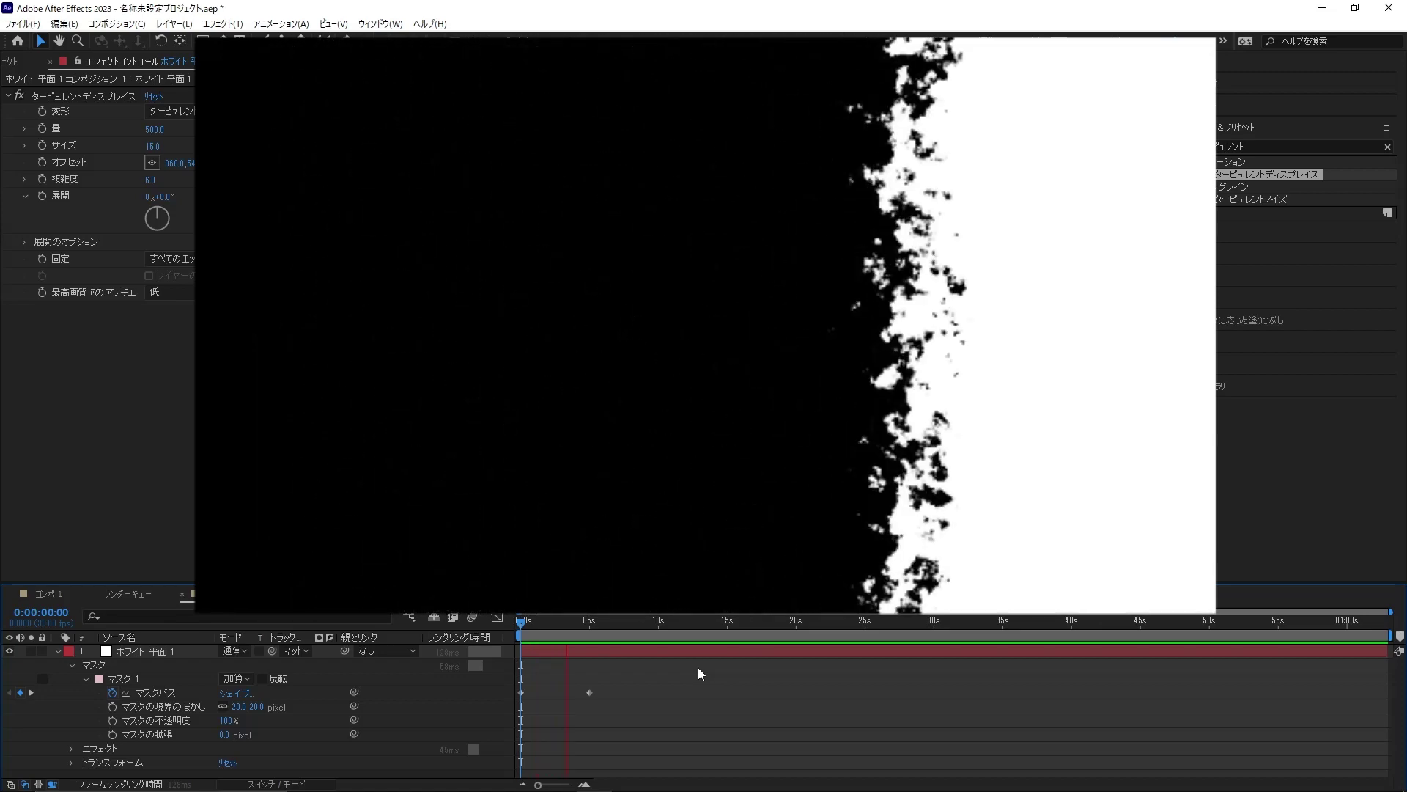
key(space)
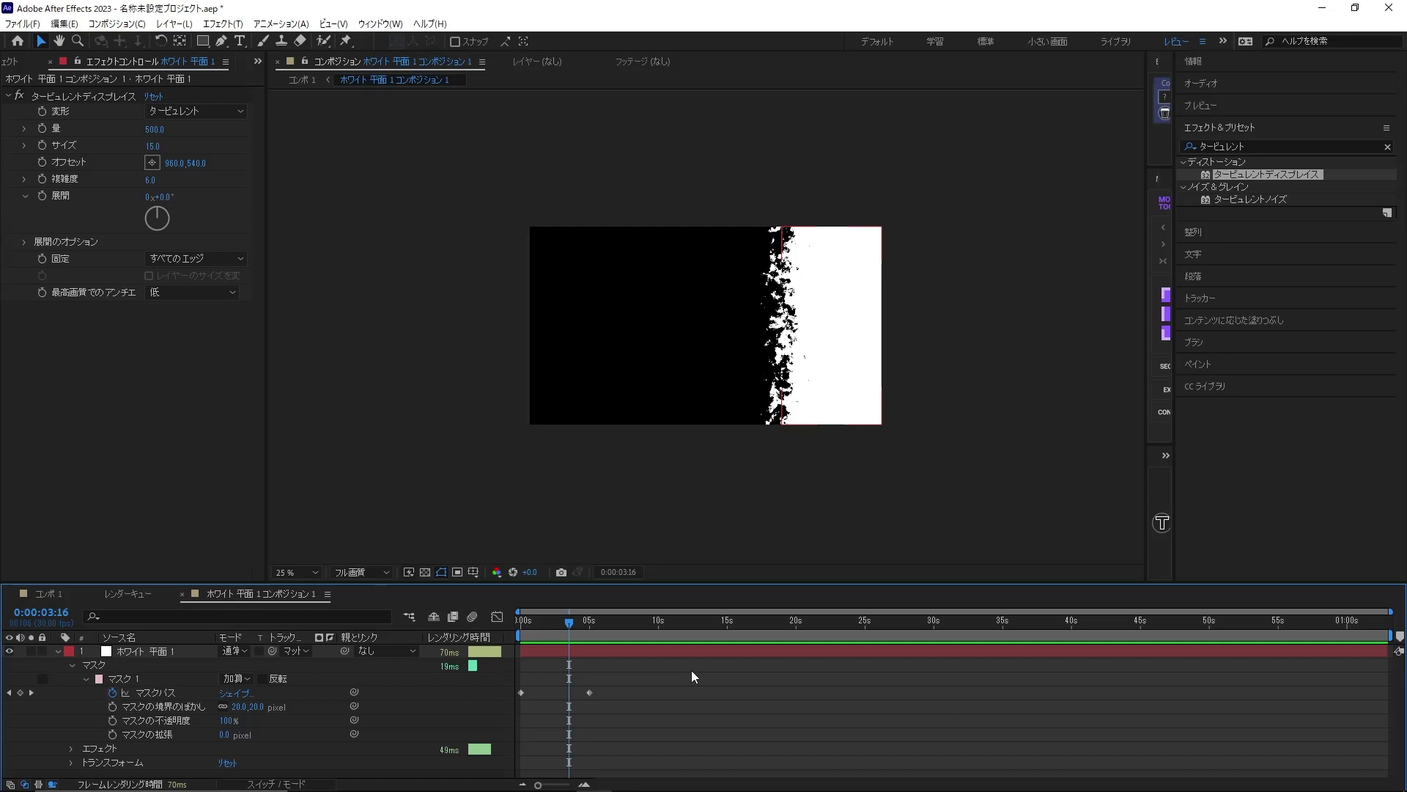
Step: Search effects for 合成 and apply 単色合成 to the white solid
click(596, 651)
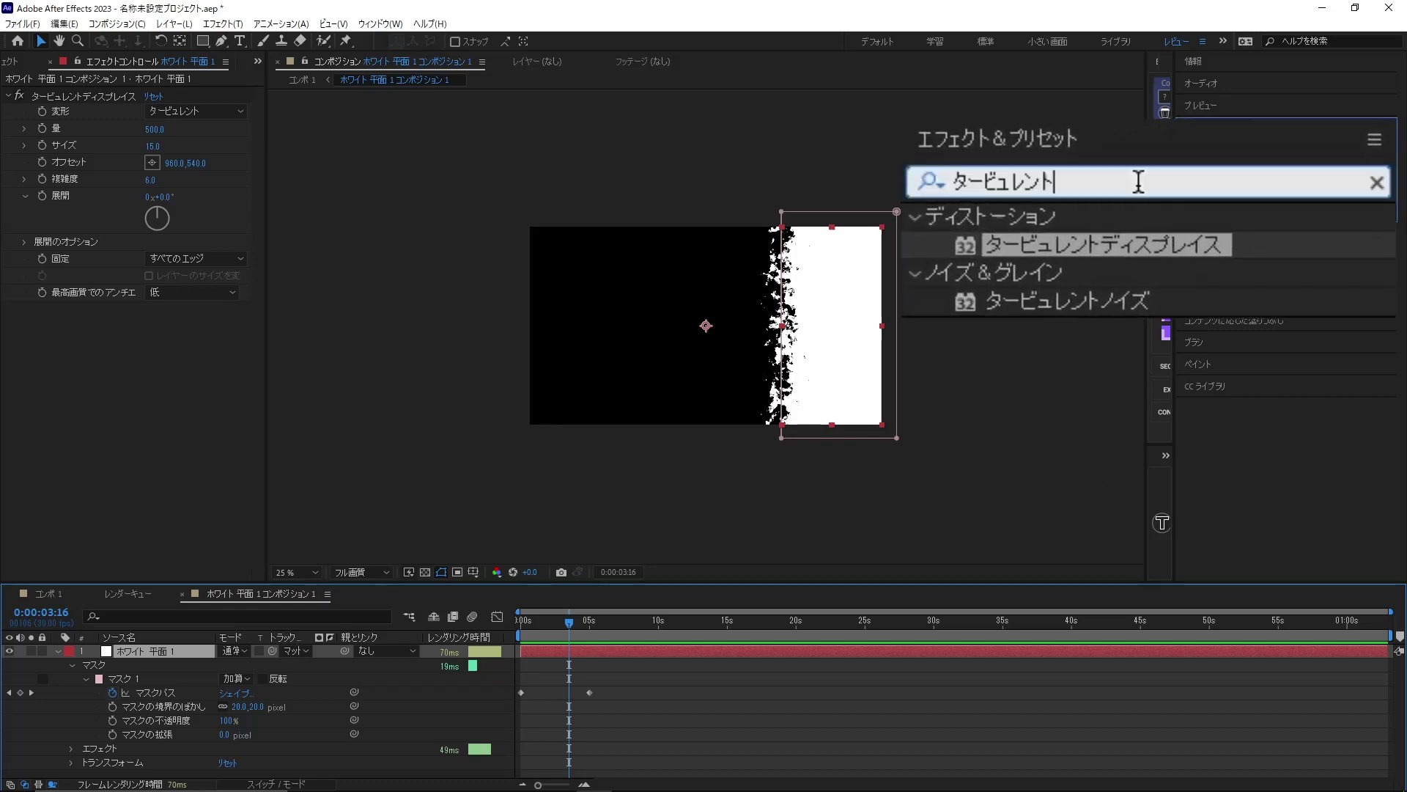
drag(1137, 179, 953, 181)
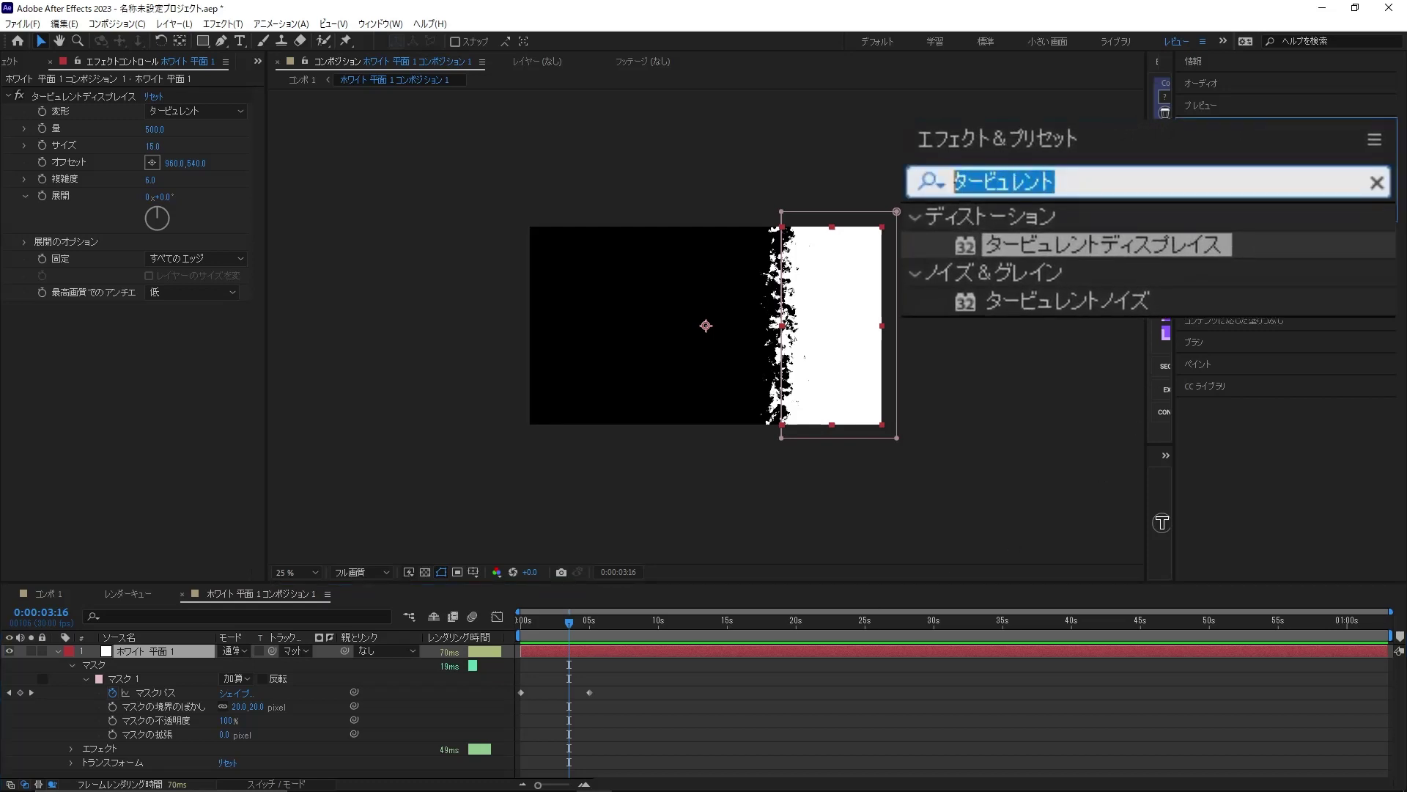
text(合成)
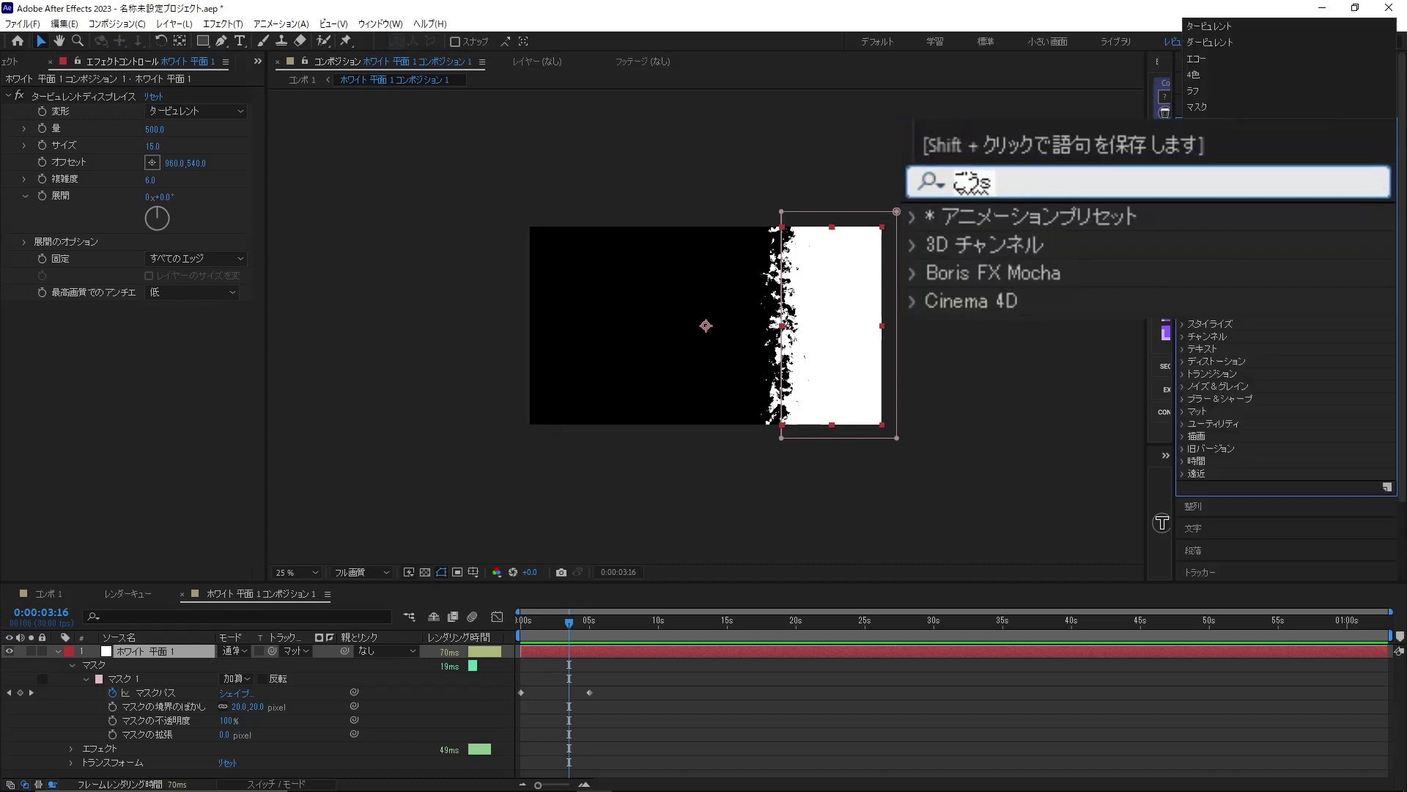
key(Return)
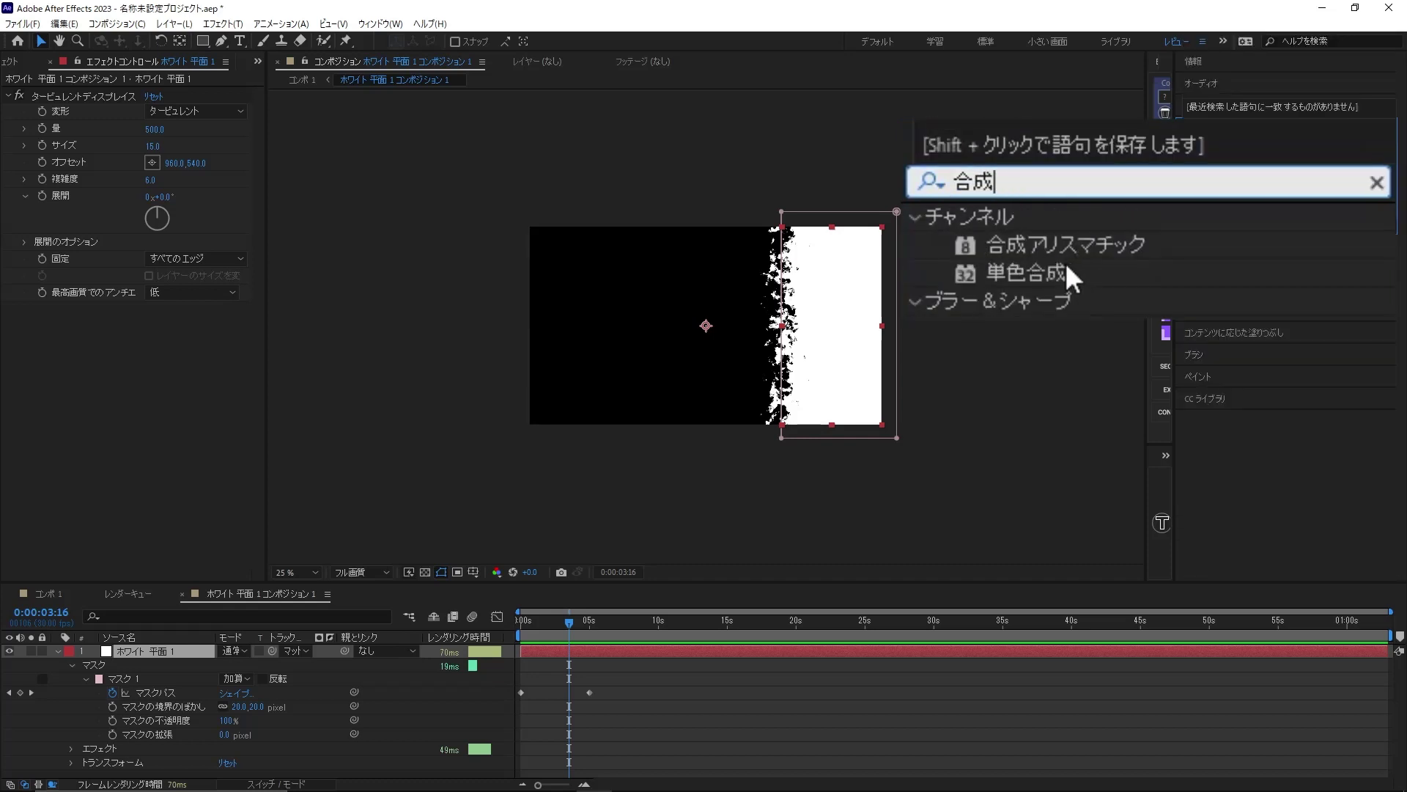
click(1056, 274)
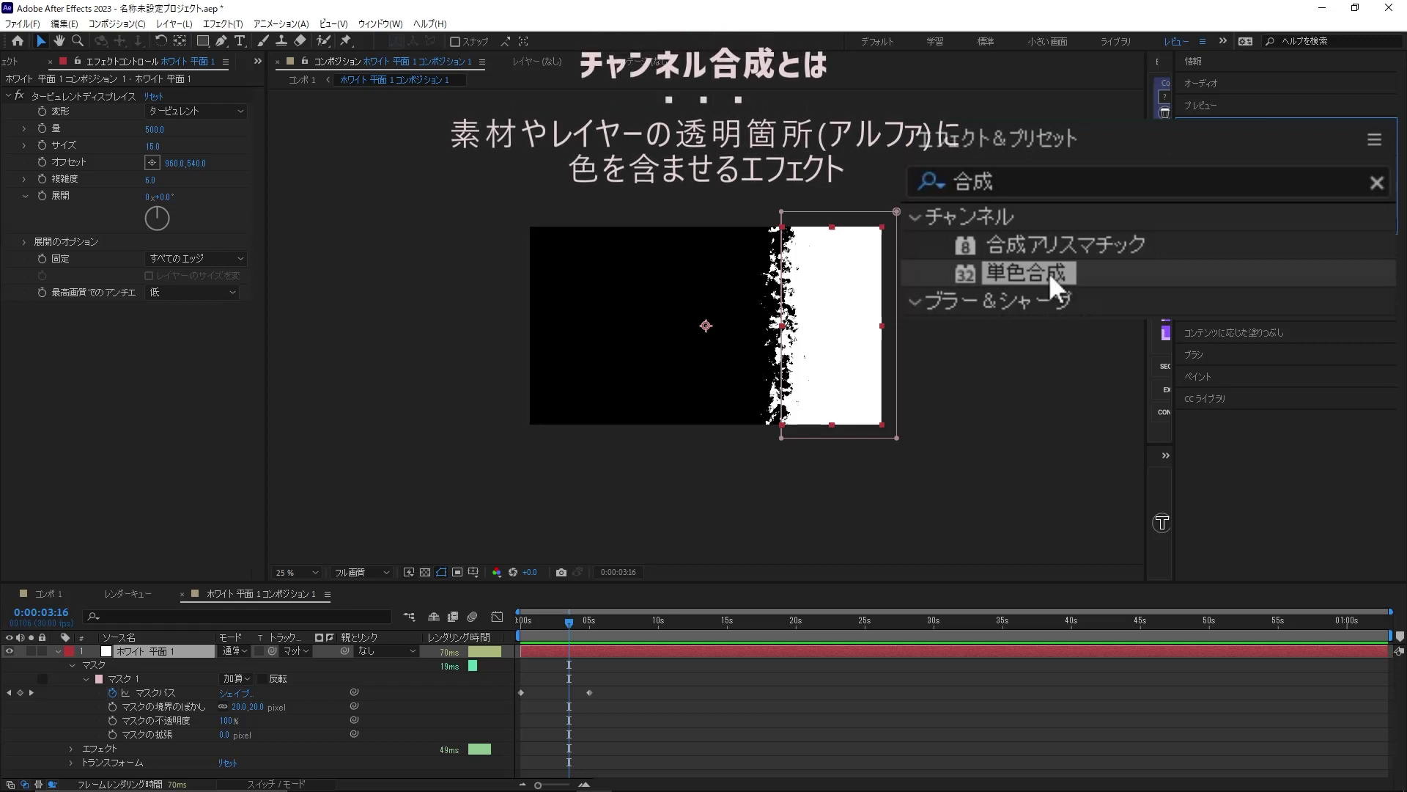
double_click(1049, 272)
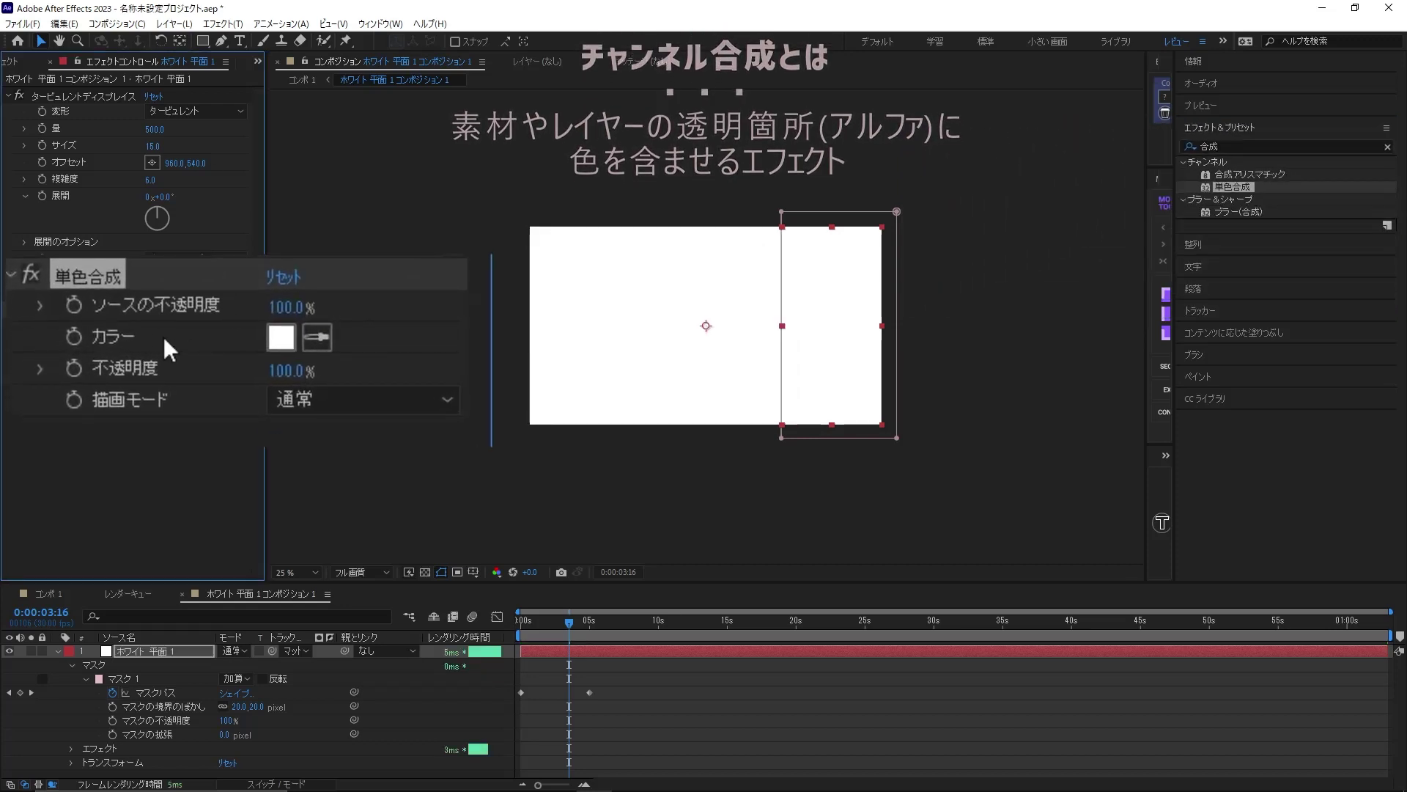
Step: Set the 単色合成 colour to black 000000
click(279, 338)
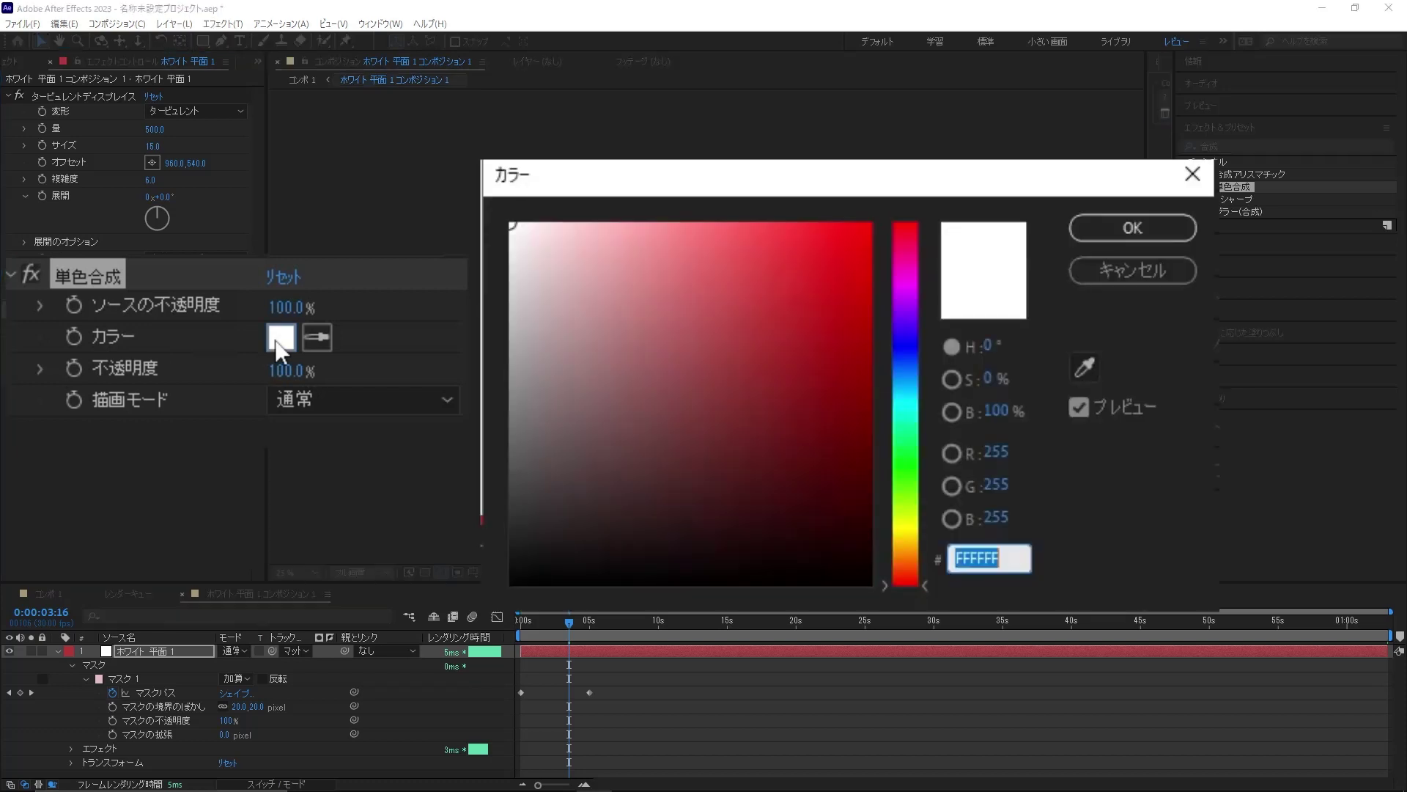
drag(745, 474, 512, 582)
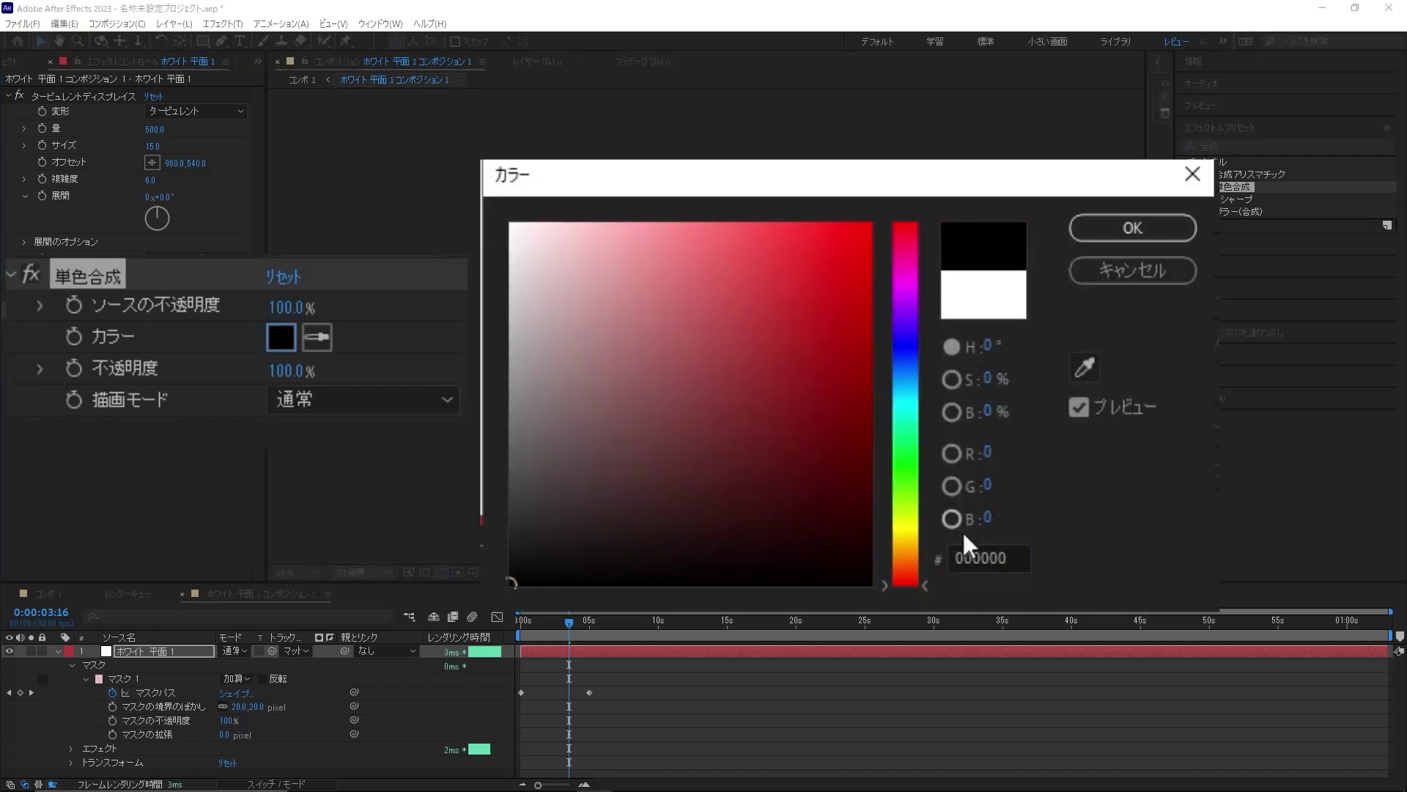
click(1135, 232)
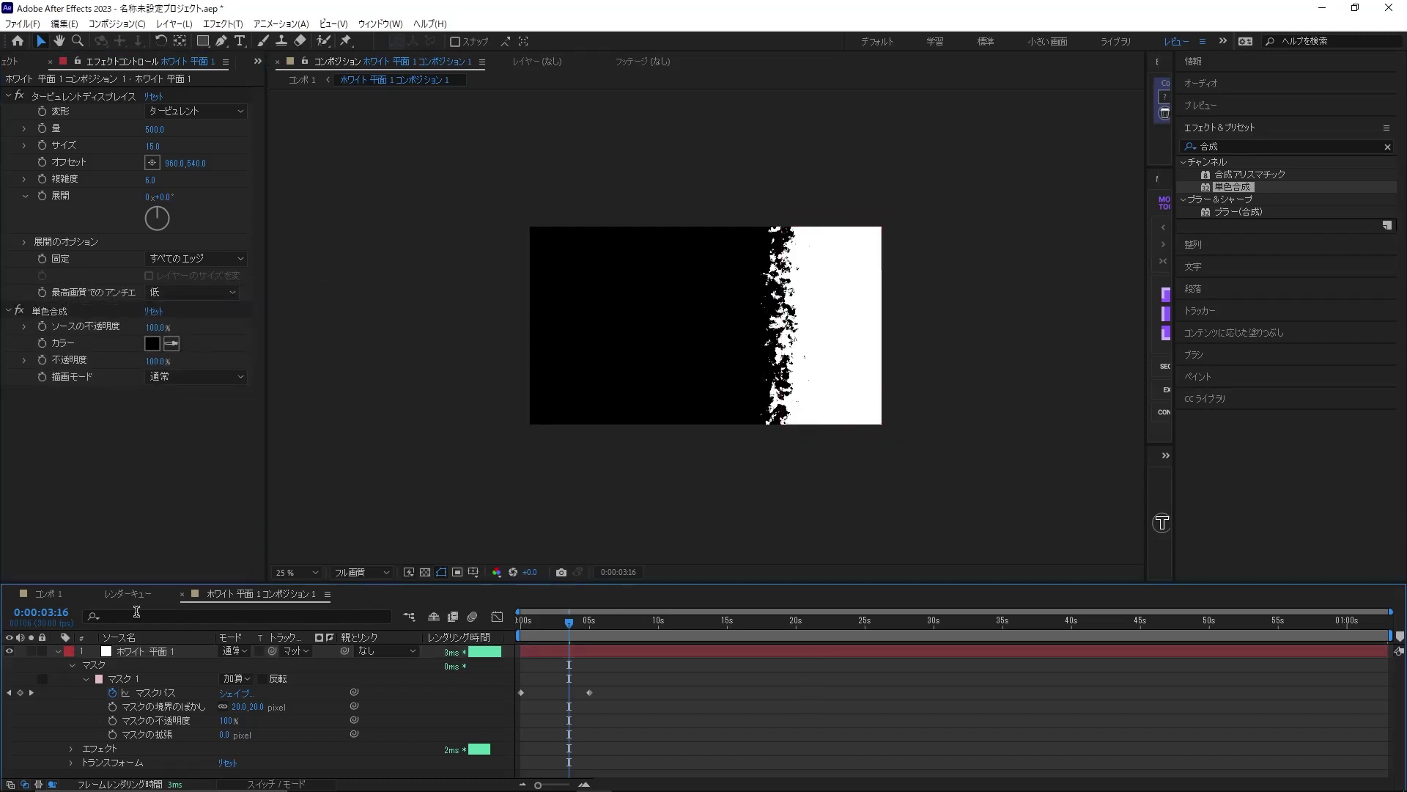
Step: In コンポ 1, move the white solid precomp below animers, hide it, and select animers
click(50, 596)
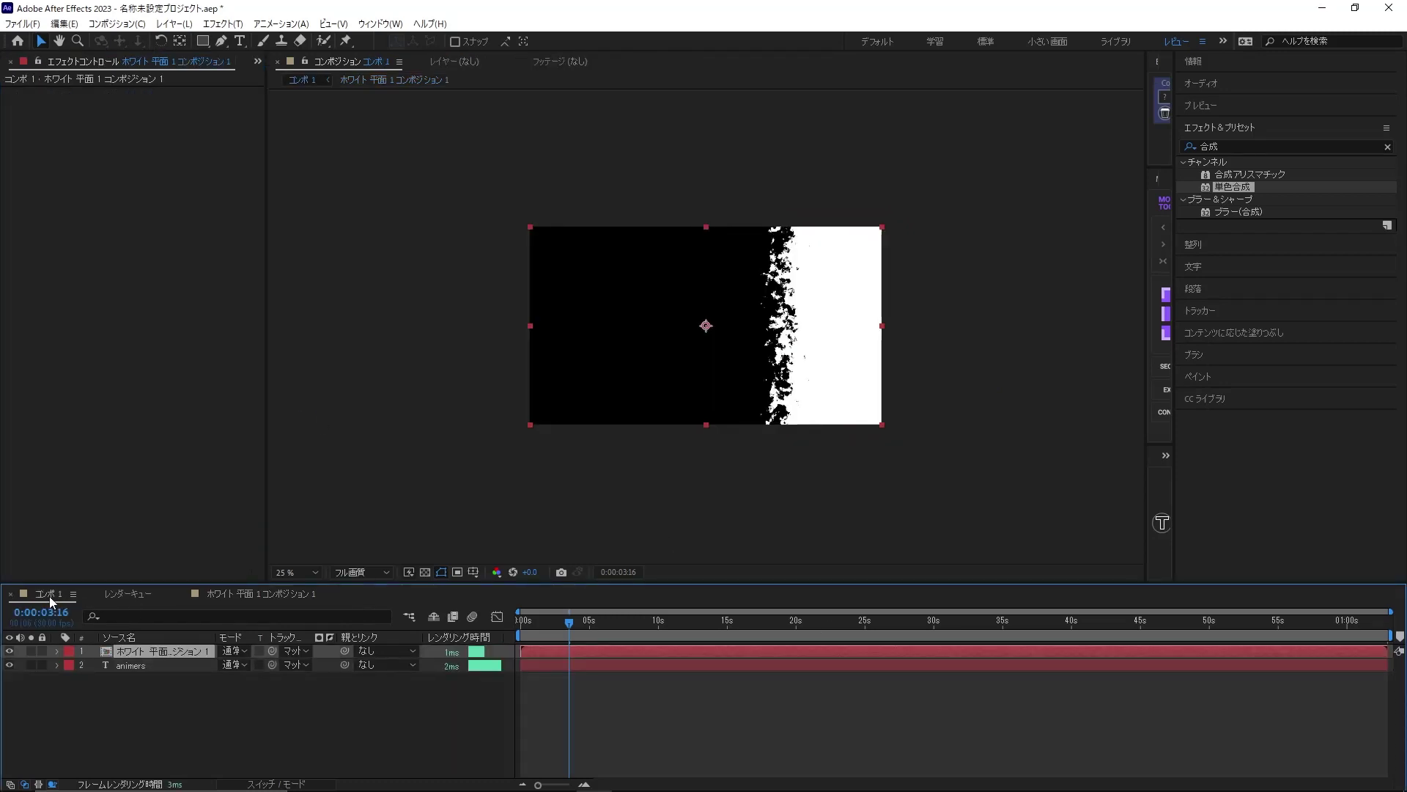
click(159, 666)
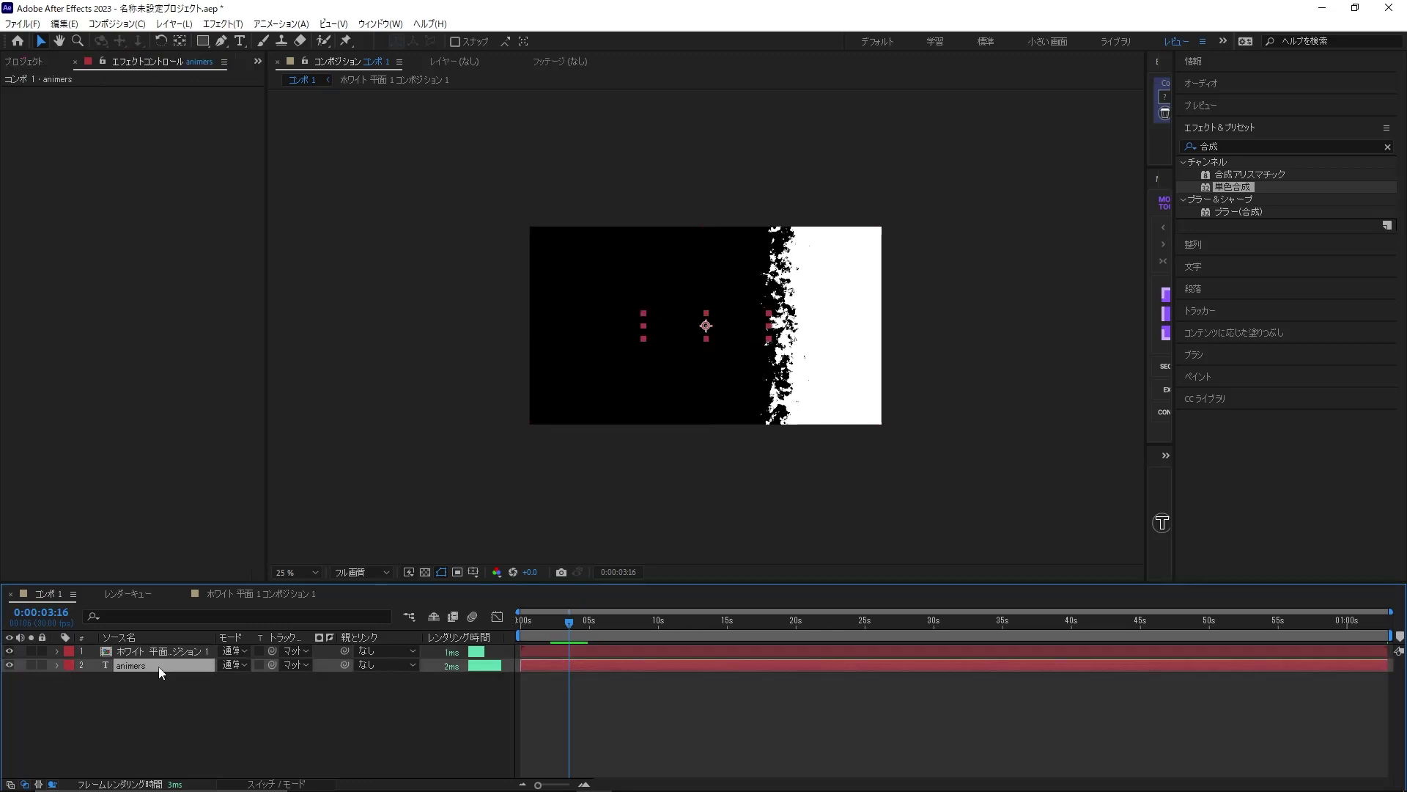
click(143, 654)
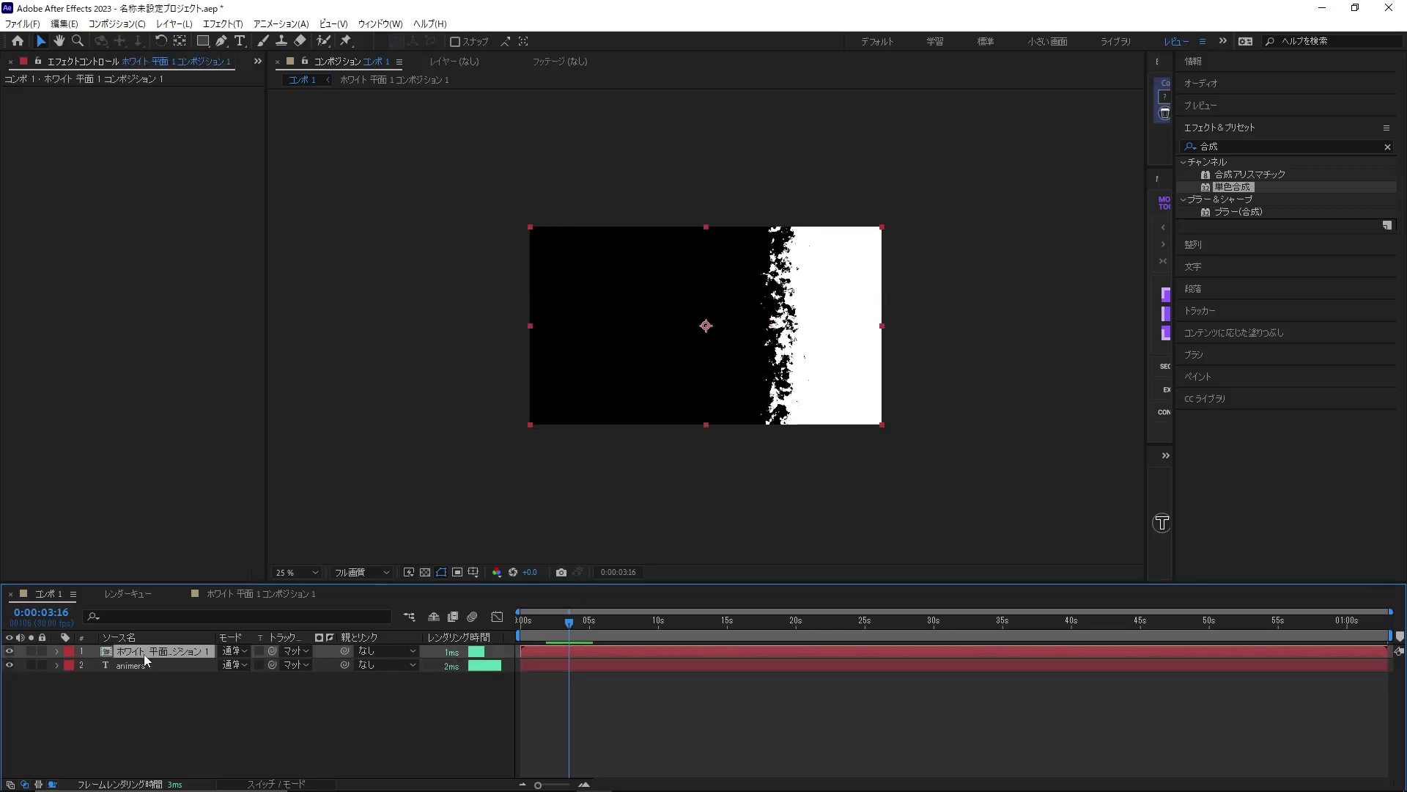
drag(155, 652, 170, 681)
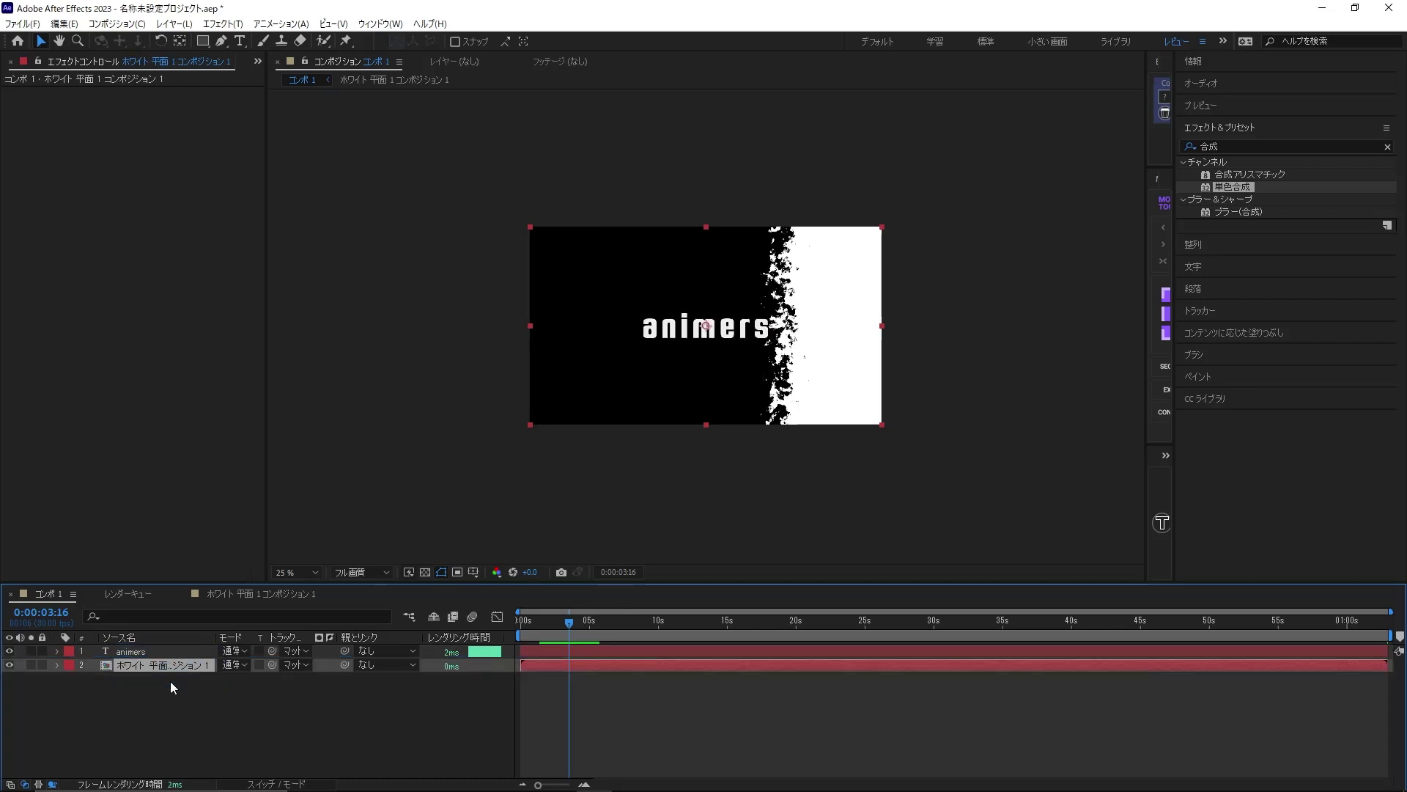
click(8, 665)
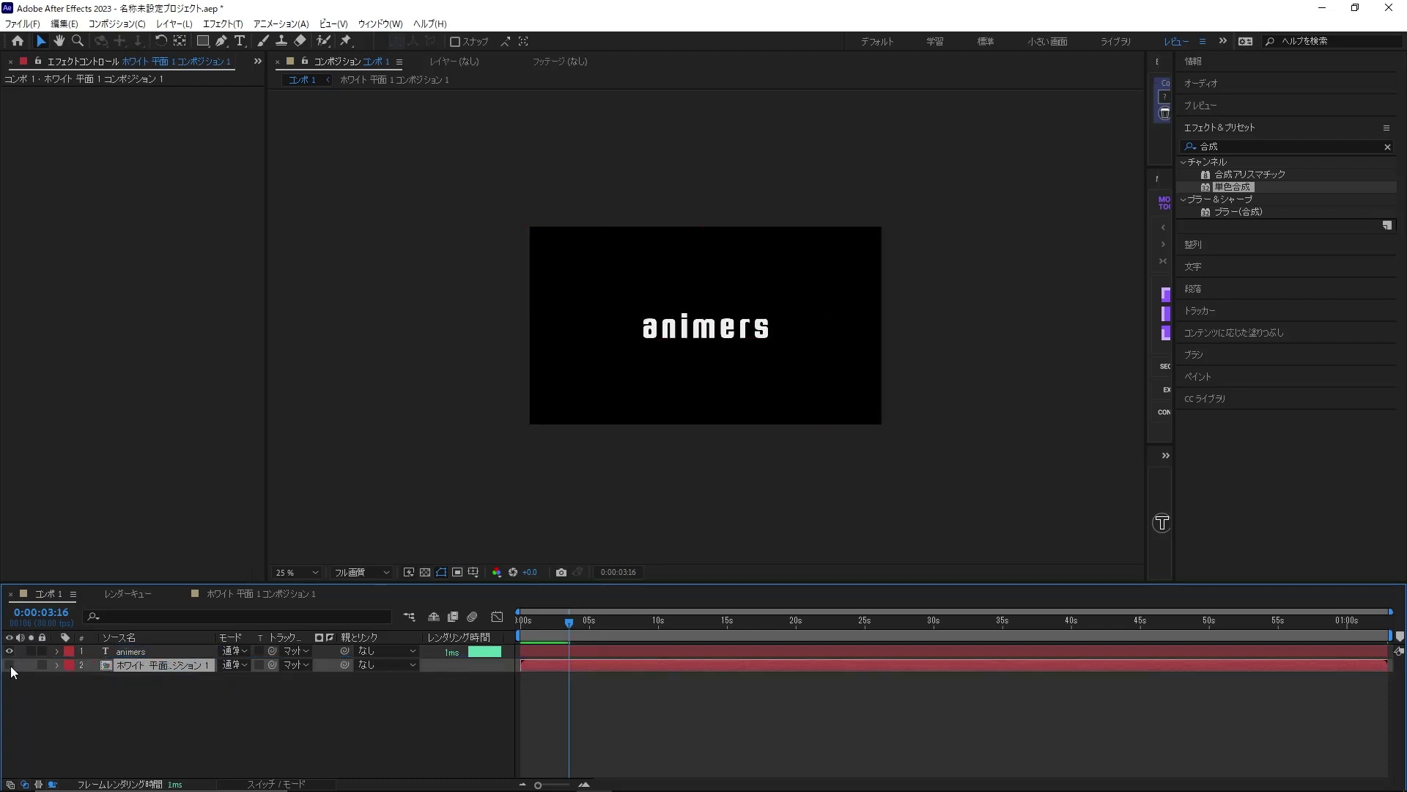
click(141, 650)
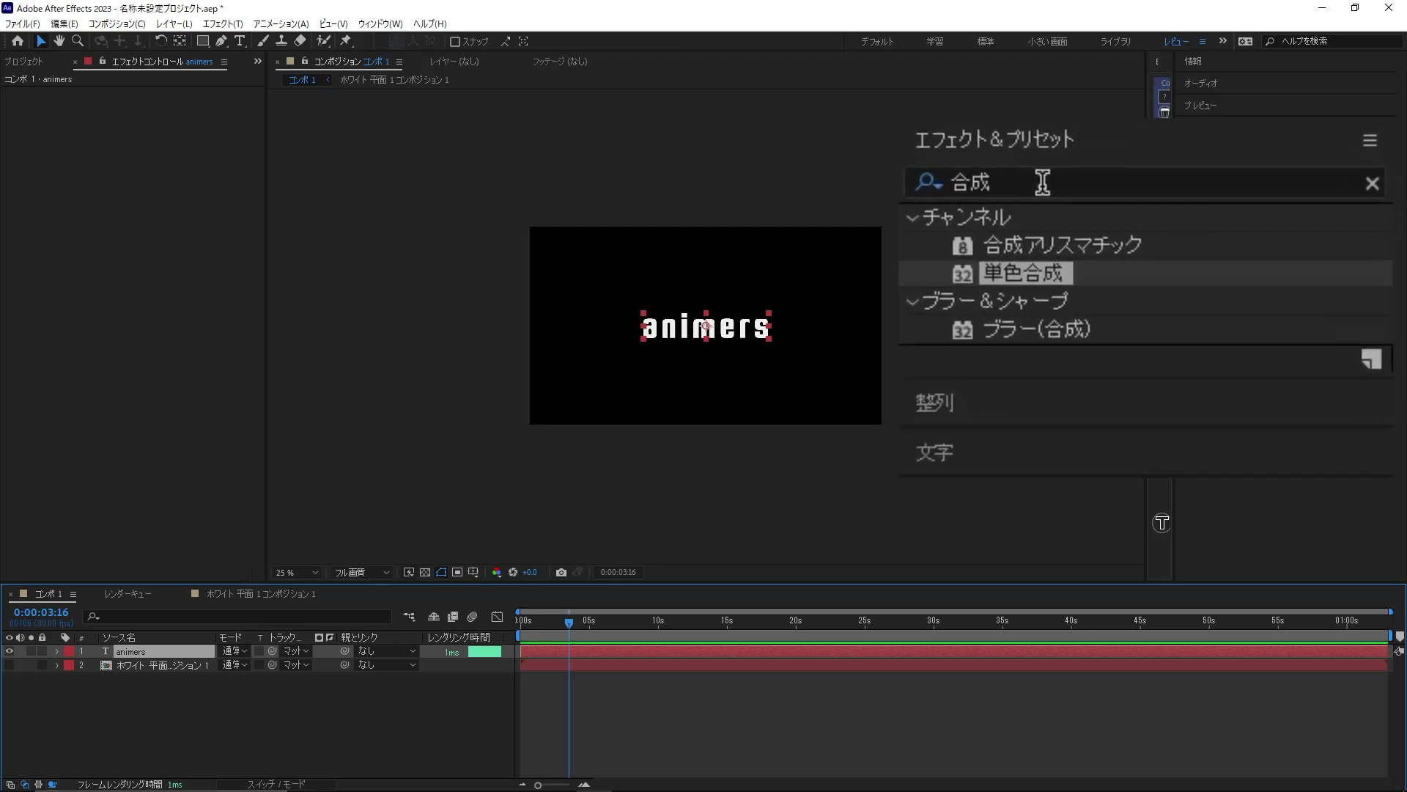
Step: Search Effects & Presets for チャンネル and apply チャンネル設定 to the animers text
drag(1219, 146, 1179, 161)
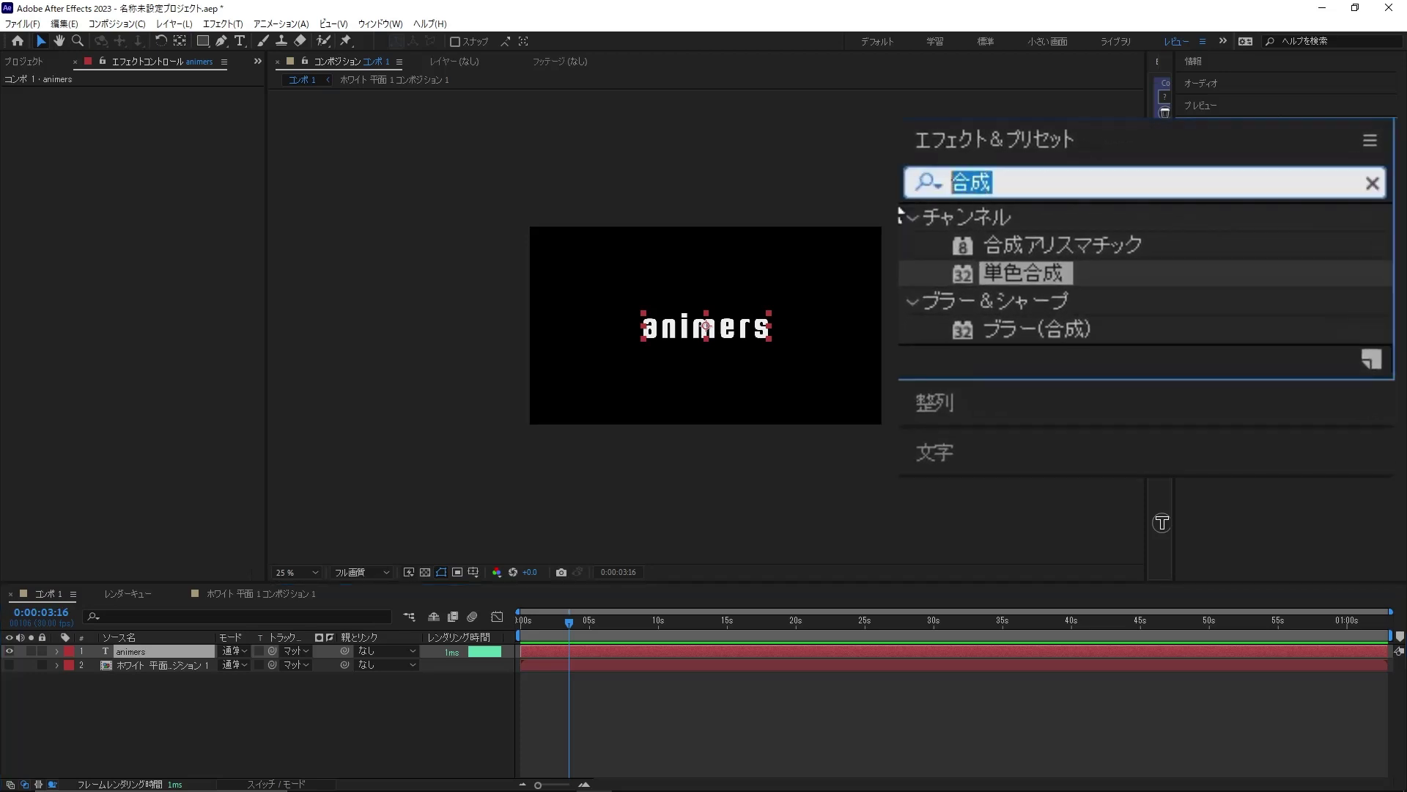
key(BackSpace)
text(ちゃね)
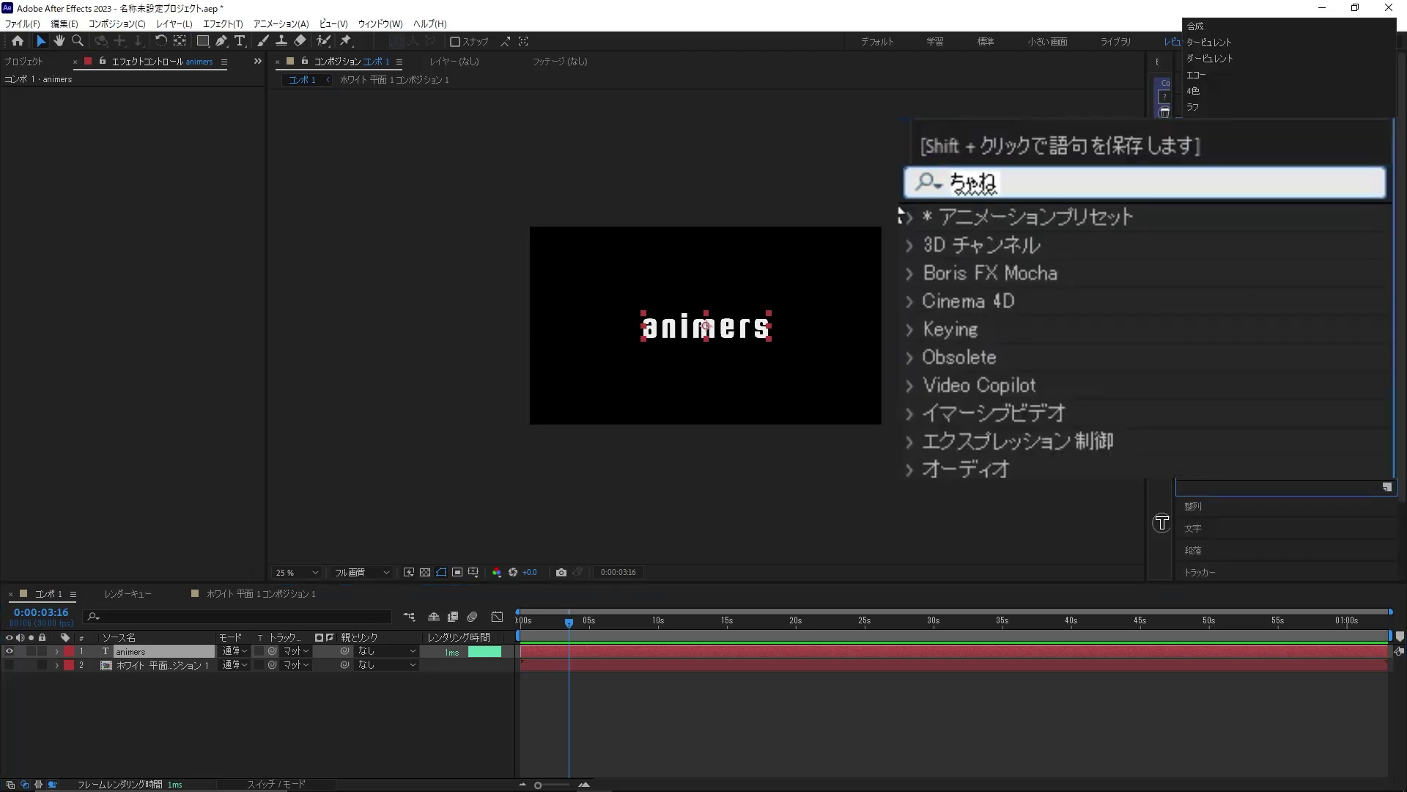
key(BackSpace)
text(んねる)
key(space)
key(Return)
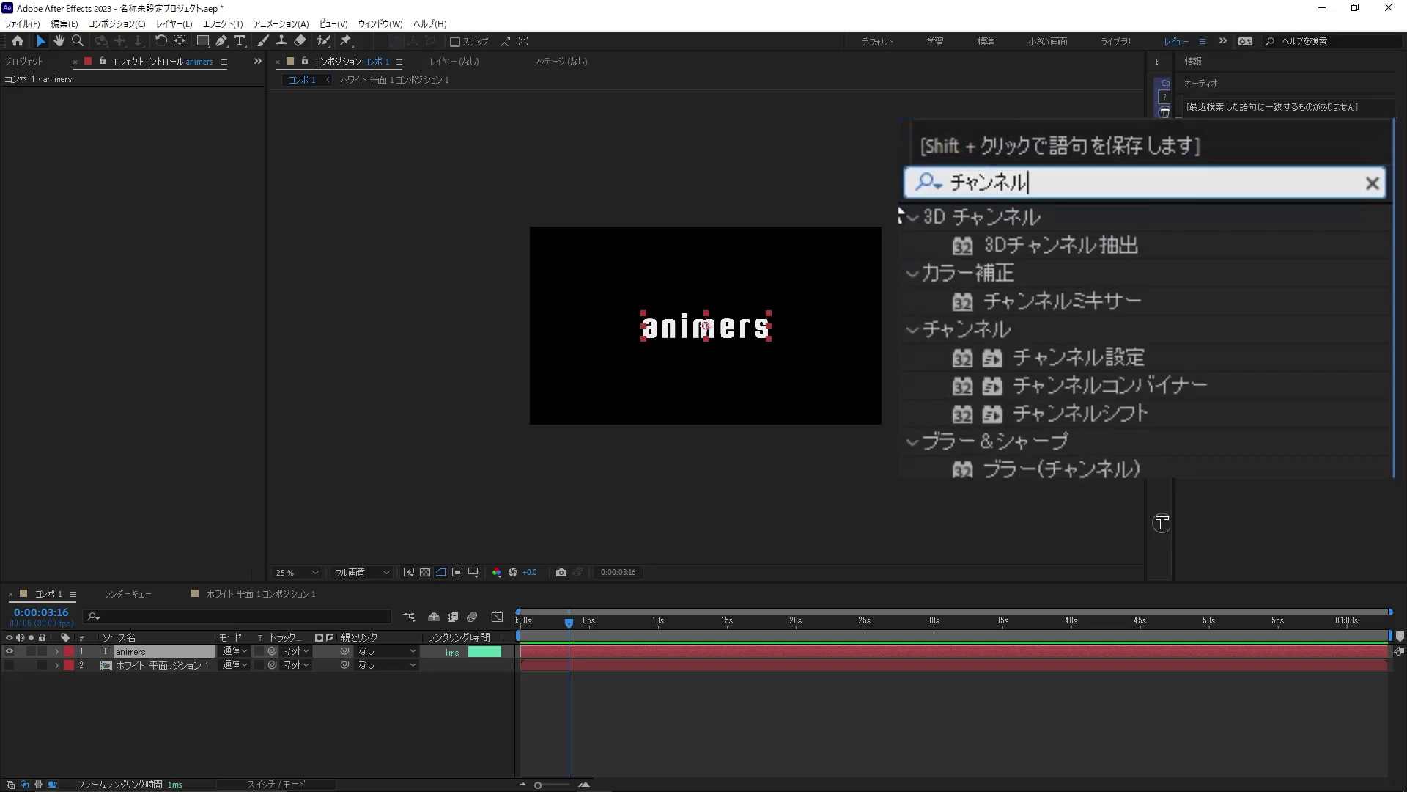
click(1088, 358)
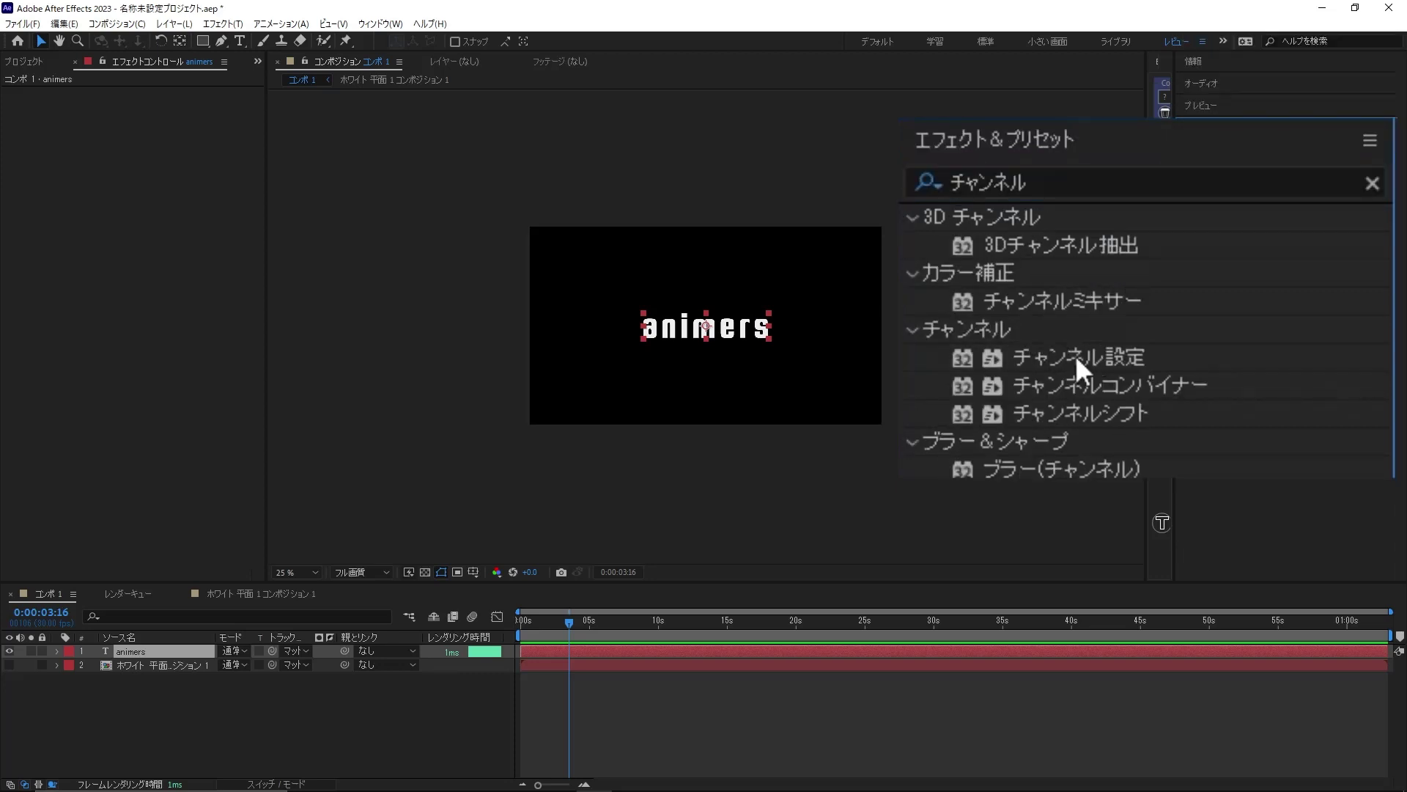
double_click(1076, 354)
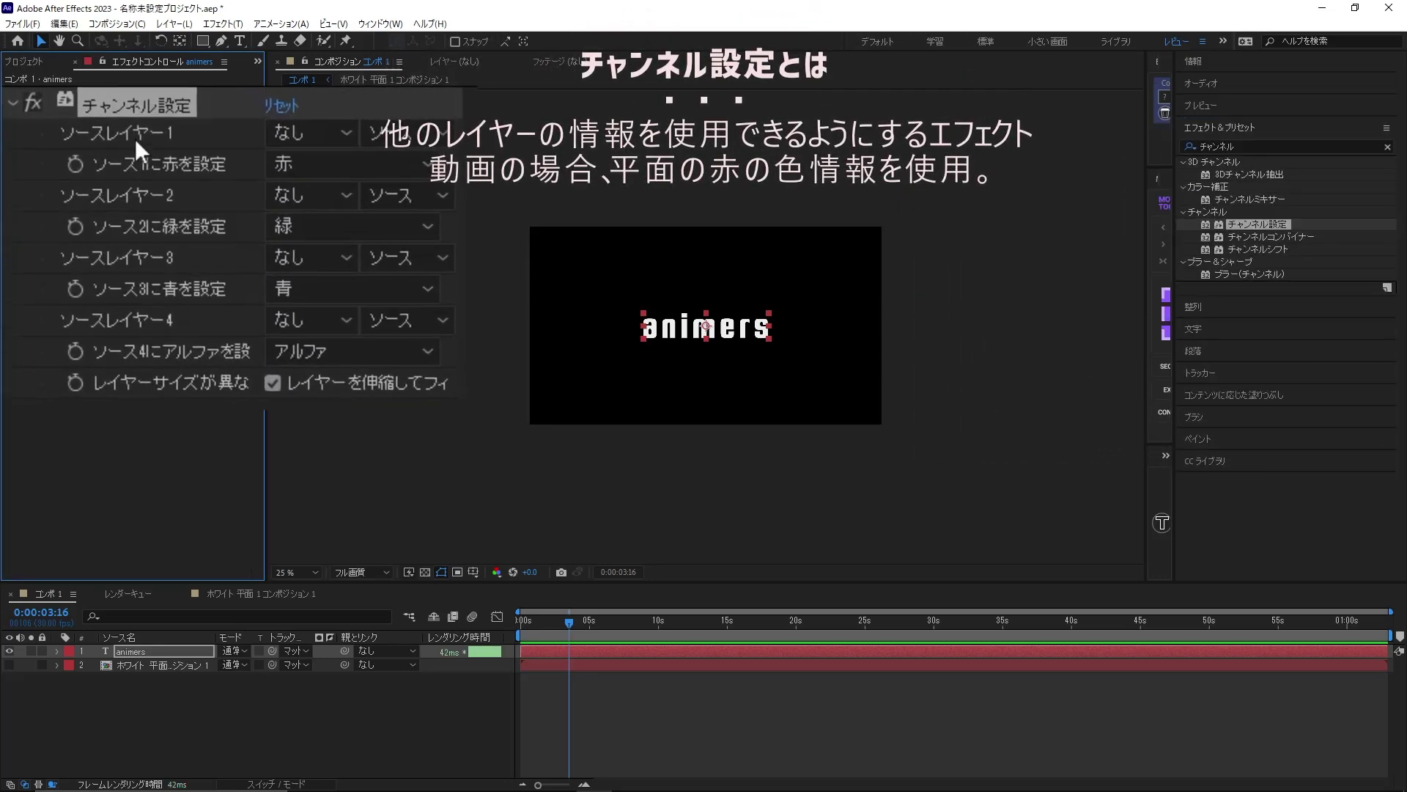
Step: Set ソースレイヤー1 to the ホワイト 平面 precomp, turning the text cyan, and zoom to 50%
click(294, 140)
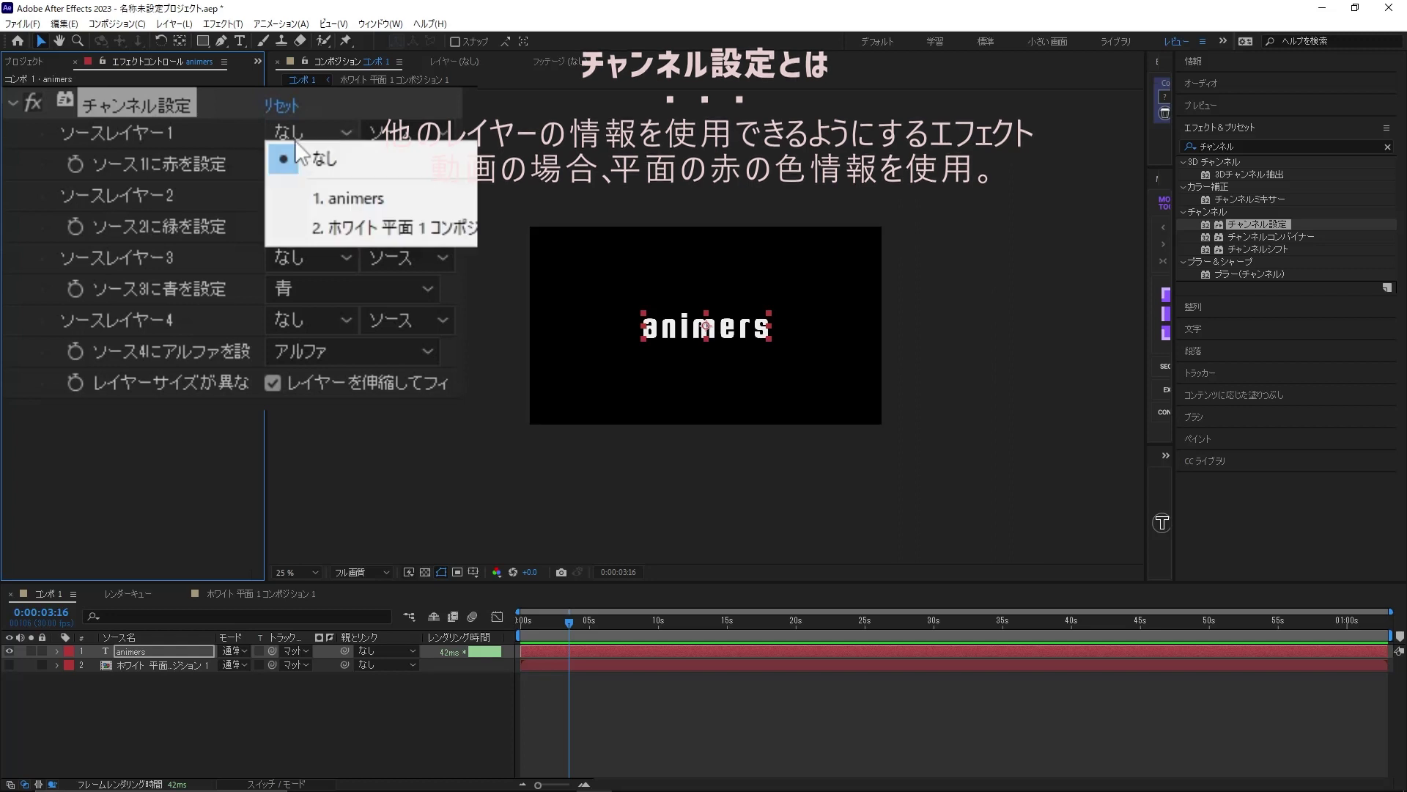
click(431, 233)
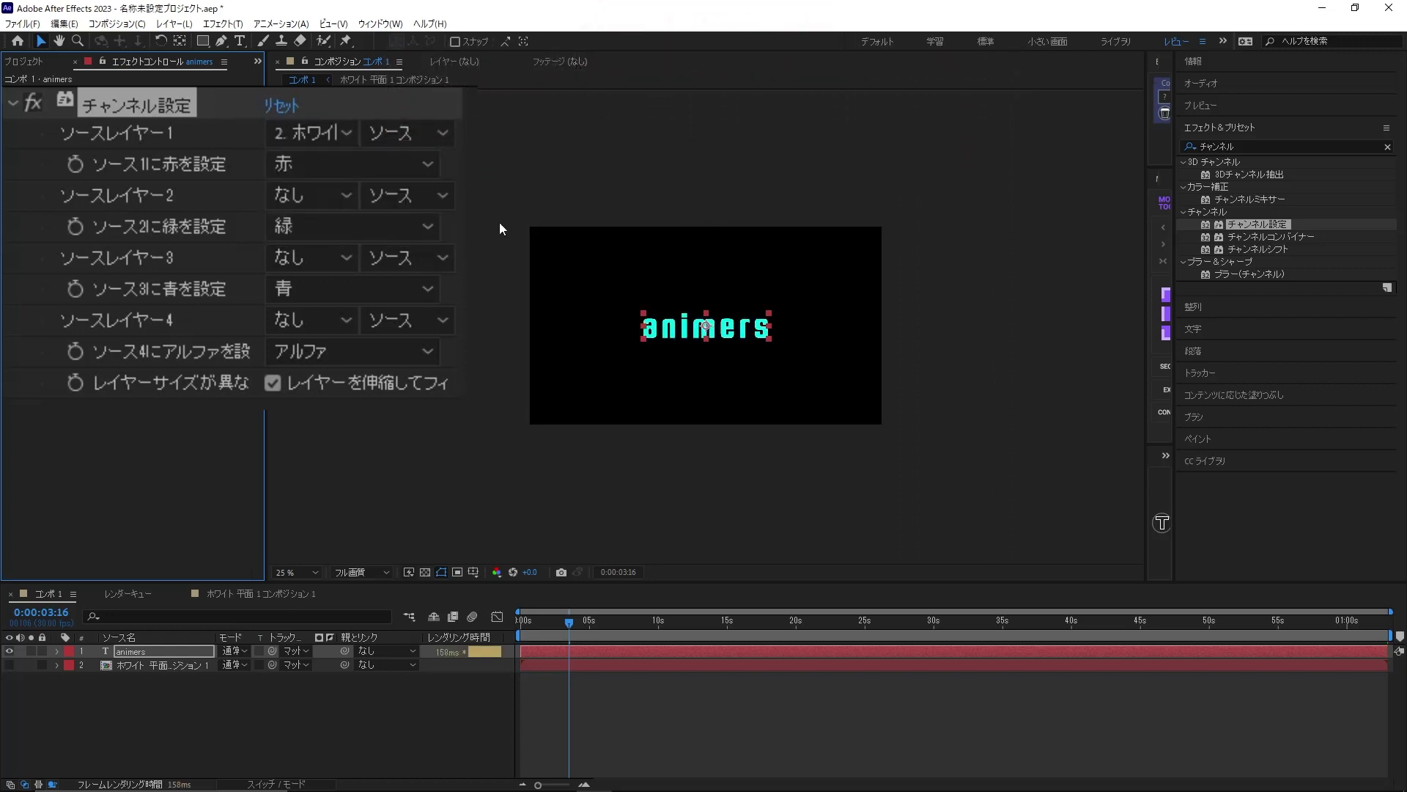
key(period)
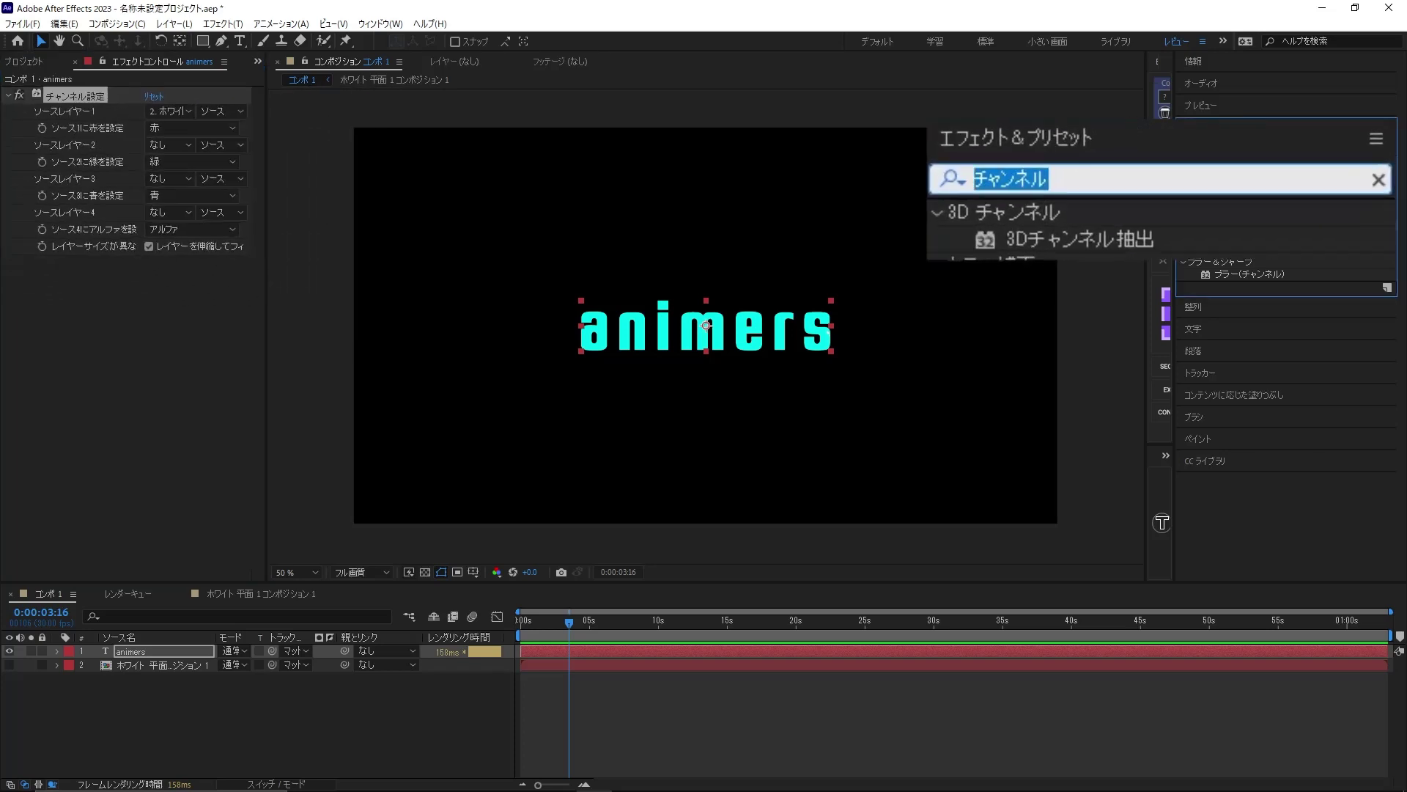
Step: Search 'ball' and apply CC Ball Action to the animers text
key(BackSpace)
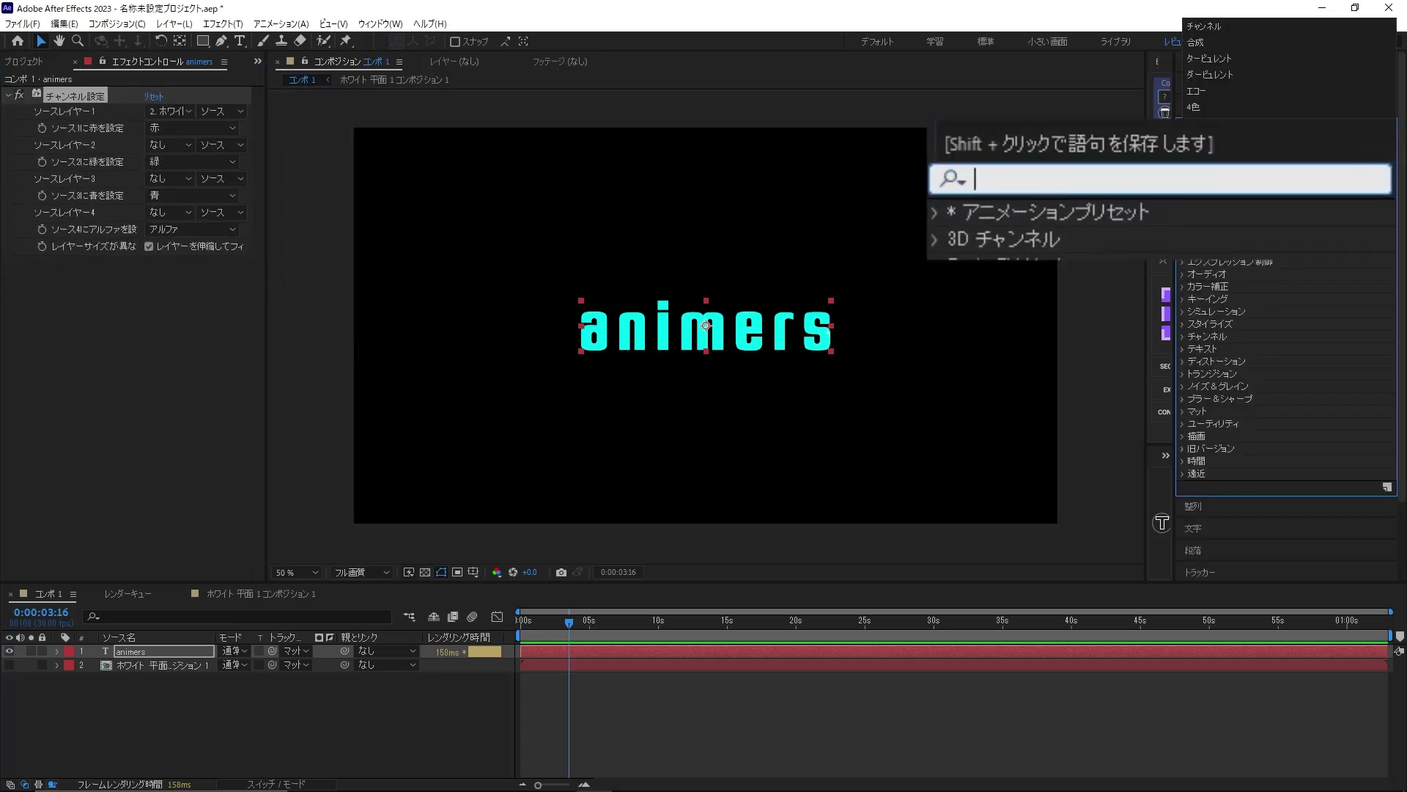
text(b)
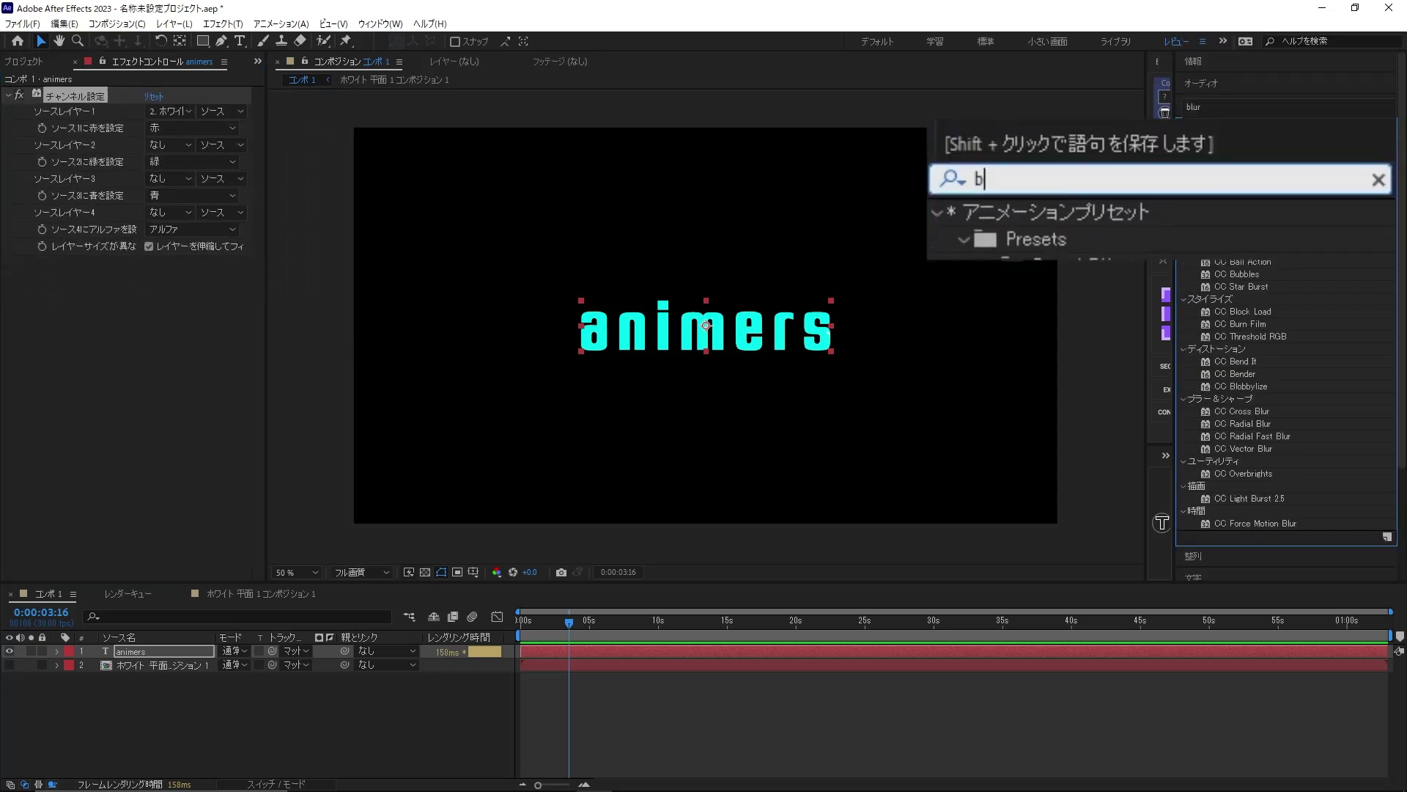
text(all)
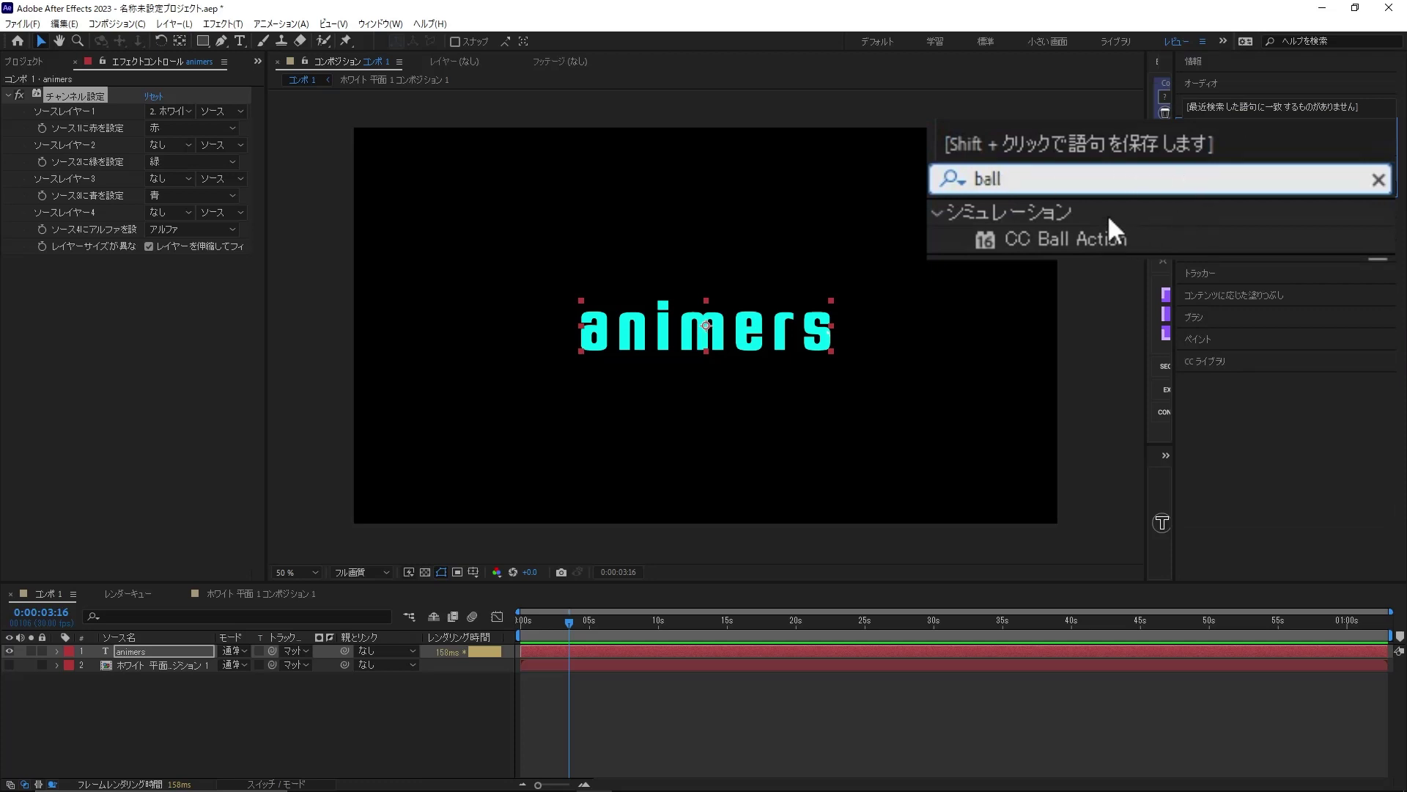
click(1106, 231)
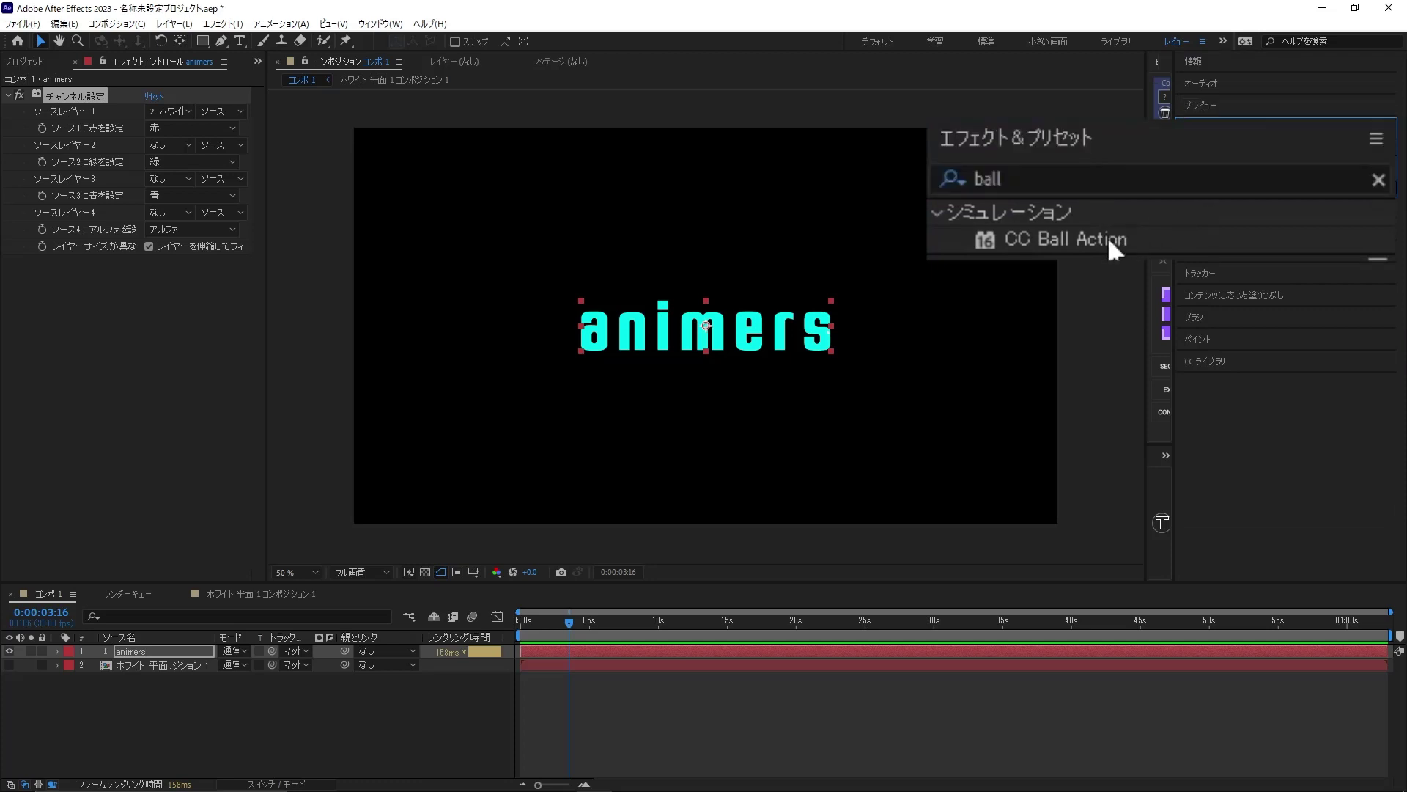
double_click(1107, 236)
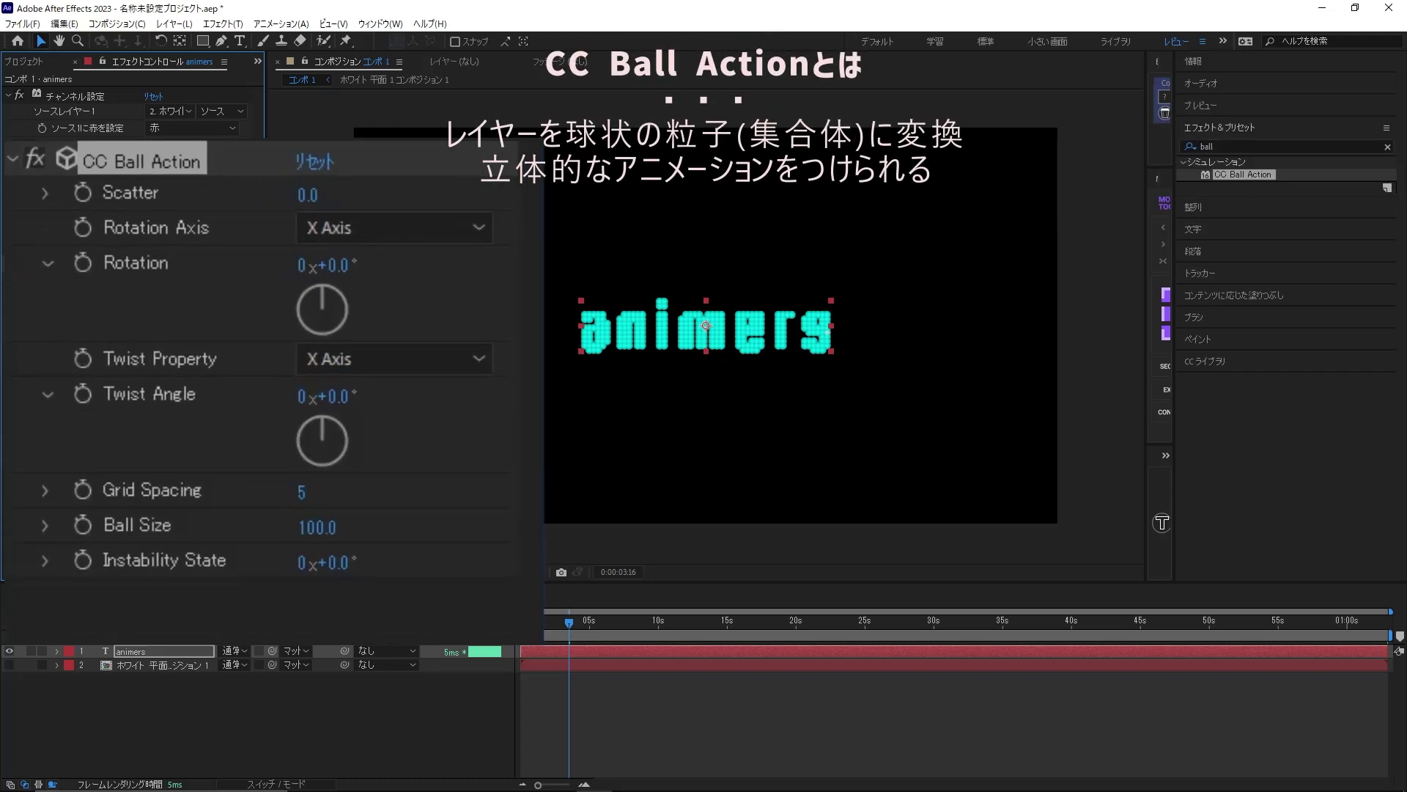
Step: Set CC Ball Action Scatter to 0.1, Twist Property to Red and Twist Angle to -90°
click(308, 195)
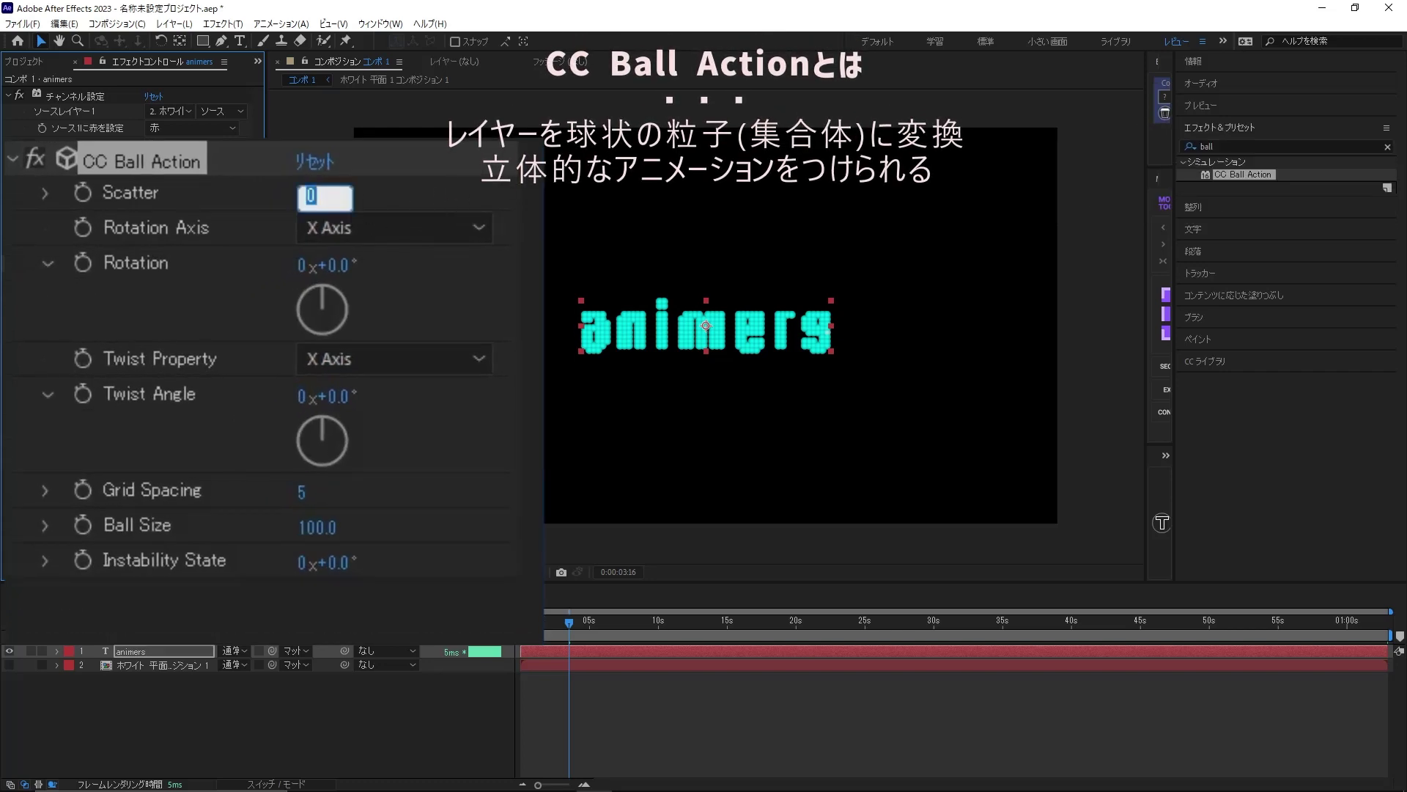
text(0.1)
key(Return)
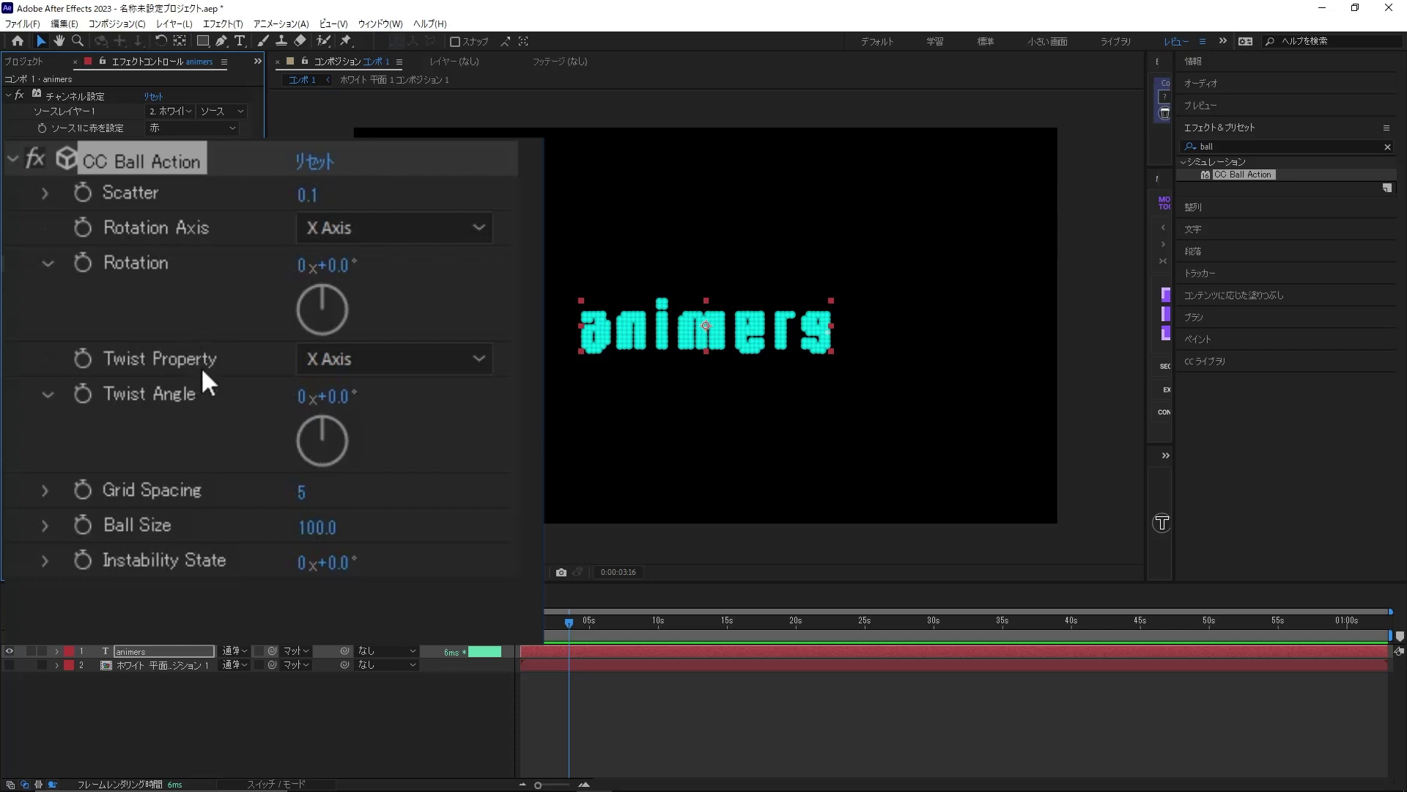
click(388, 365)
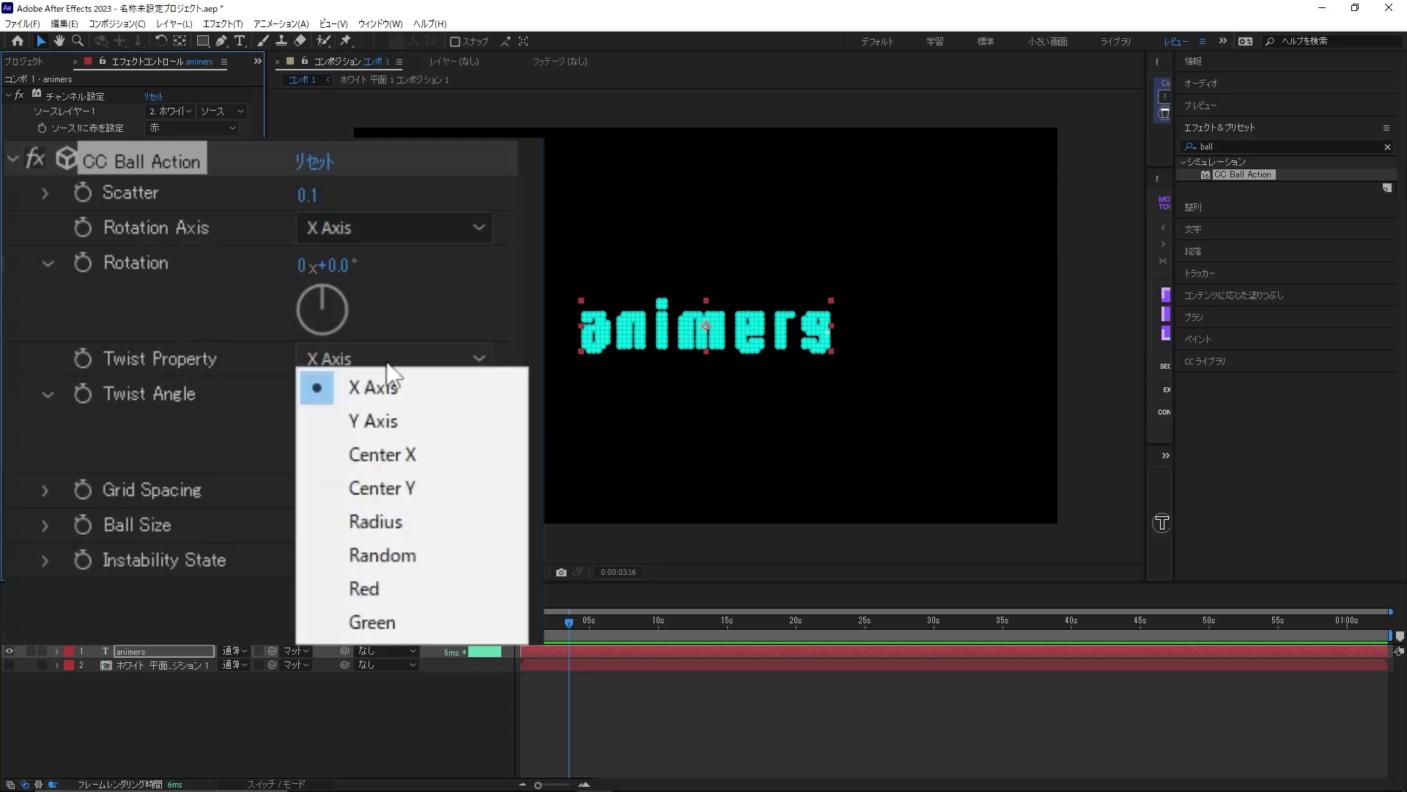
click(400, 588)
click(340, 403)
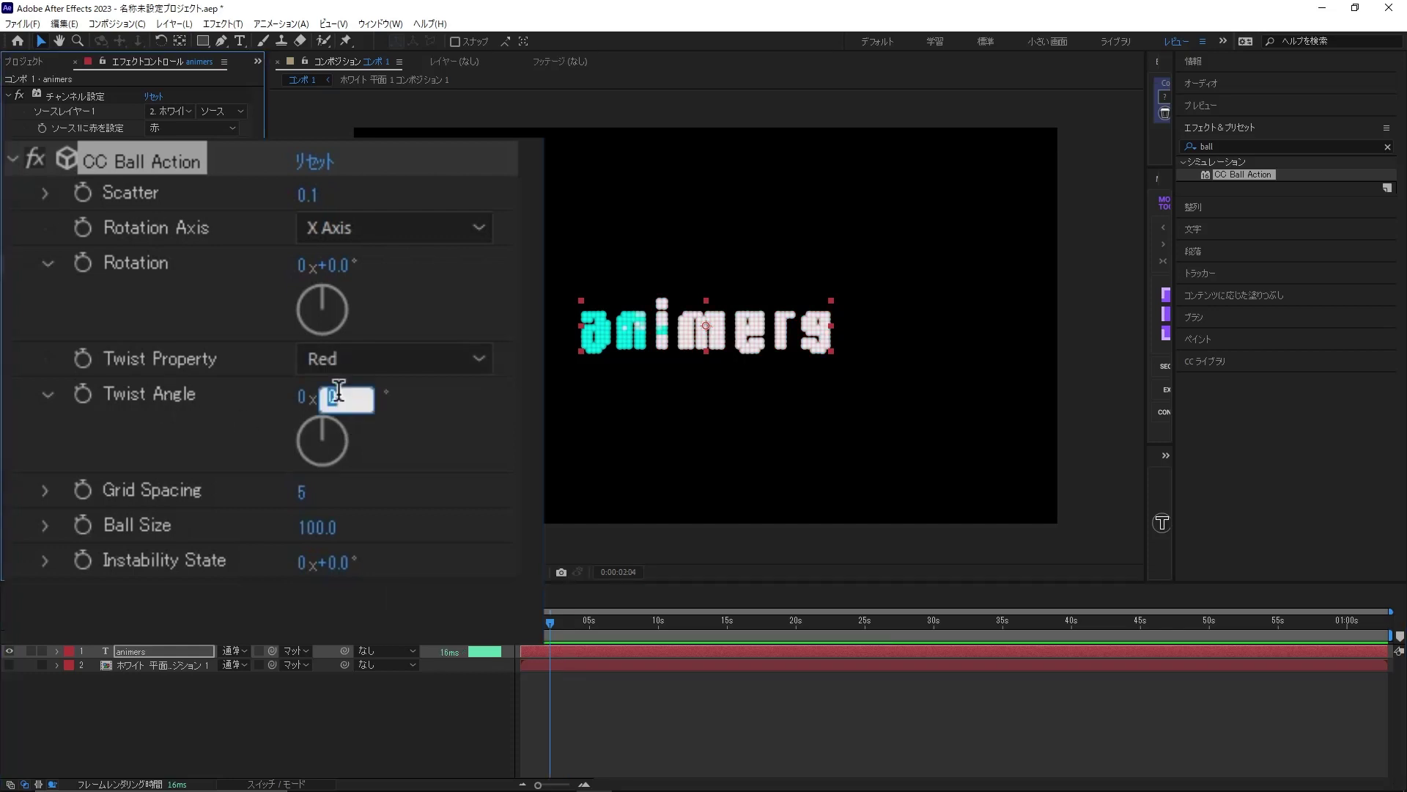
text(-90)
key(Return)
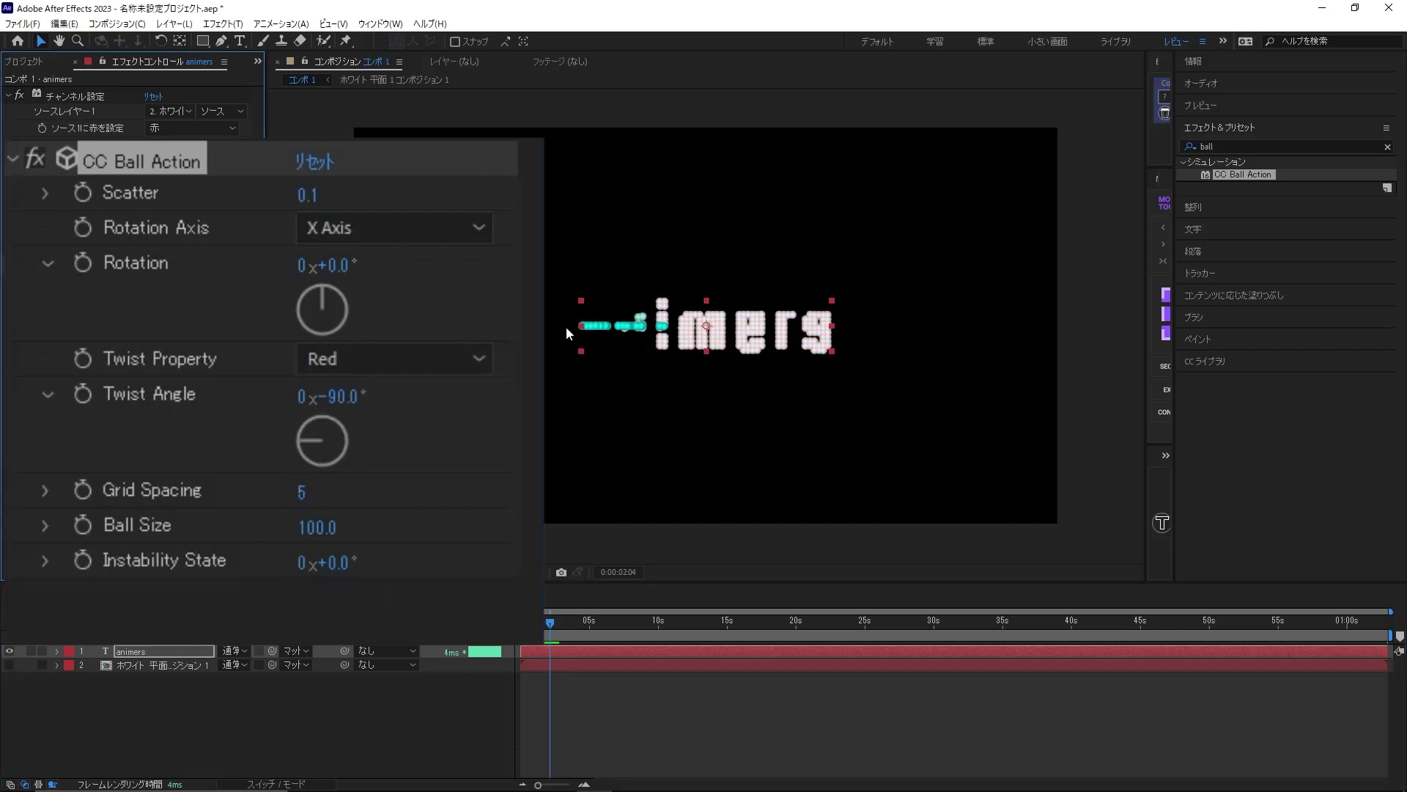
Step: Set Grid Spacing to 0 and Ball Size to 50, then nudge the text slightly down-right
scroll(650, 329, up, 3)
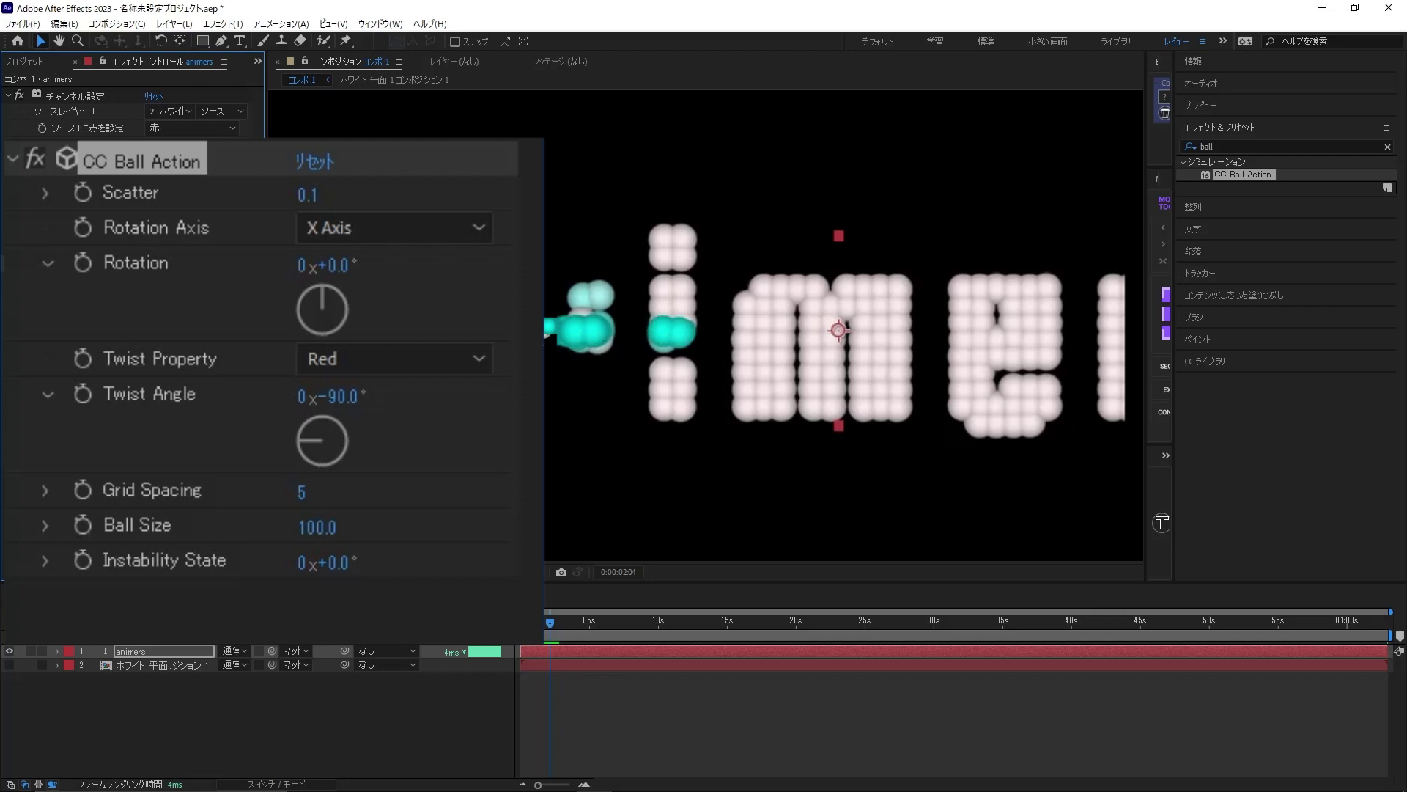
drag(551, 628, 555, 627)
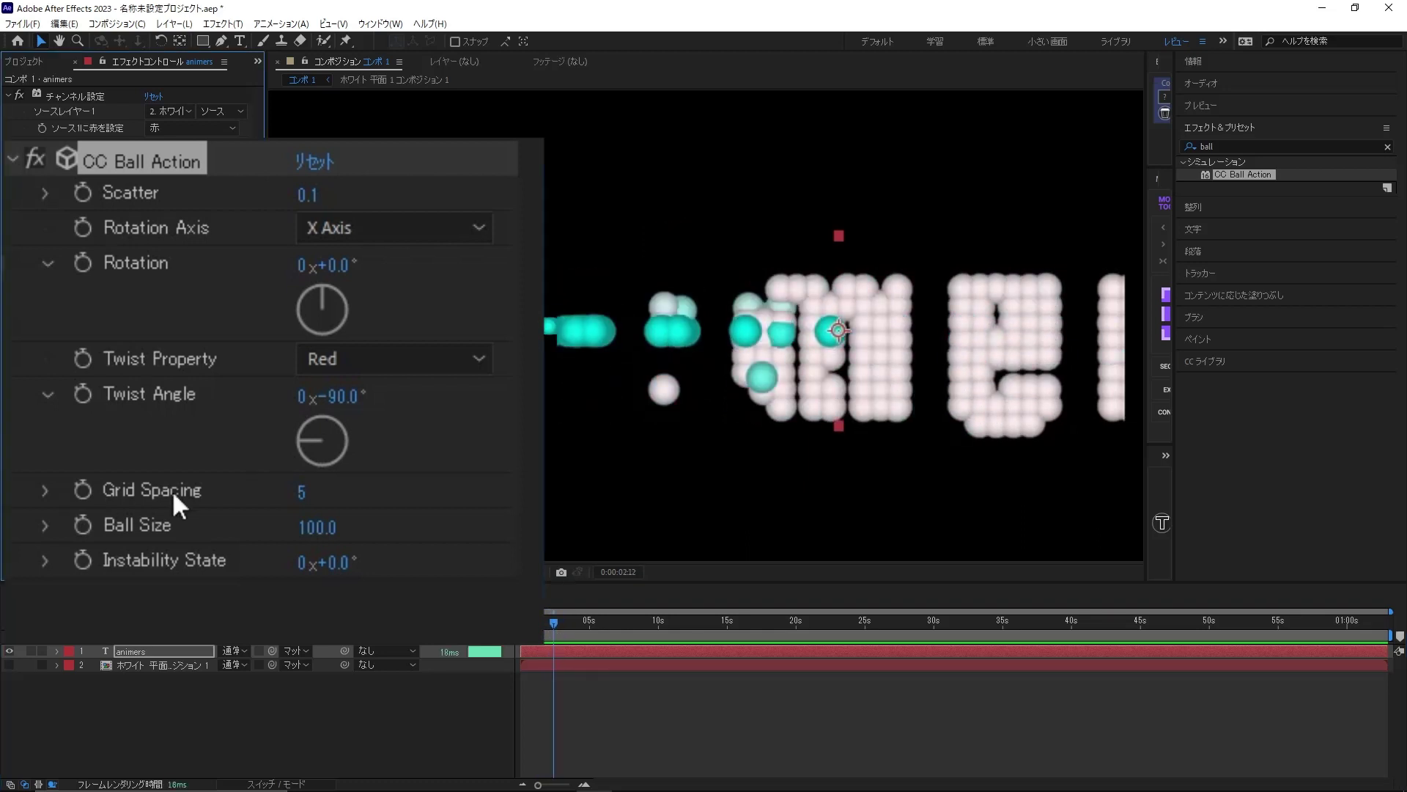
click(304, 499)
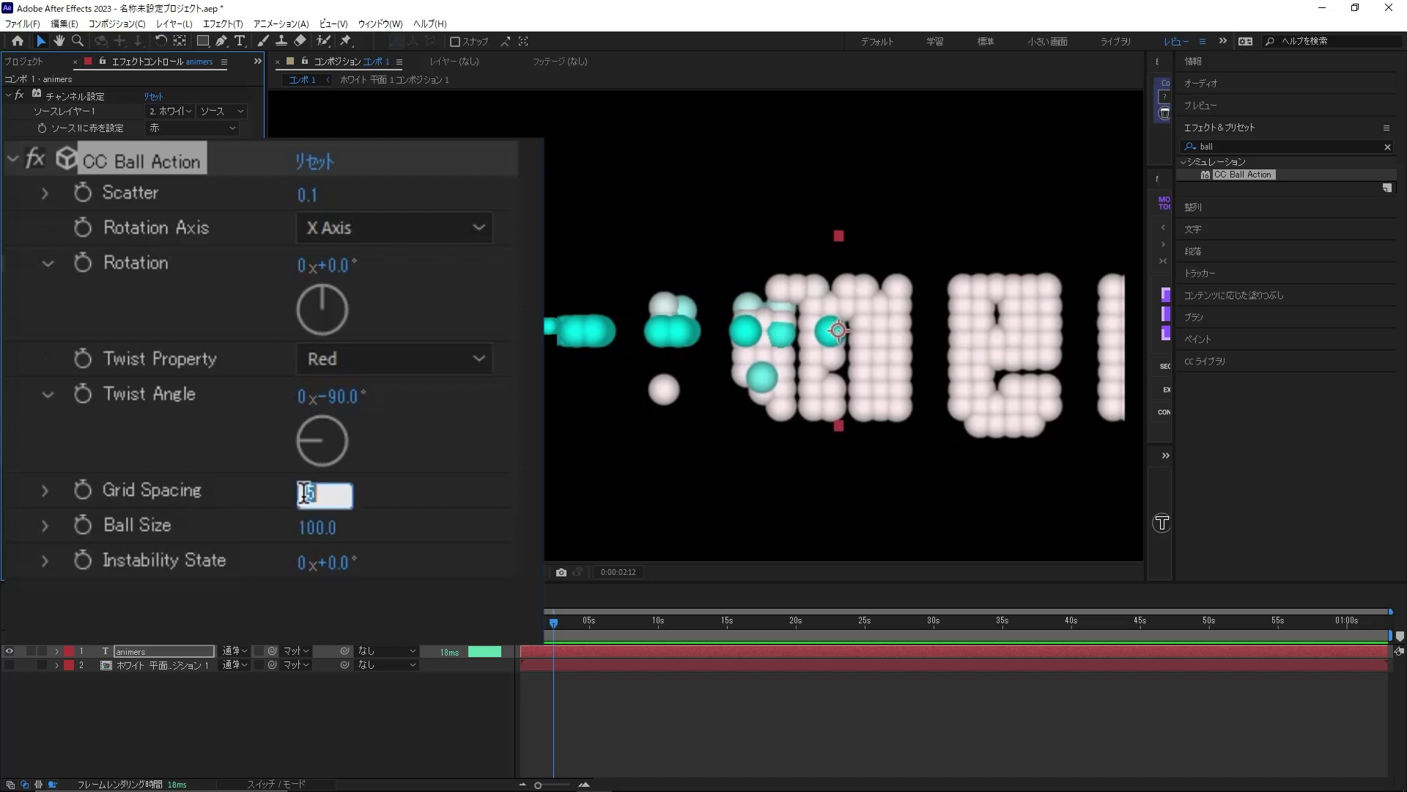
text(0)
key(Return)
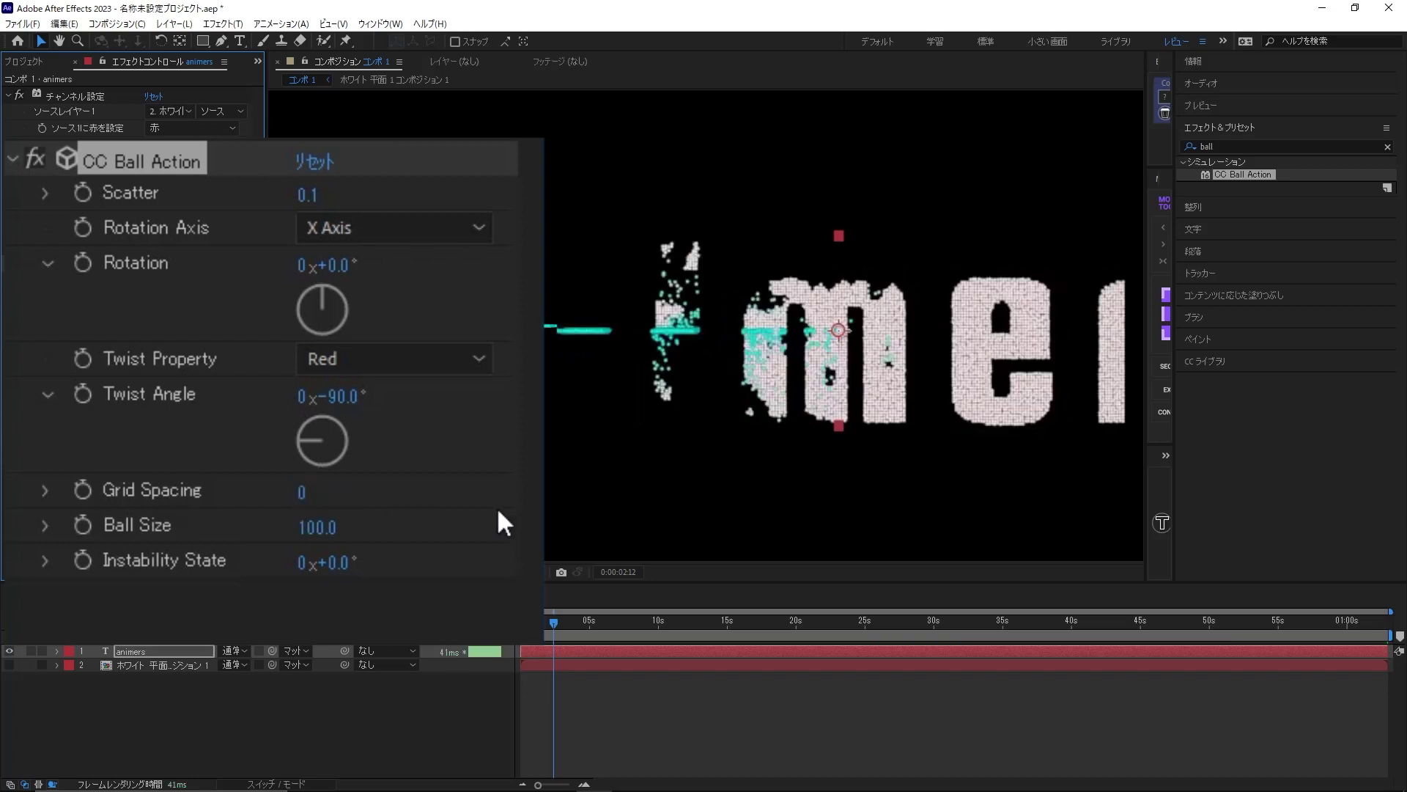
click(327, 527)
text(50)
key(Return)
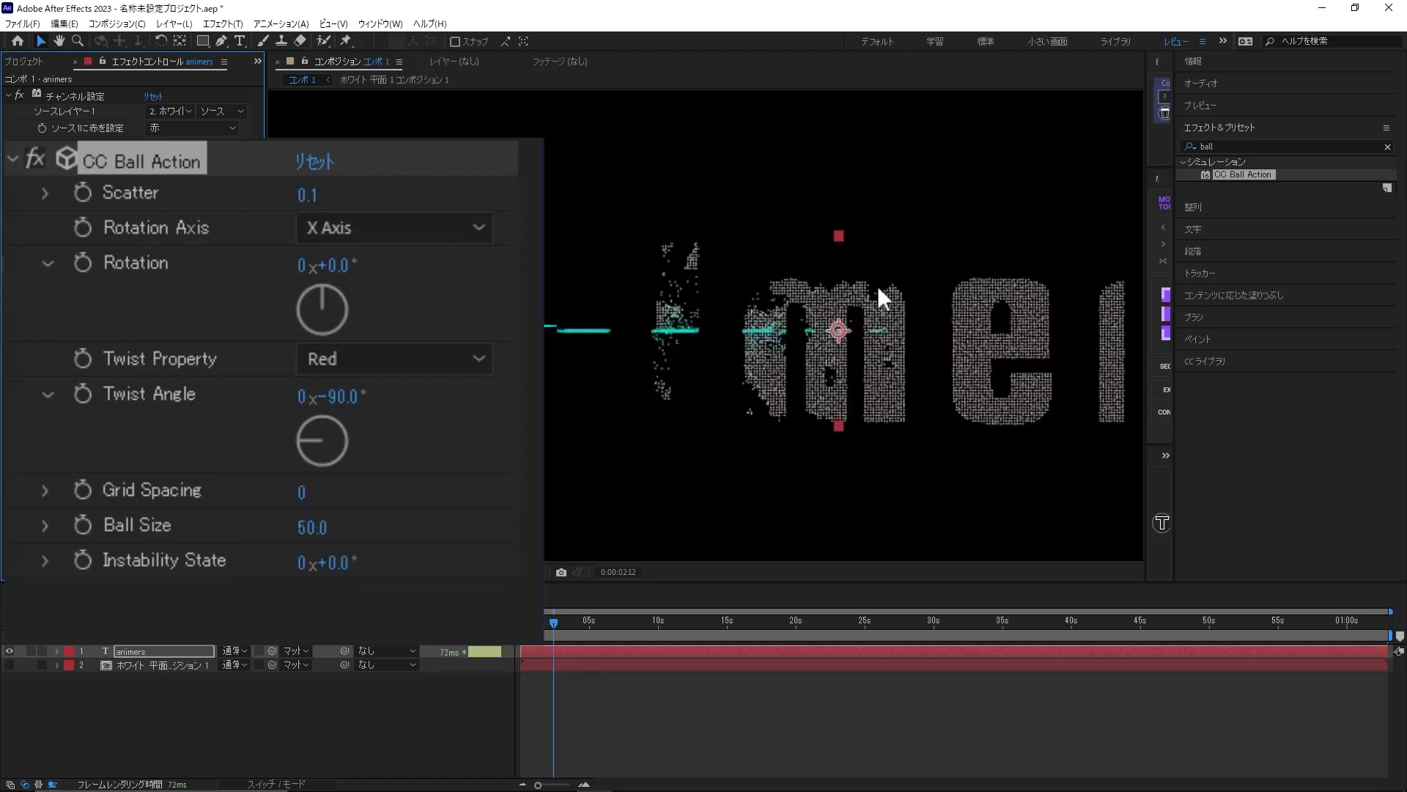
drag(877, 284, 881, 287)
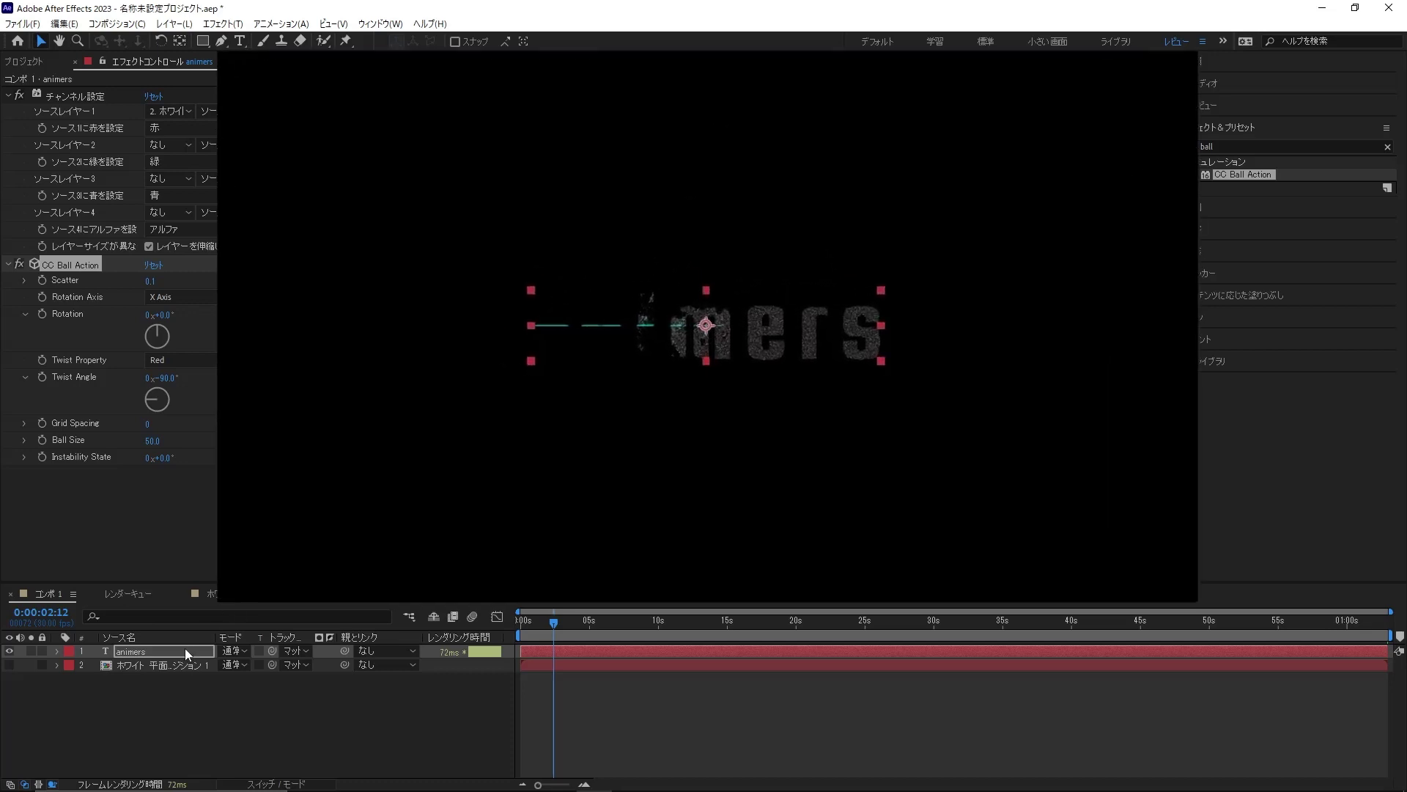
Step: Drag the animers text higher in the frame and scrub from the start to preview the dissolve
click(185, 648)
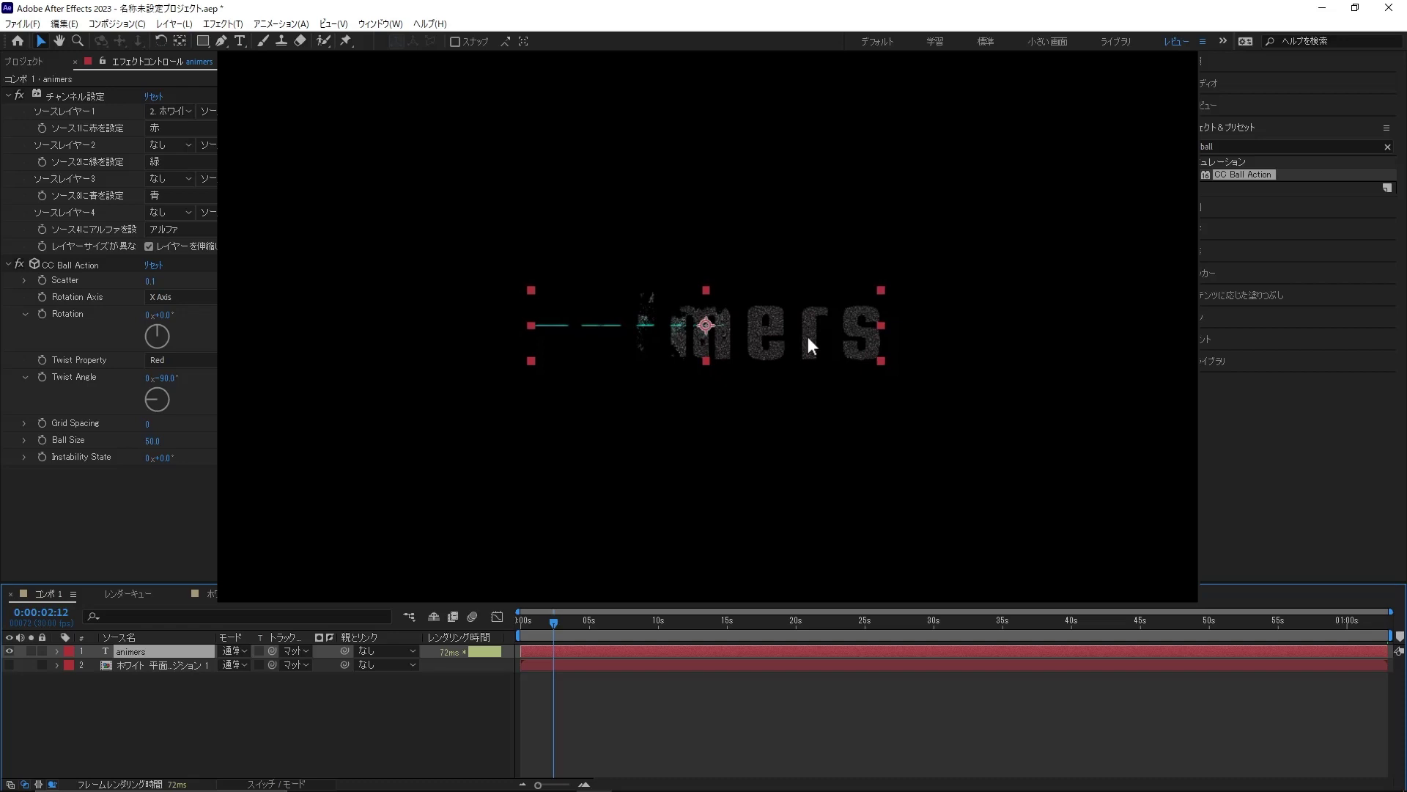
drag(820, 328, 829, 162)
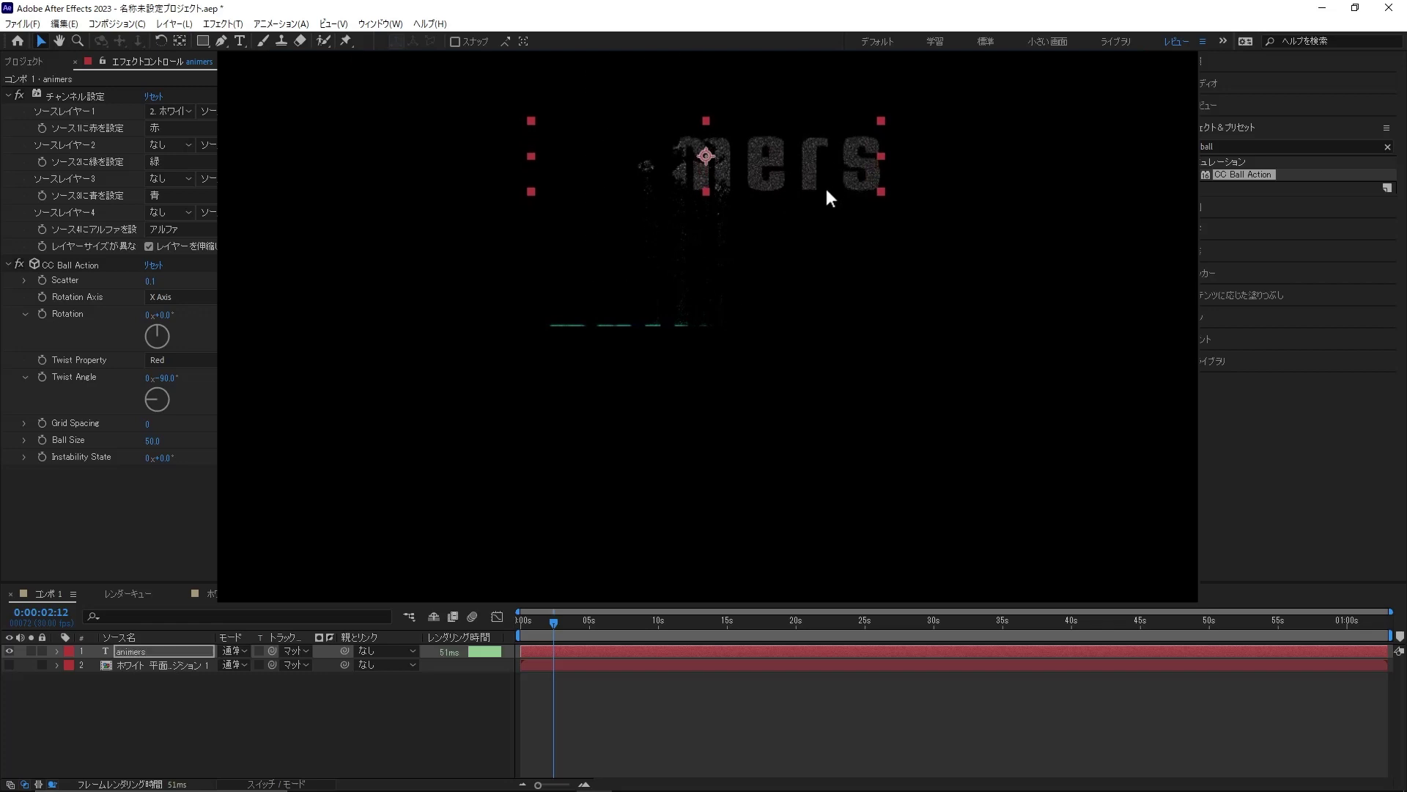
scroll(825, 192, up, 2)
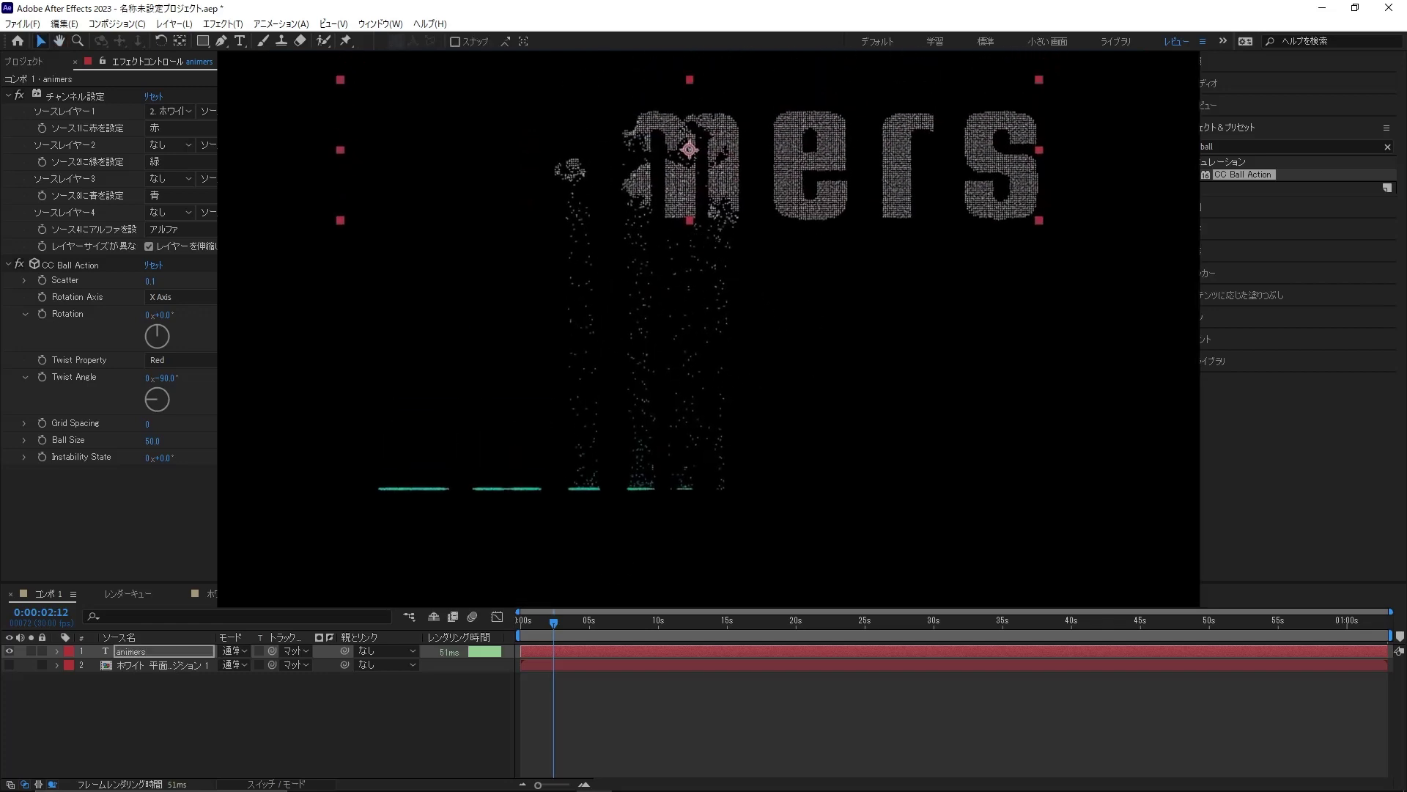
key(Home)
click(620, 729)
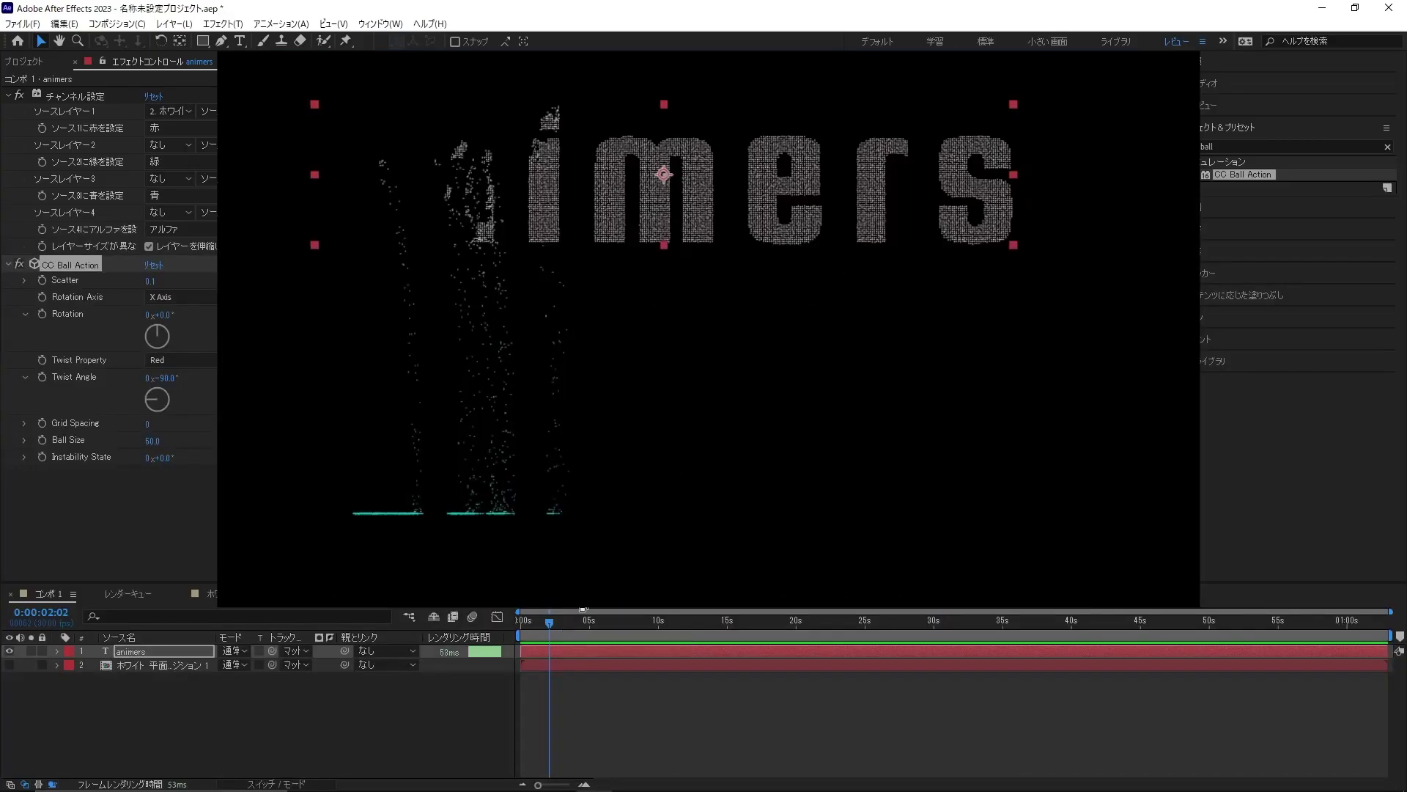
drag(549, 622, 554, 628)
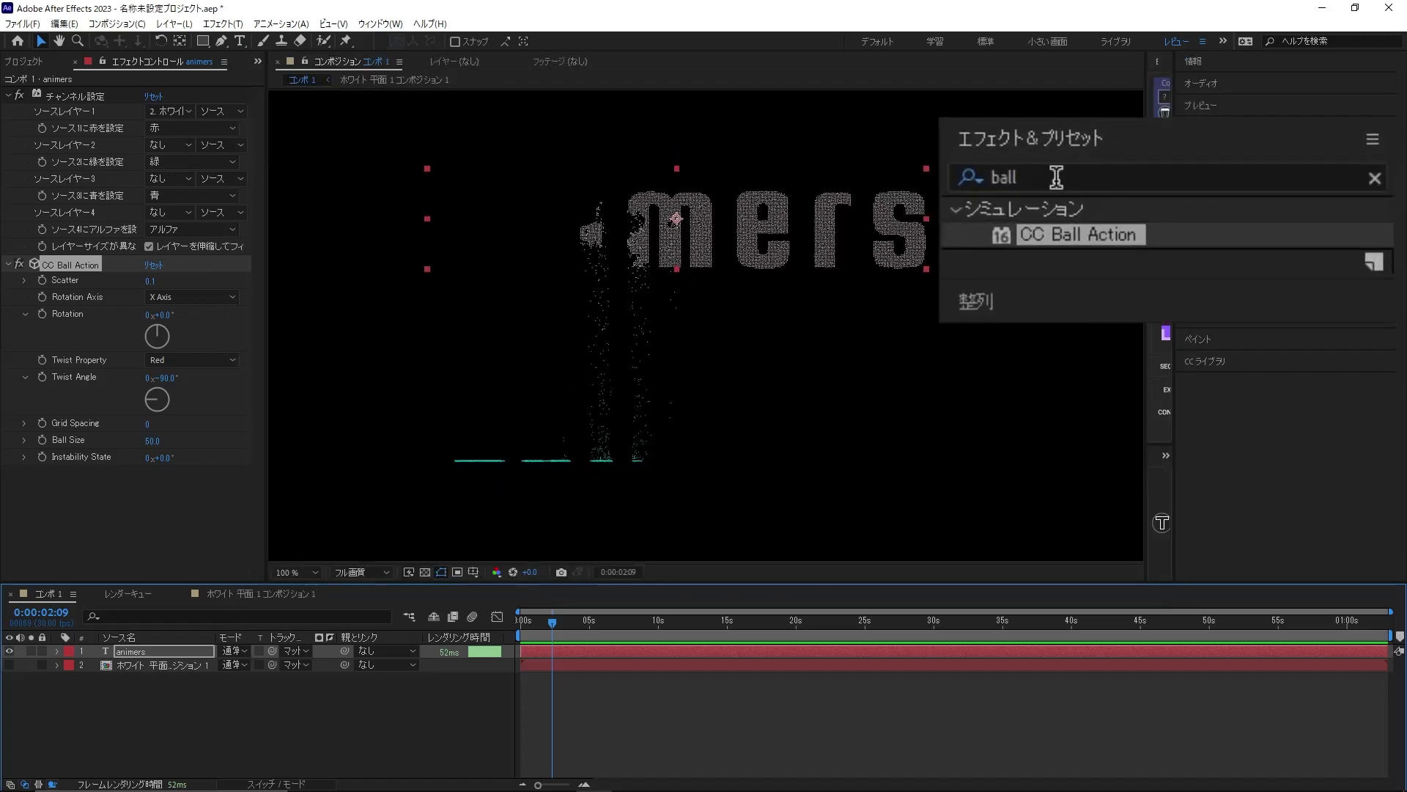
Step: Search for コンバイナー and apply チャンネルコンバイナー to the animers text
click(1057, 177)
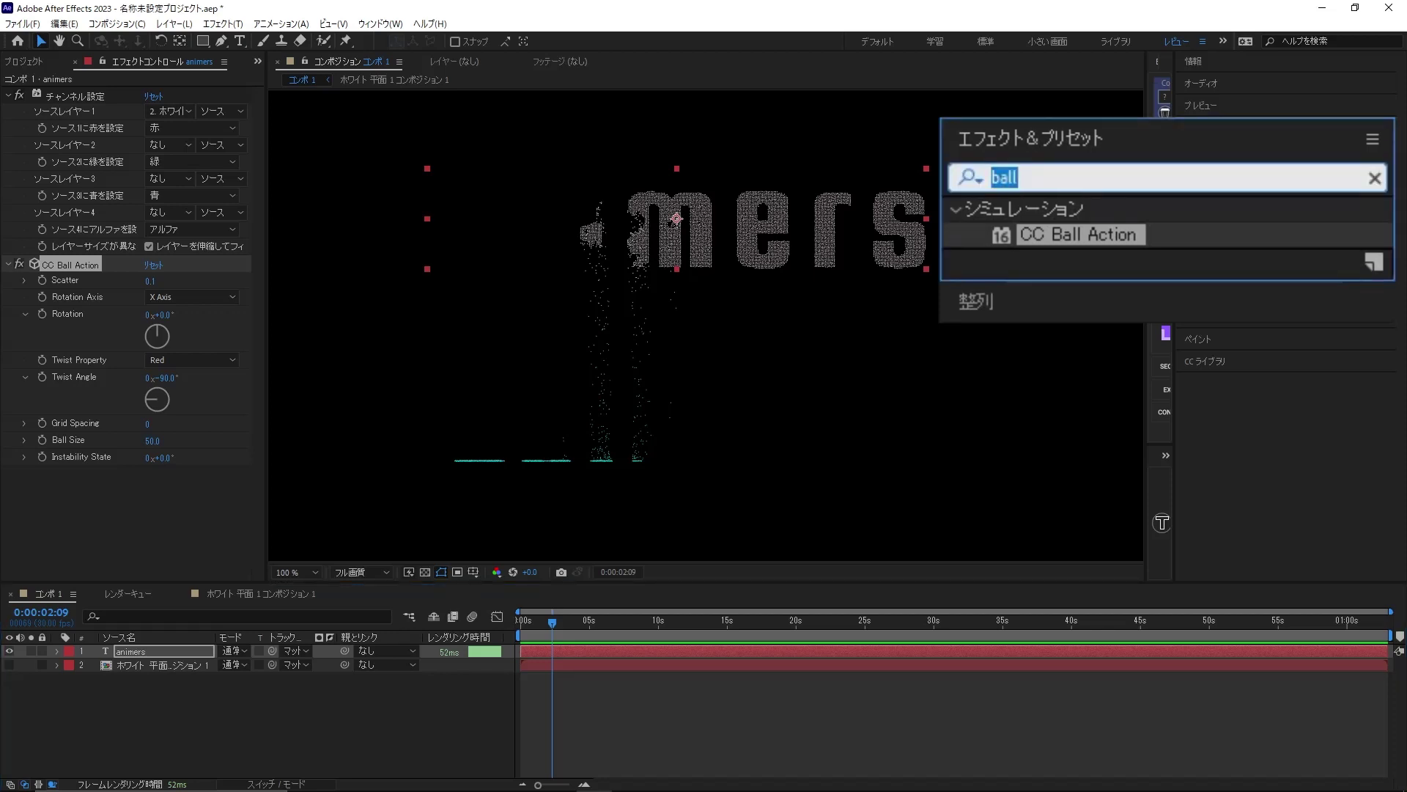
text(コンバイナー)
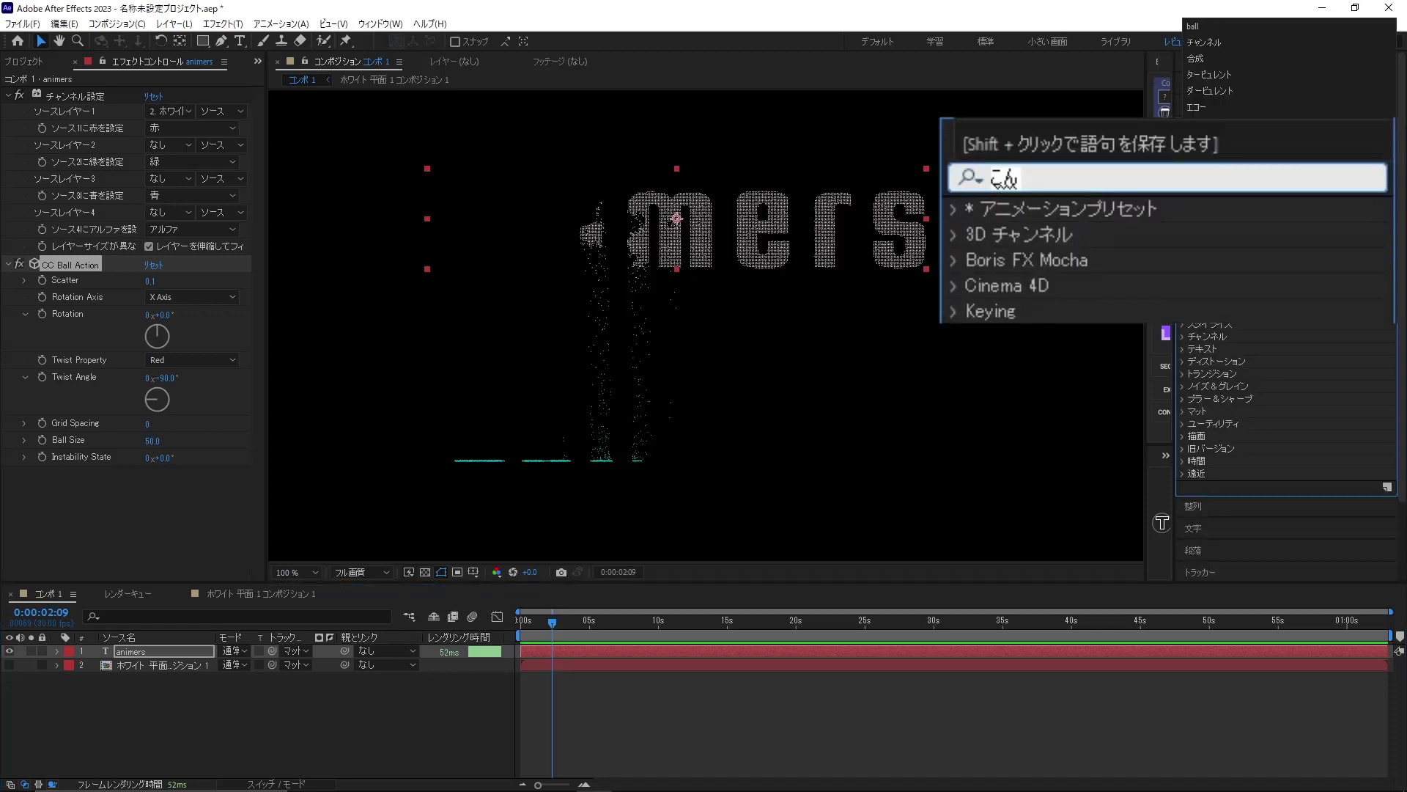
key(Return)
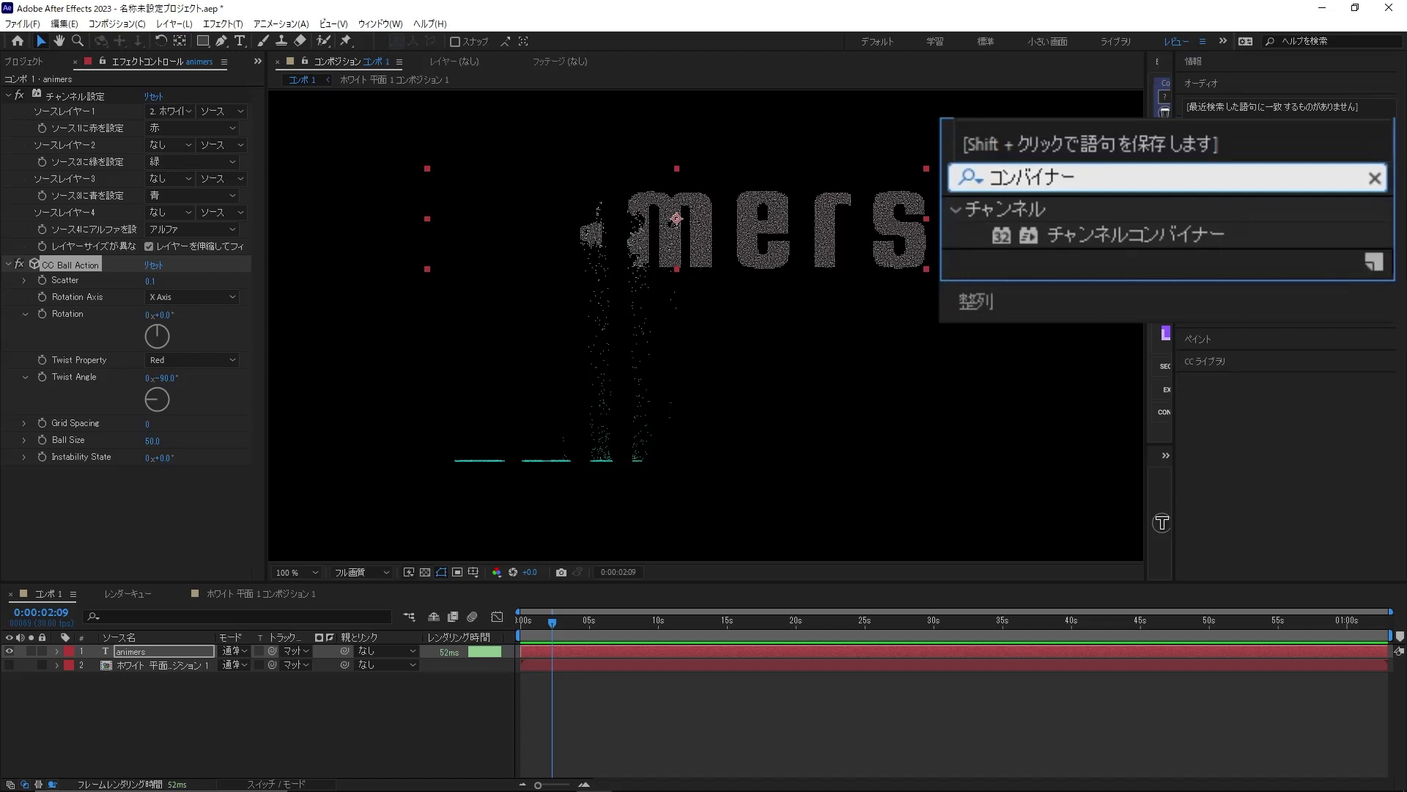
click(1103, 233)
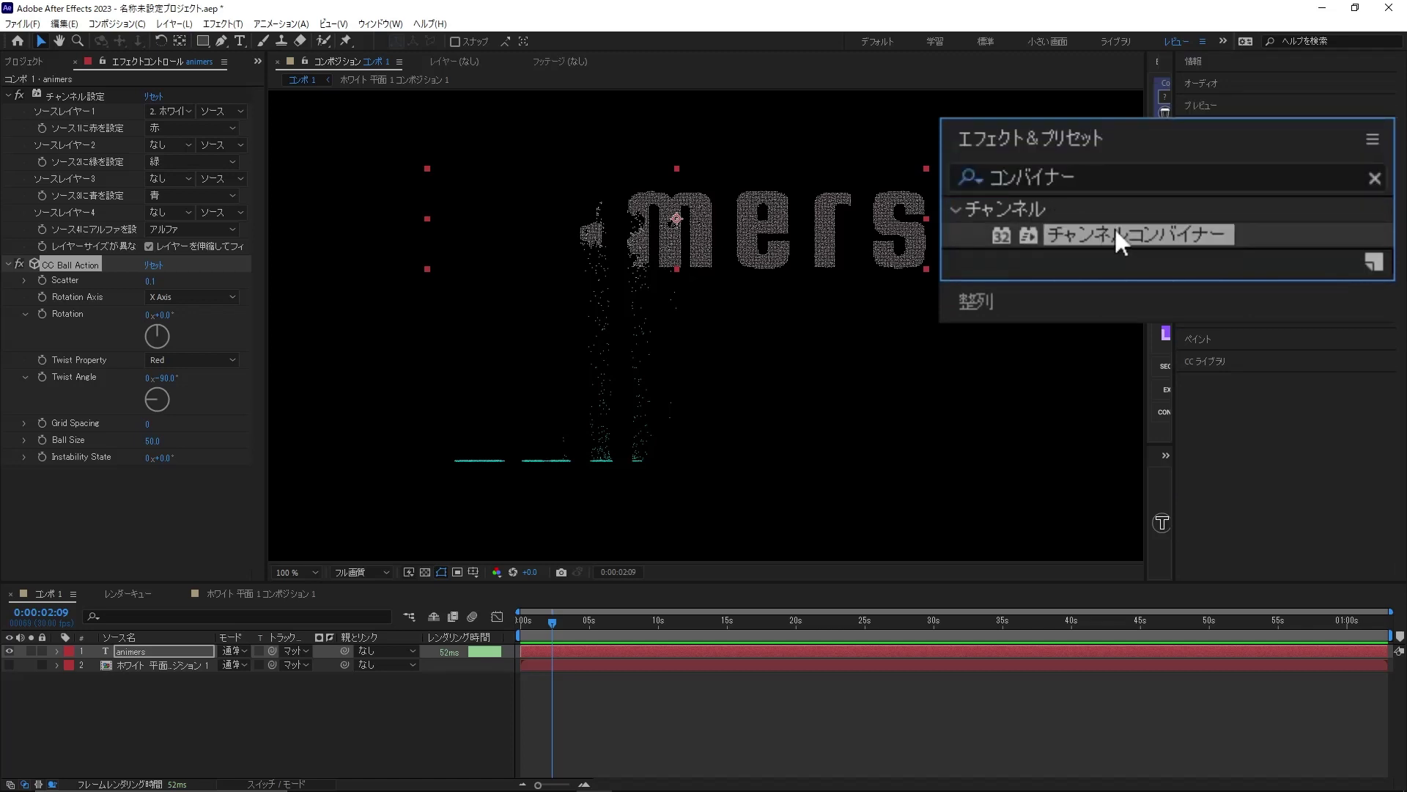
double_click(1114, 226)
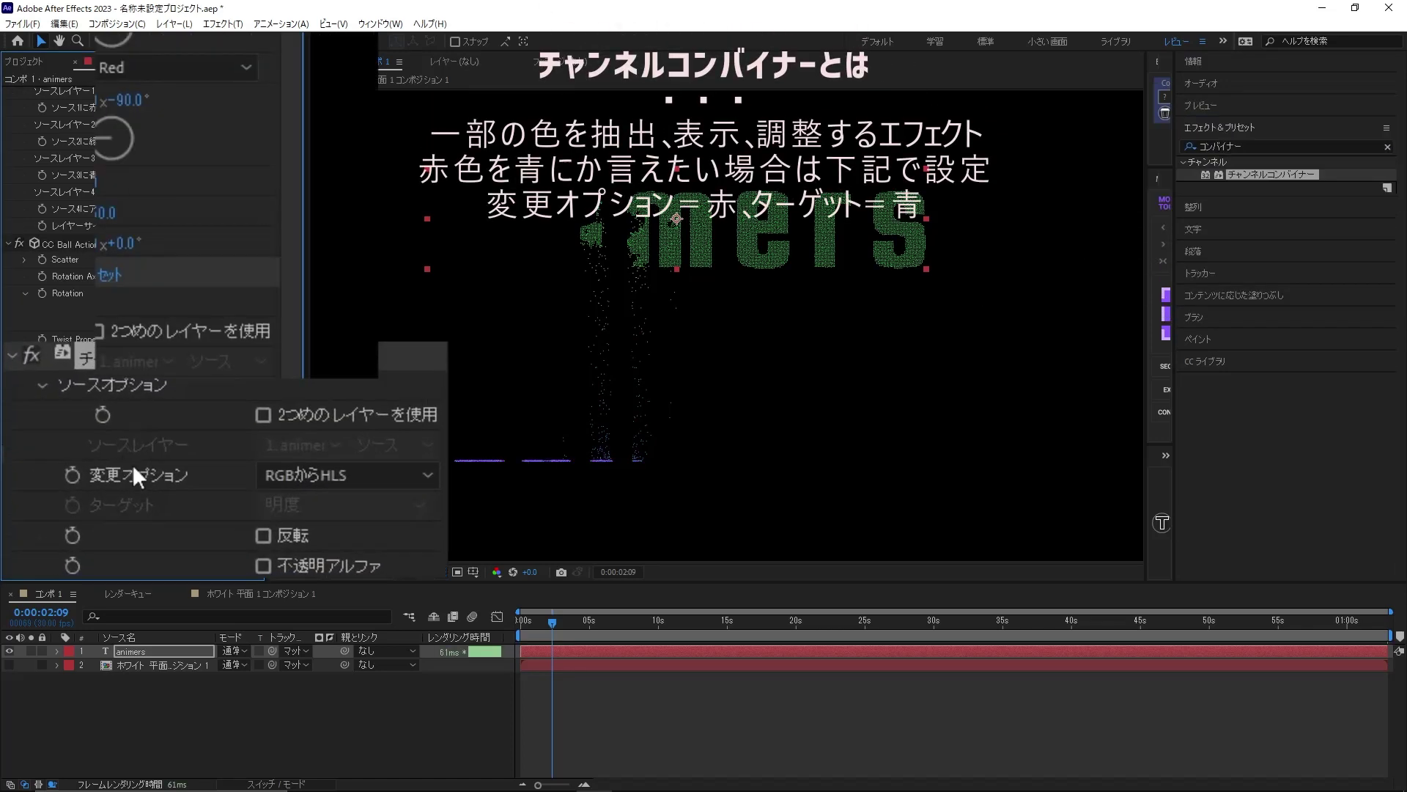
Step: Set the channel combiner to convert from 赤 (Red) to アルファ (Alpha)
click(299, 475)
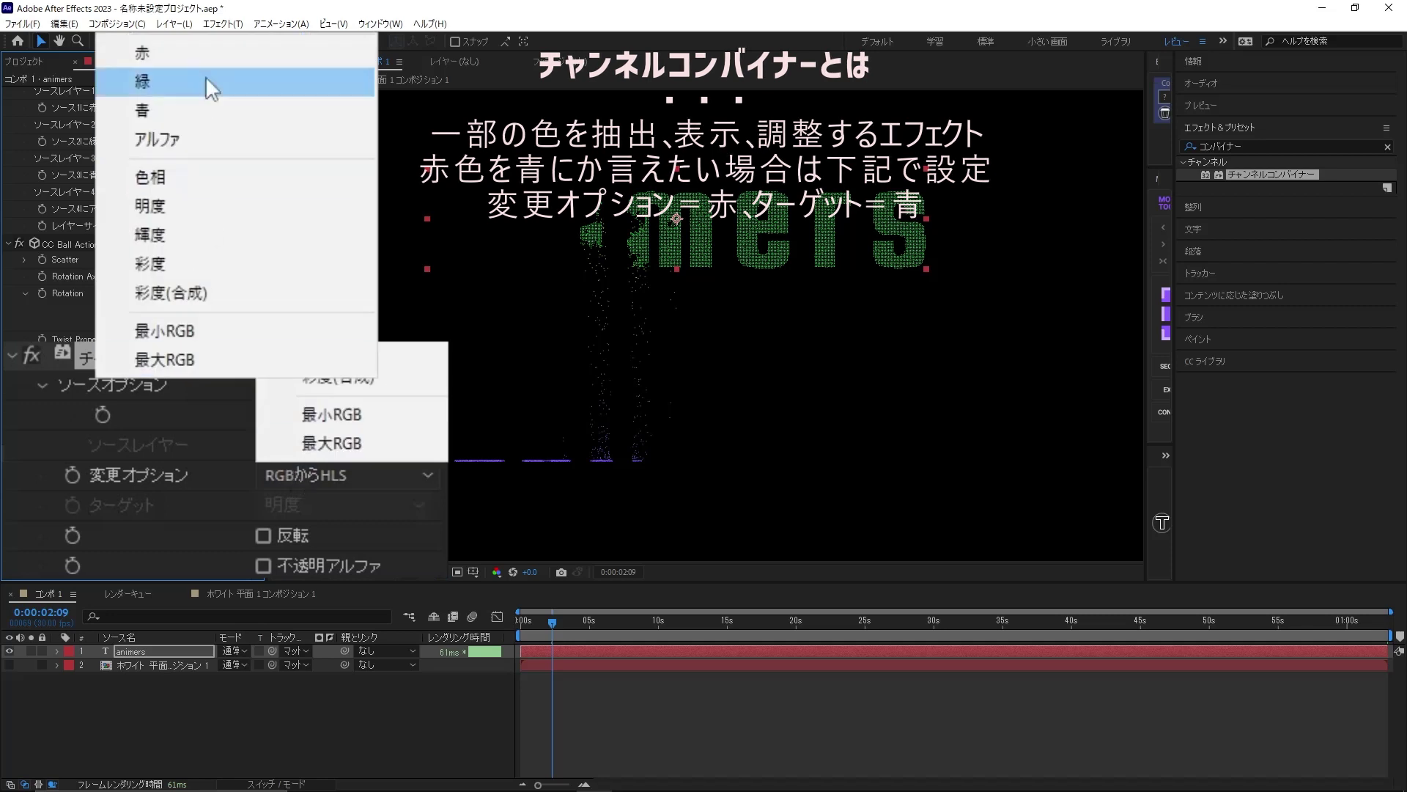
click(204, 53)
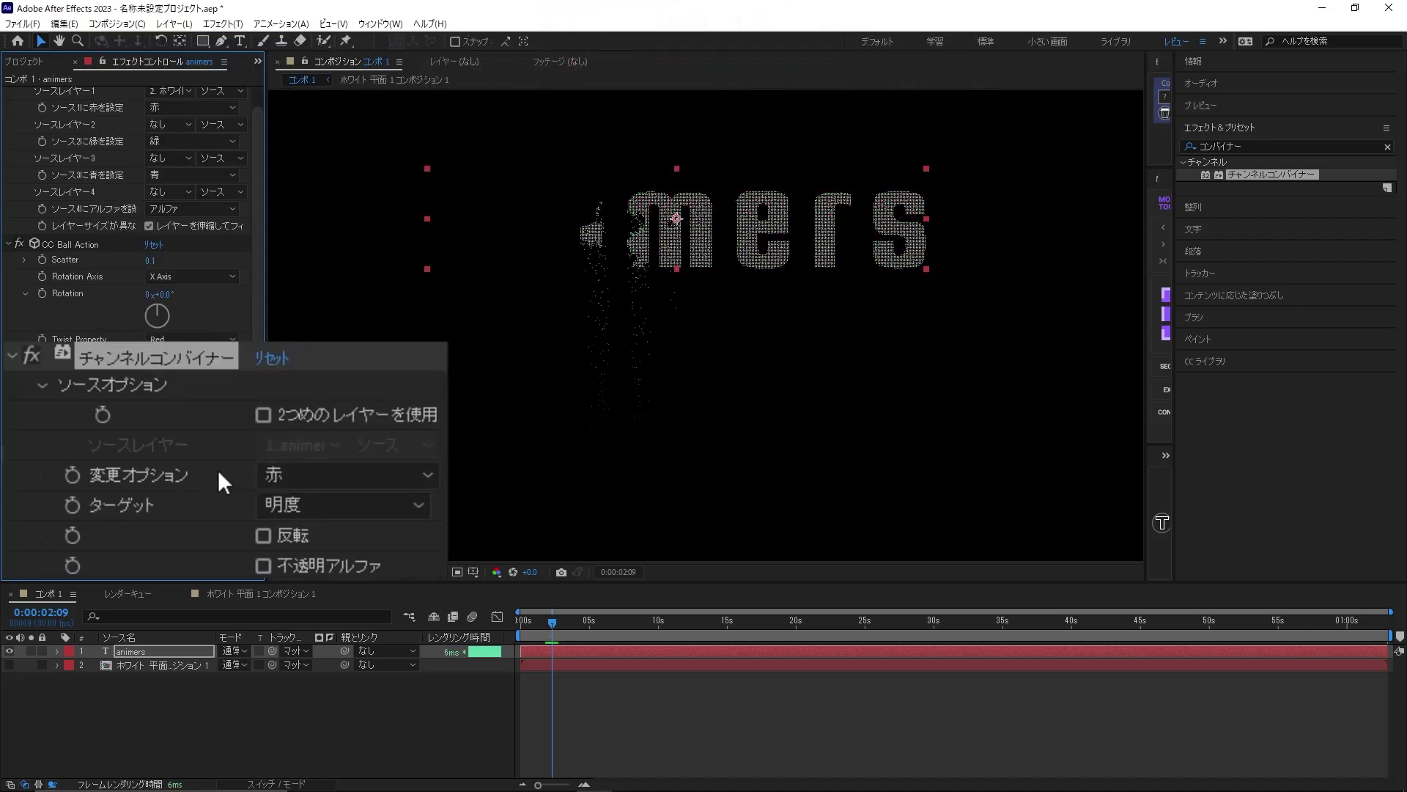
click(316, 504)
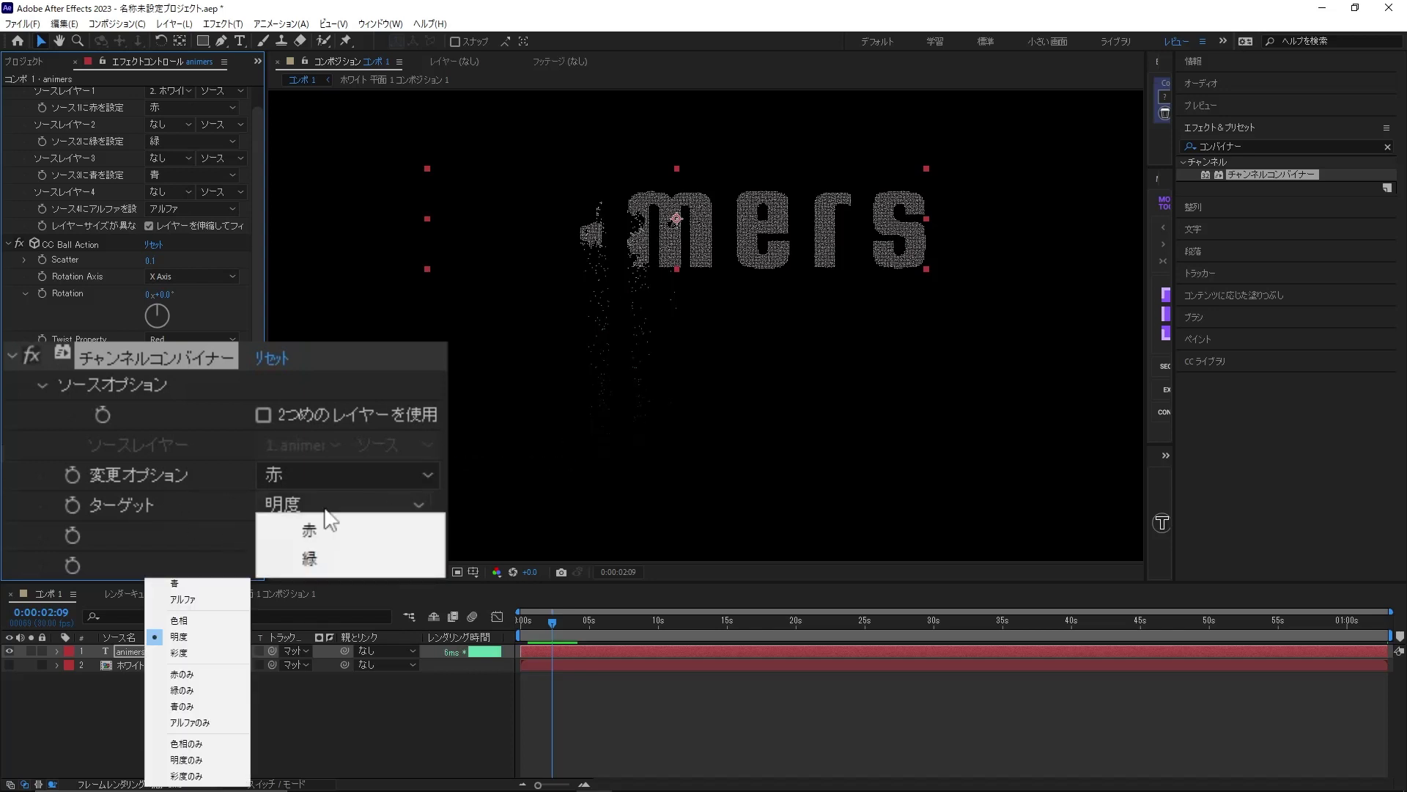
click(204, 601)
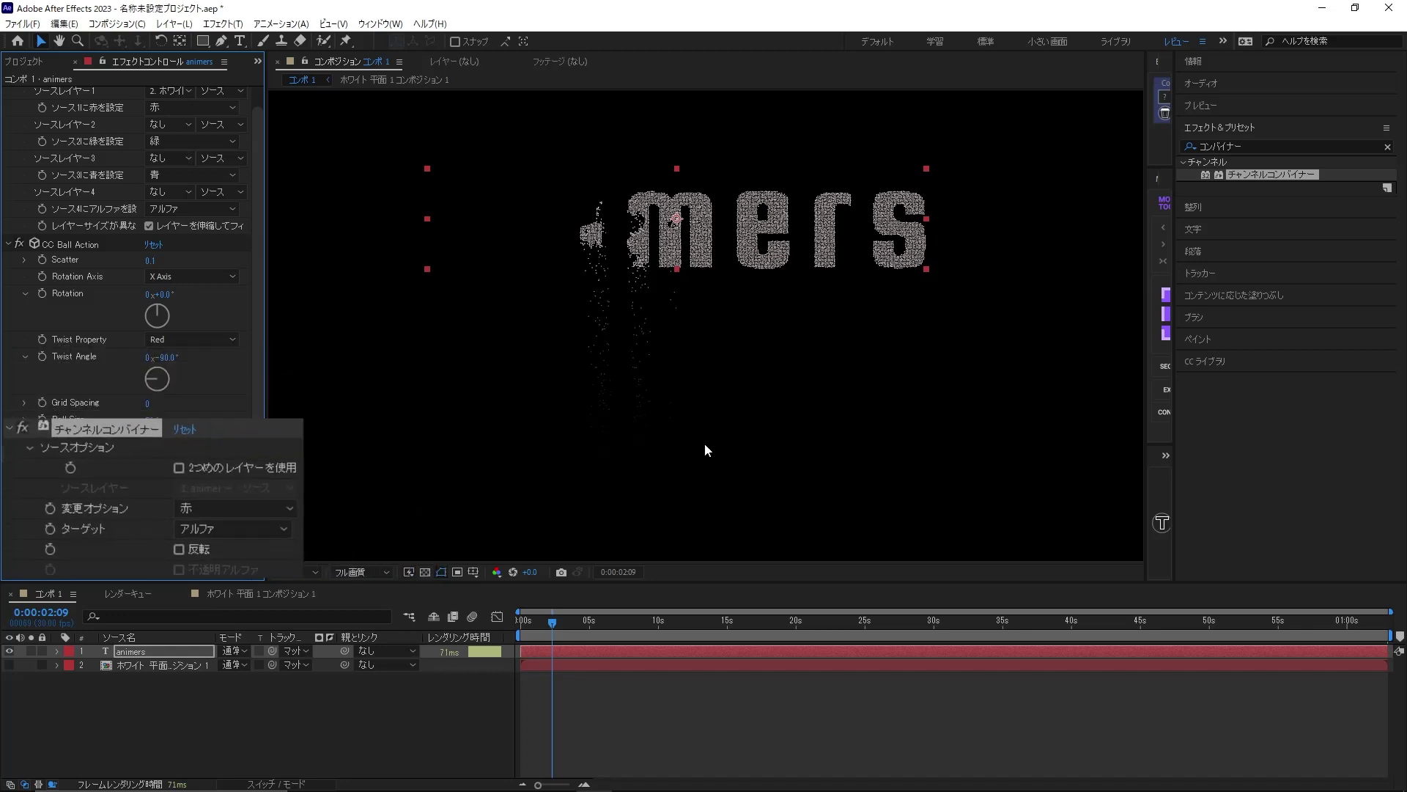
click(1246, 146)
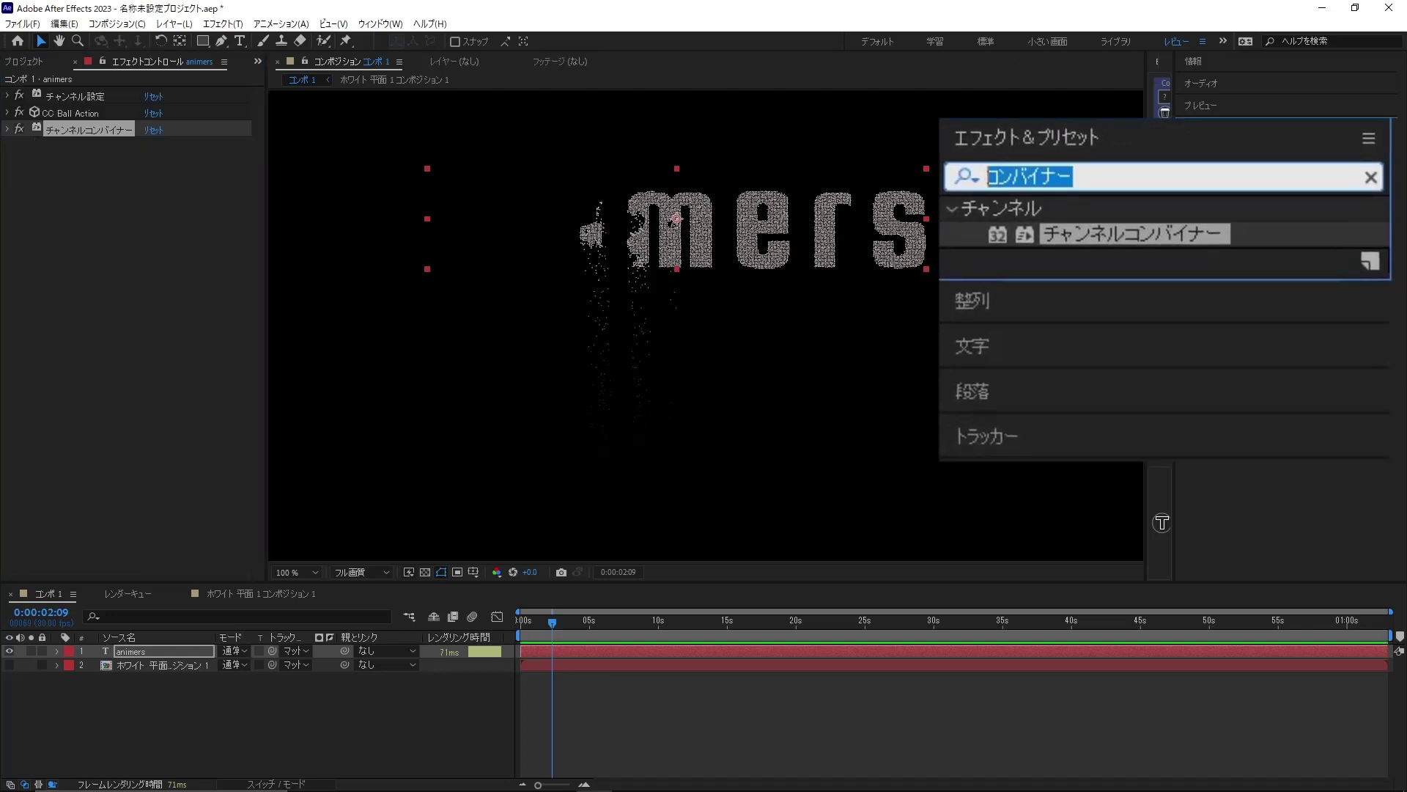
Step: Apply フラクタルノイズ to animers with Contrast 50 and Brightness 20, then collapse it
text(ノイズ)
key(Return)
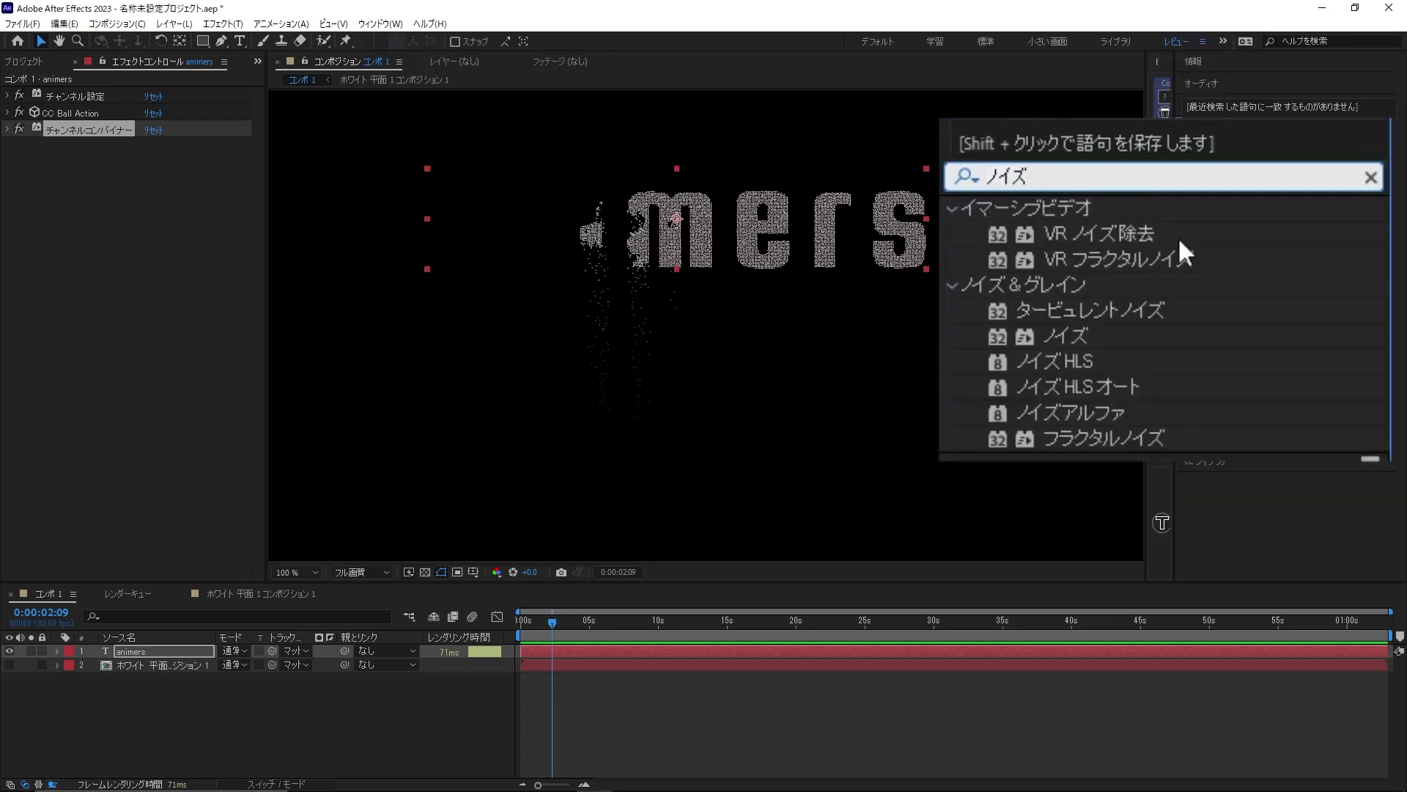
click(1084, 436)
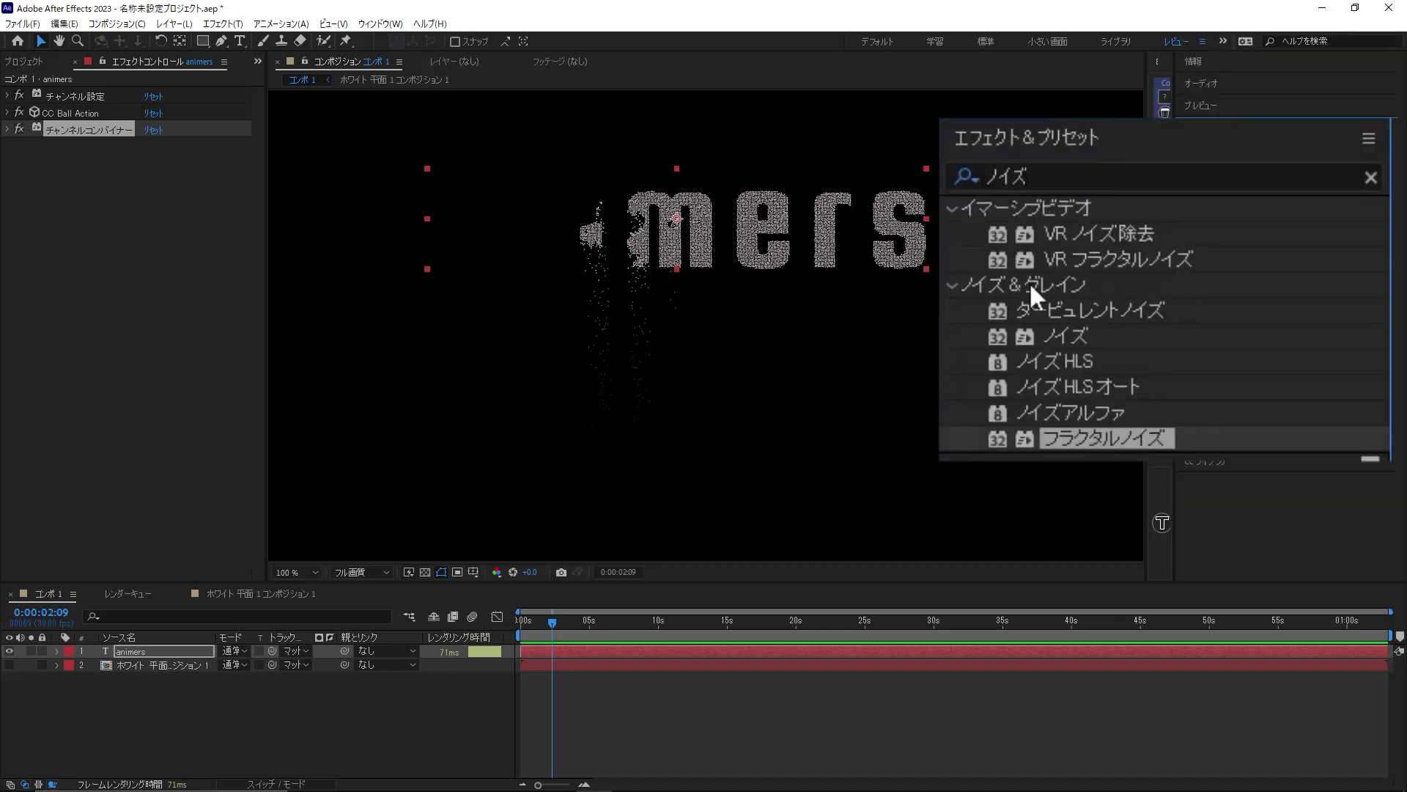
double_click(1102, 438)
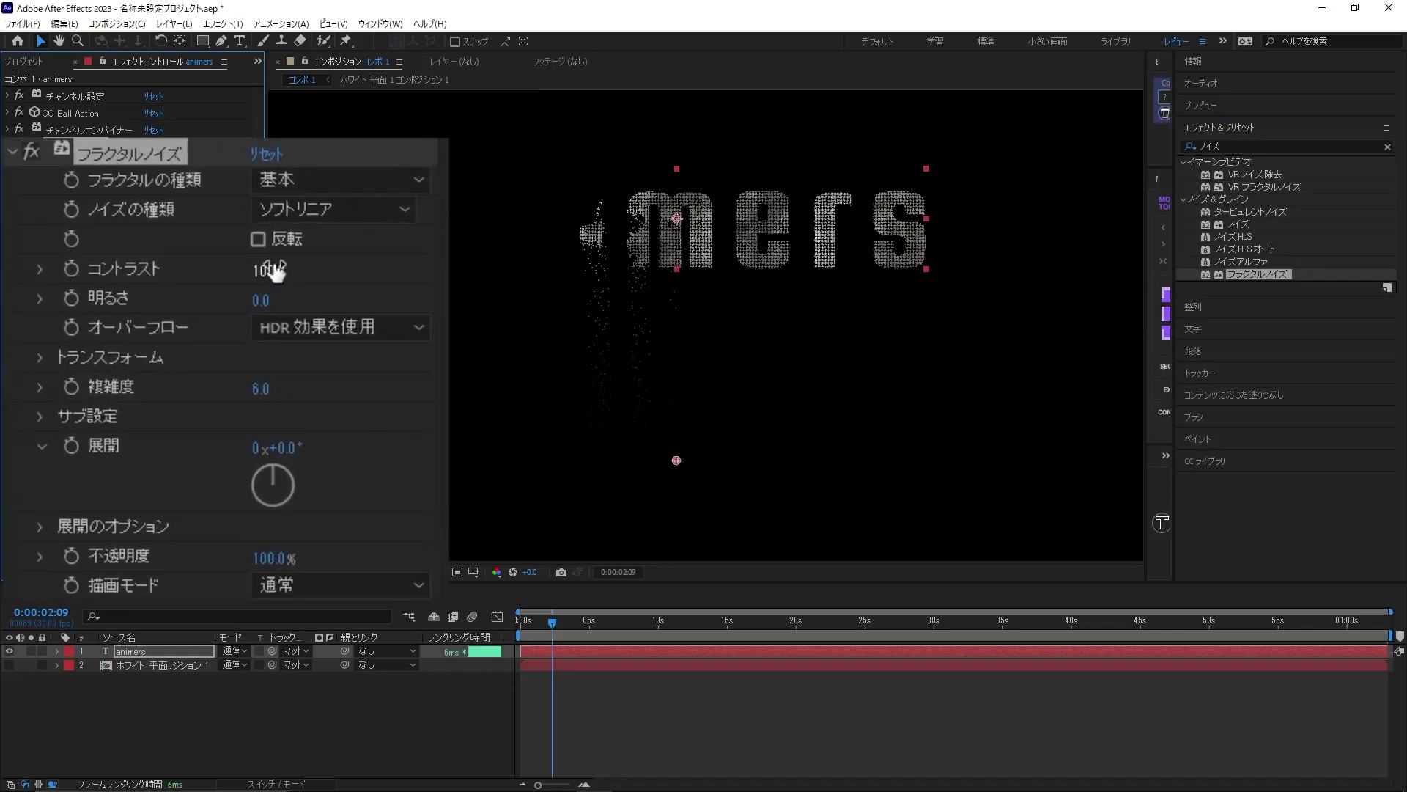
click(271, 271)
text(50)
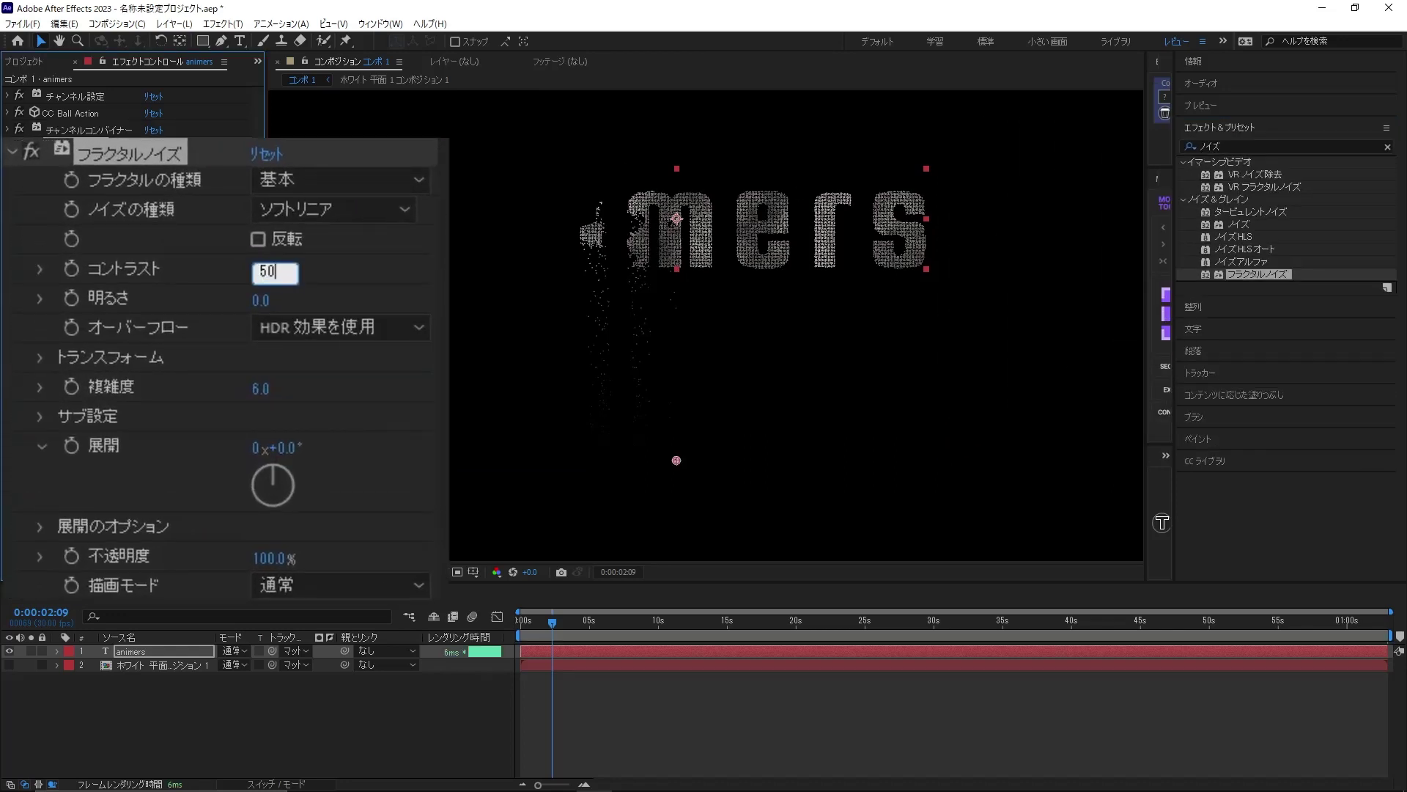
click(256, 304)
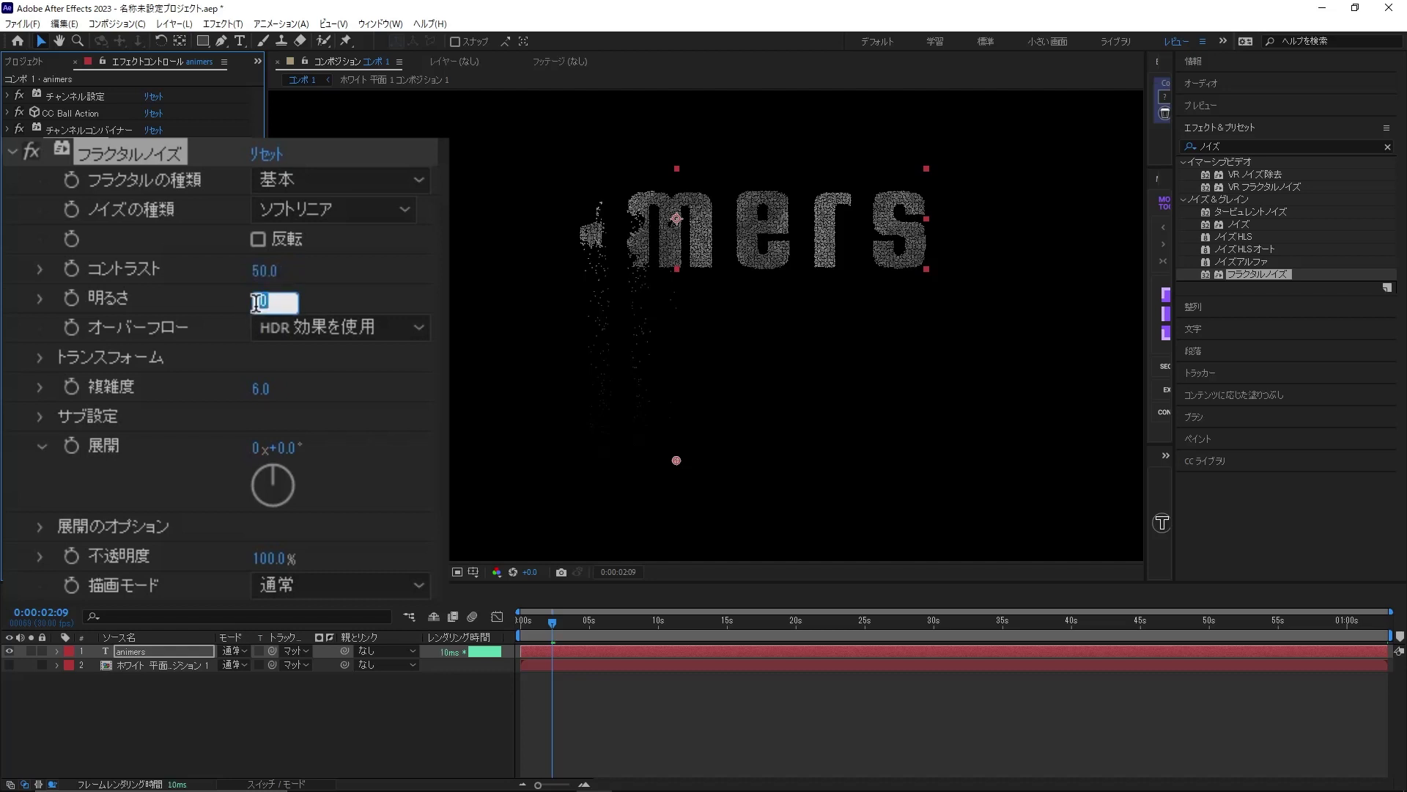
text(20)
click(345, 268)
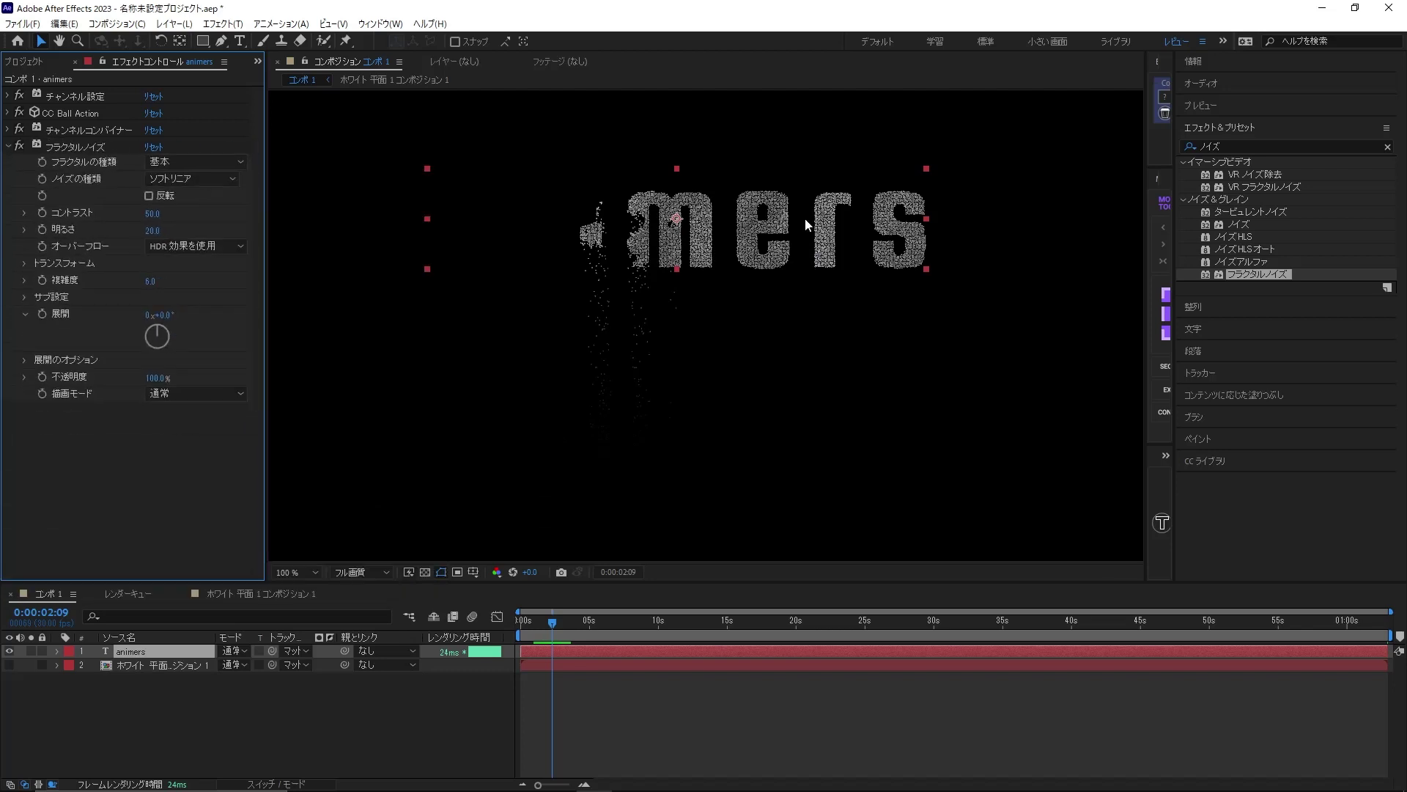
click(7, 147)
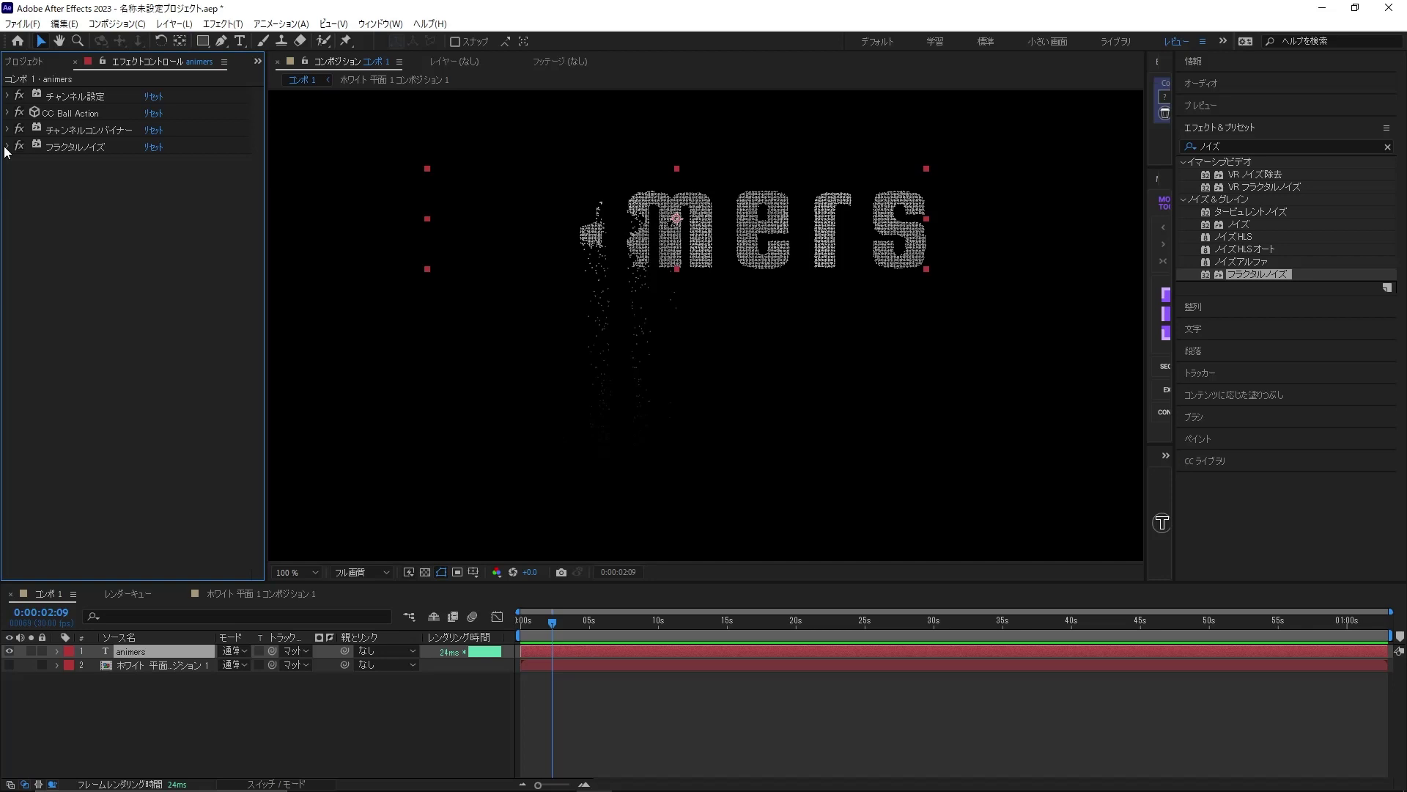
Step: Search for コロラマ and apply it to the animers text layer
click(80, 148)
click(1335, 144)
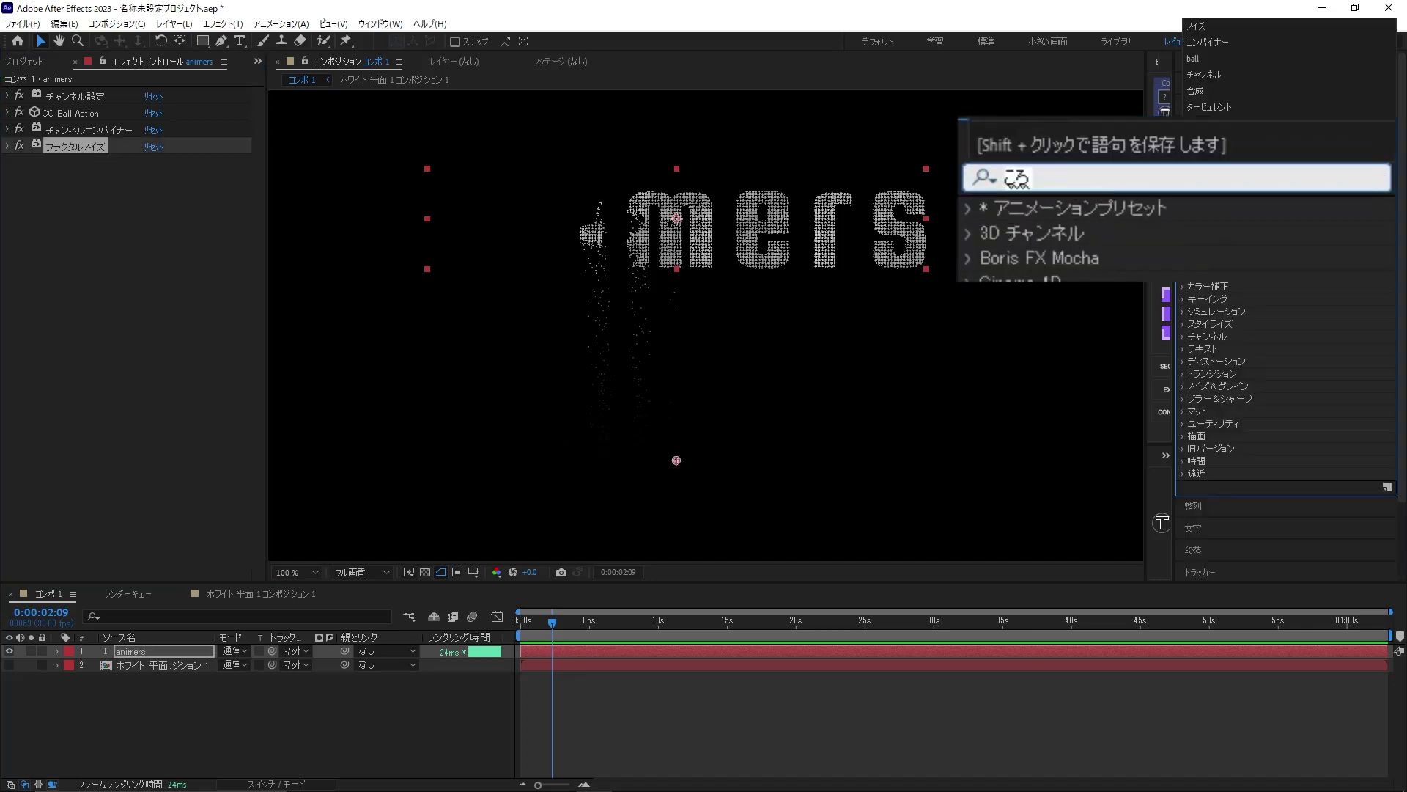
text(コロラマ)
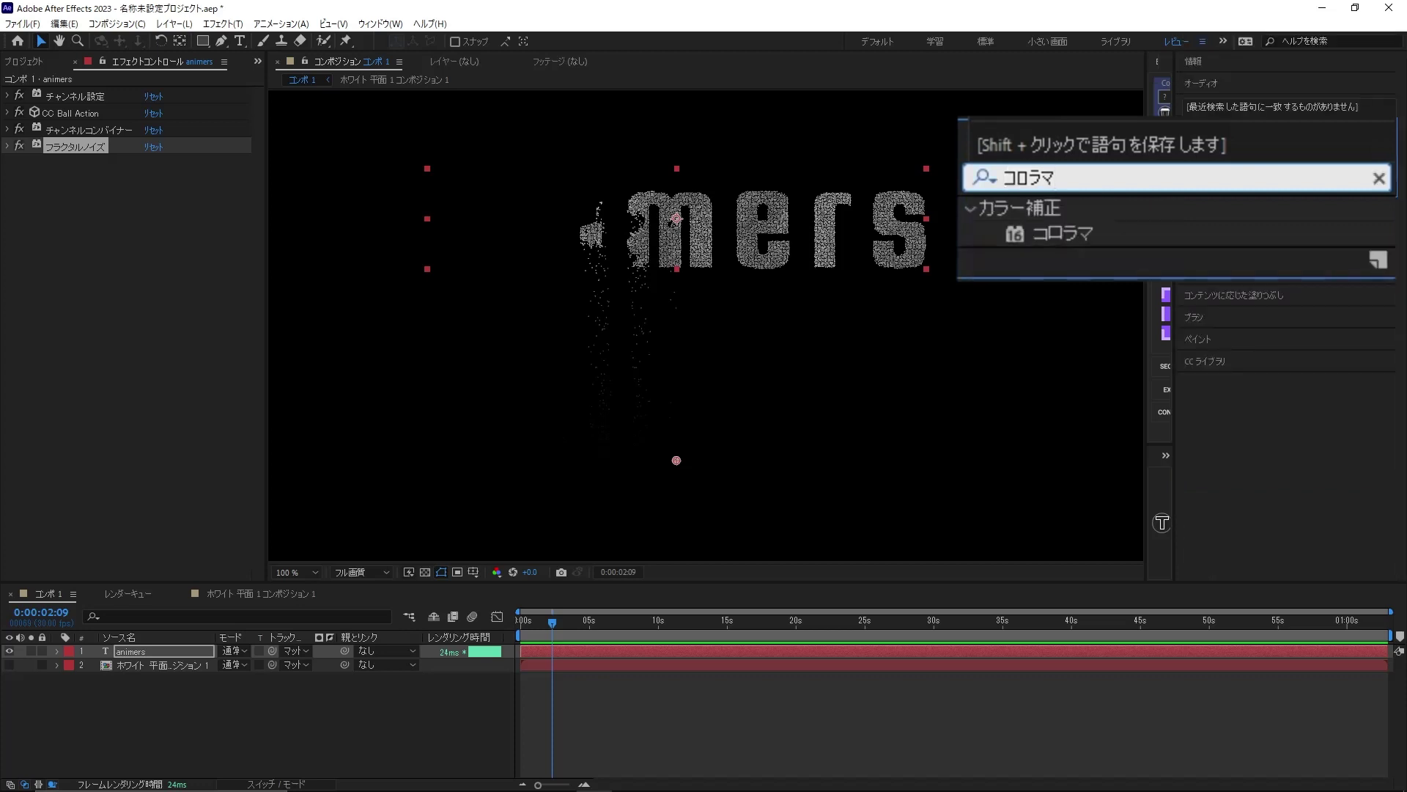
double_click(1069, 231)
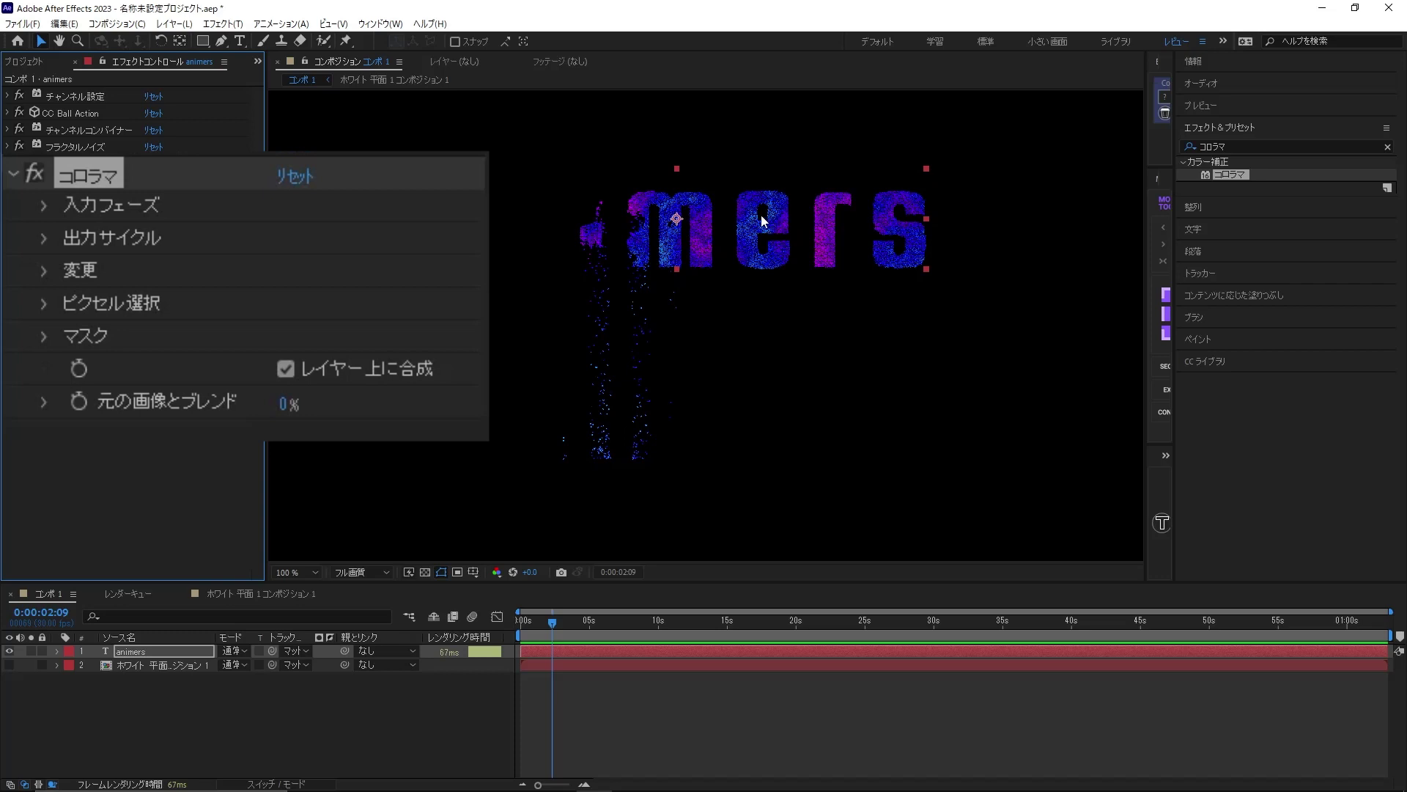
Step: Set コロラマ's preset palette to 金色1 and zoom the viewer out to 50%
click(43, 241)
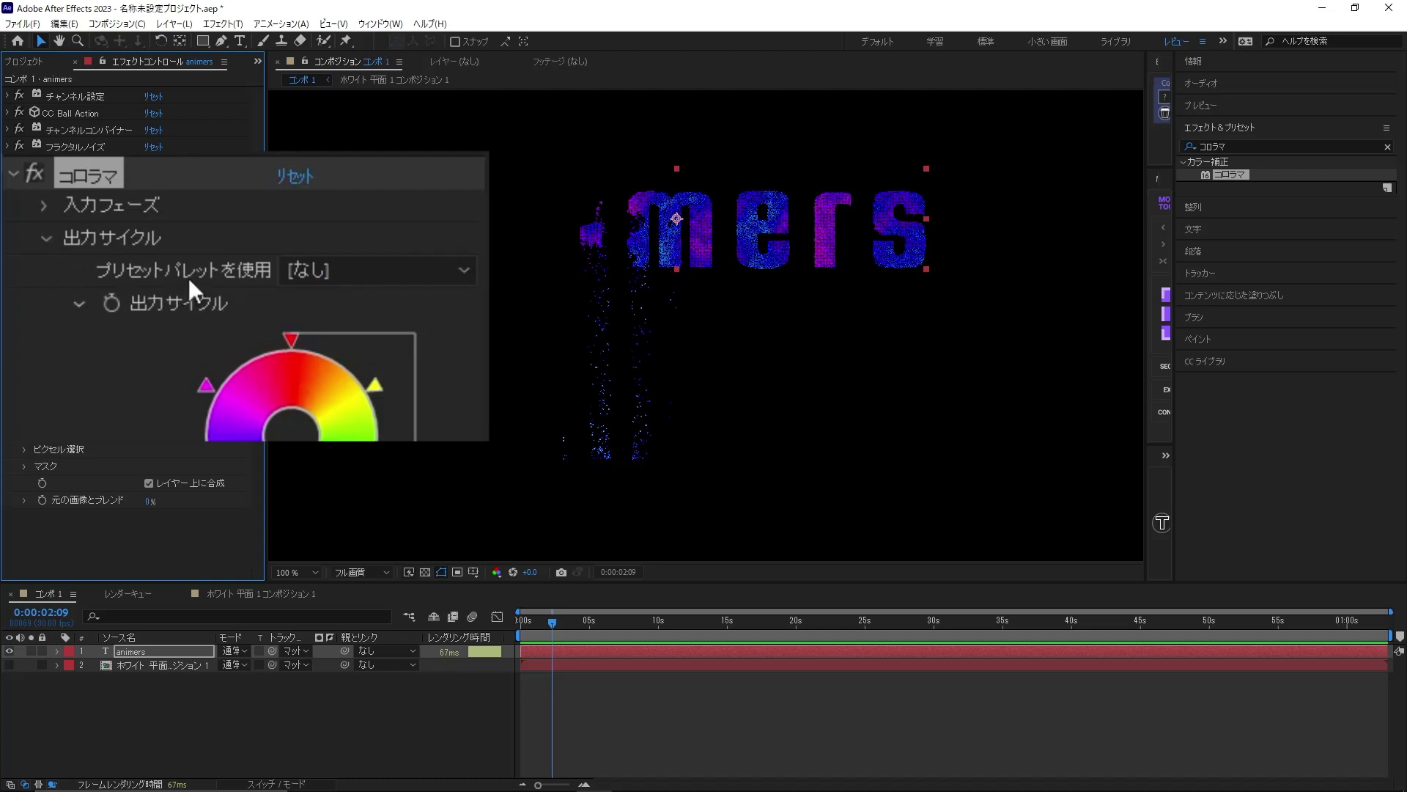
click(353, 273)
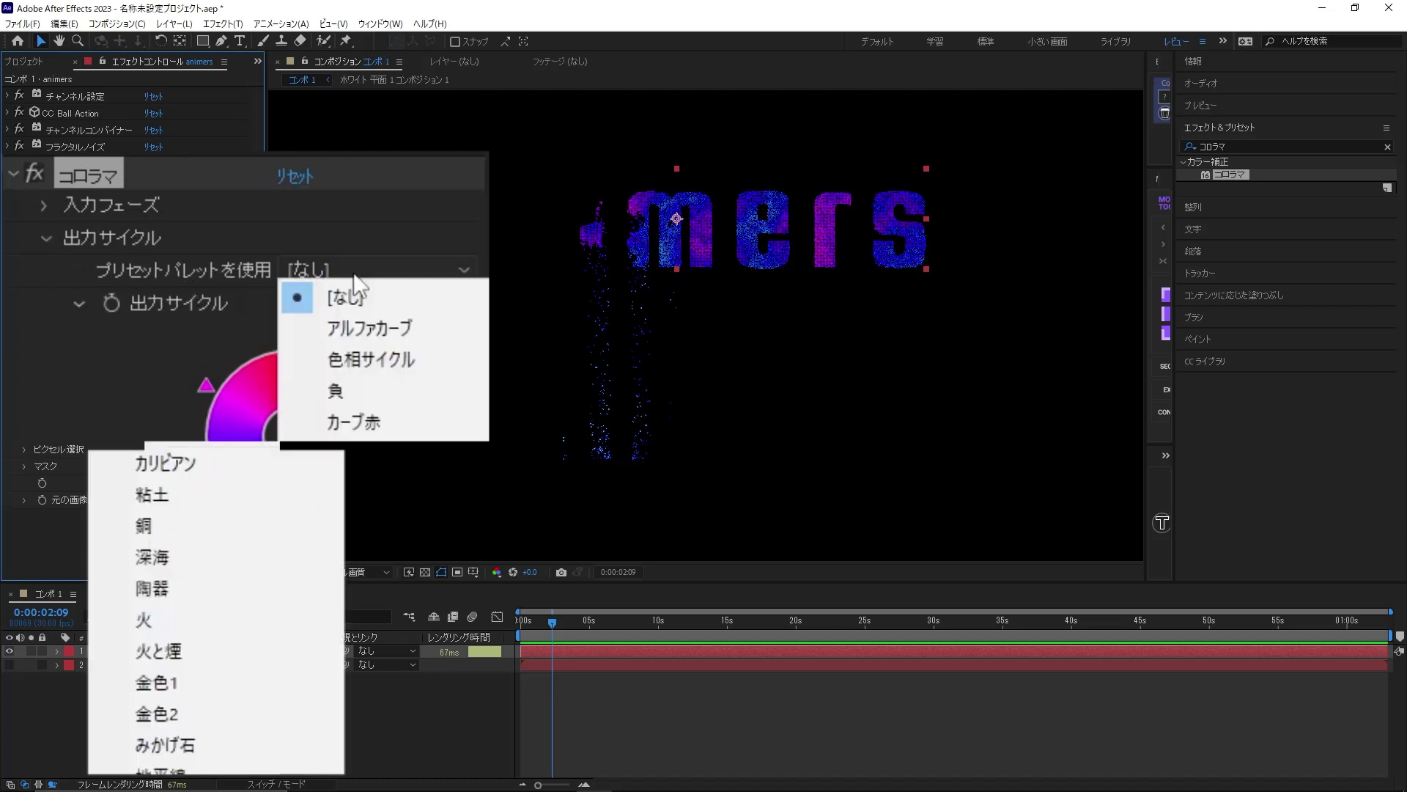
click(210, 689)
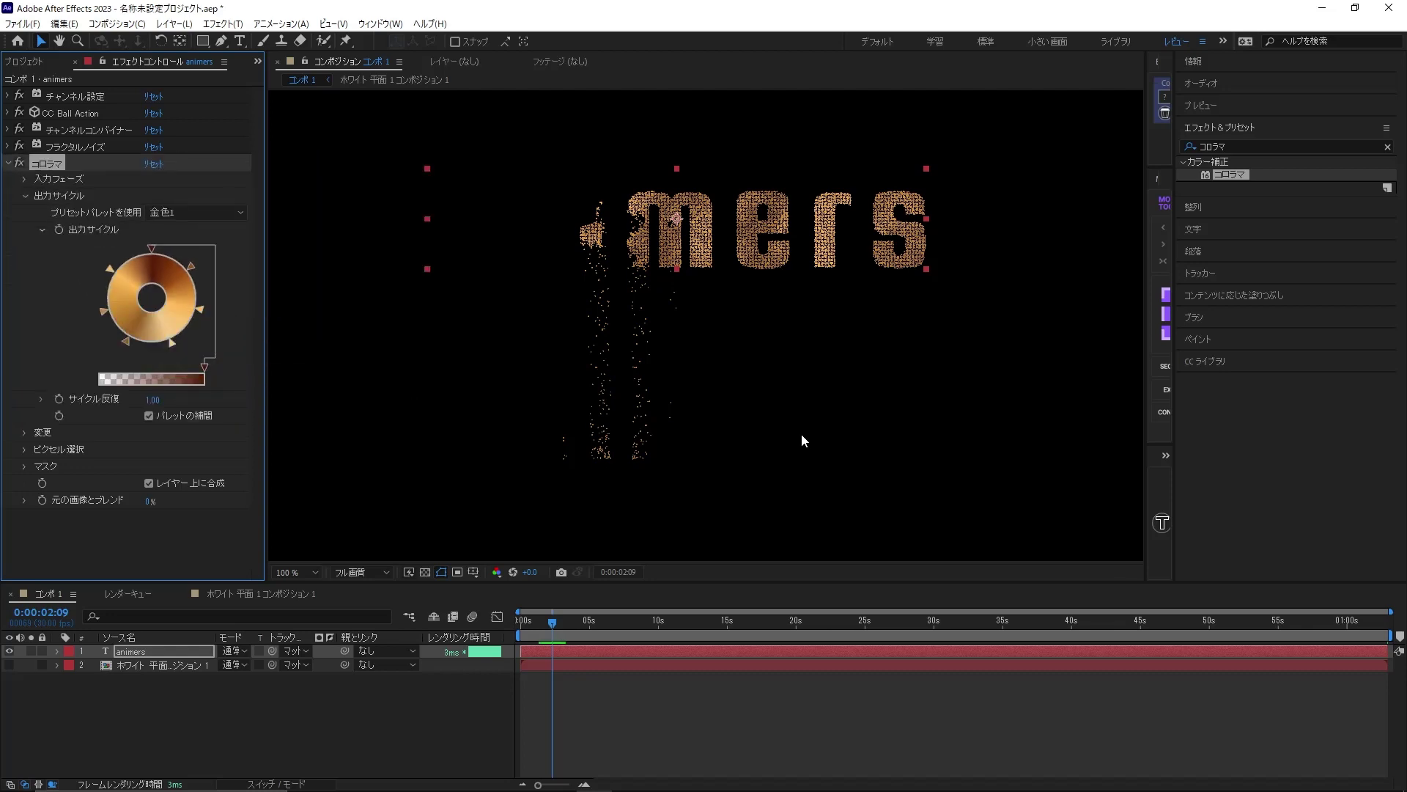
key(comma)
drag(803, 442, 812, 421)
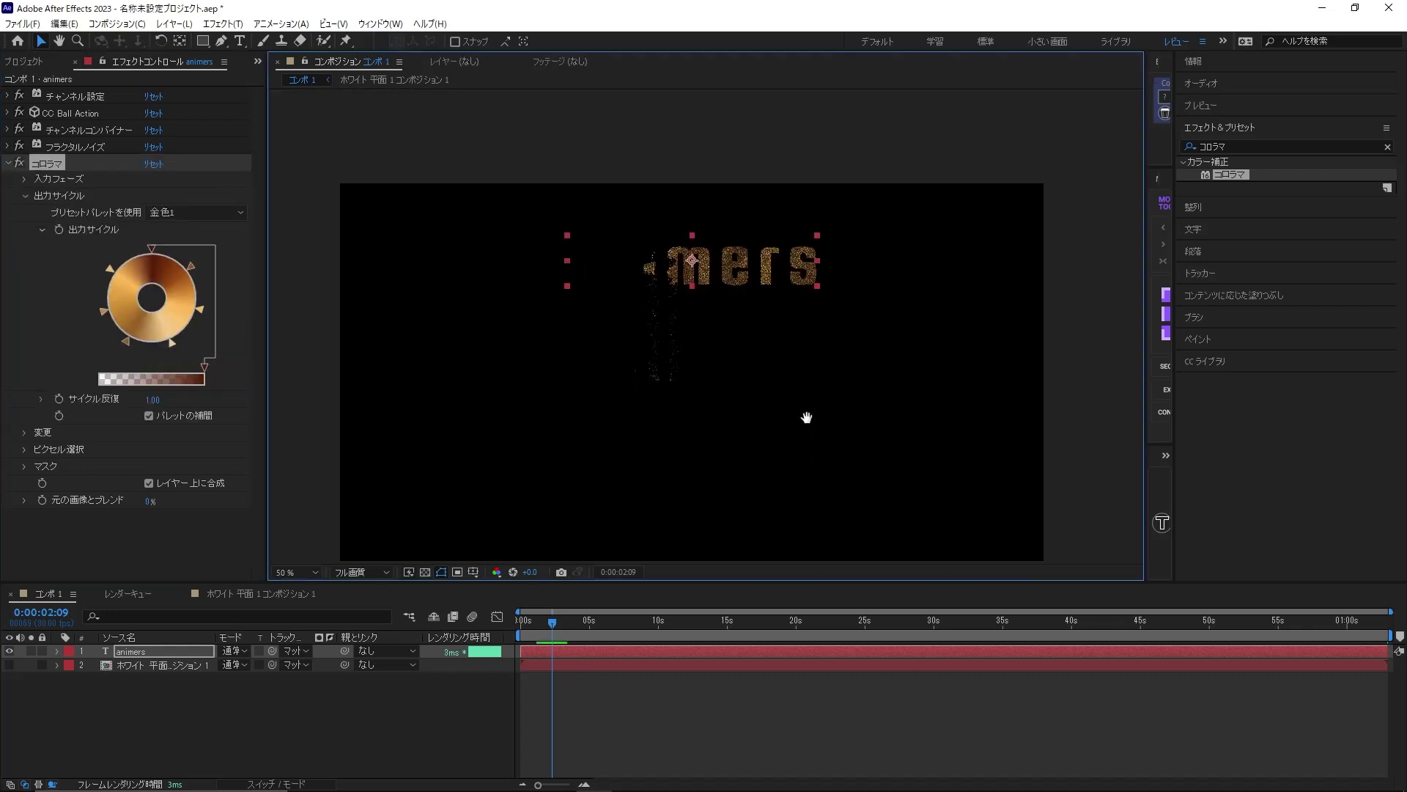
key(v)
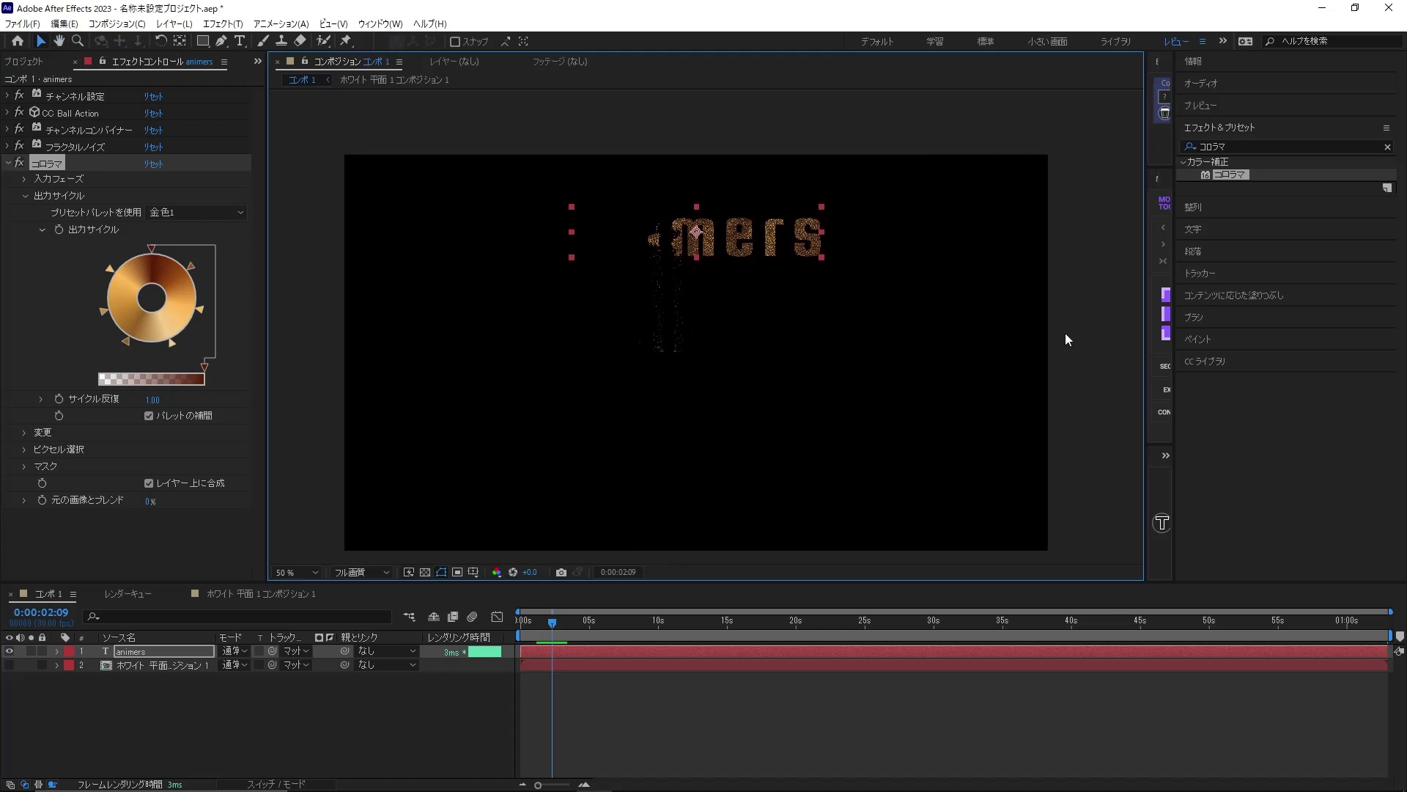
Step: Raise コンポ 1's height from 1080 in Composition Settings, making a tall portrait frame
key(ctrl+k)
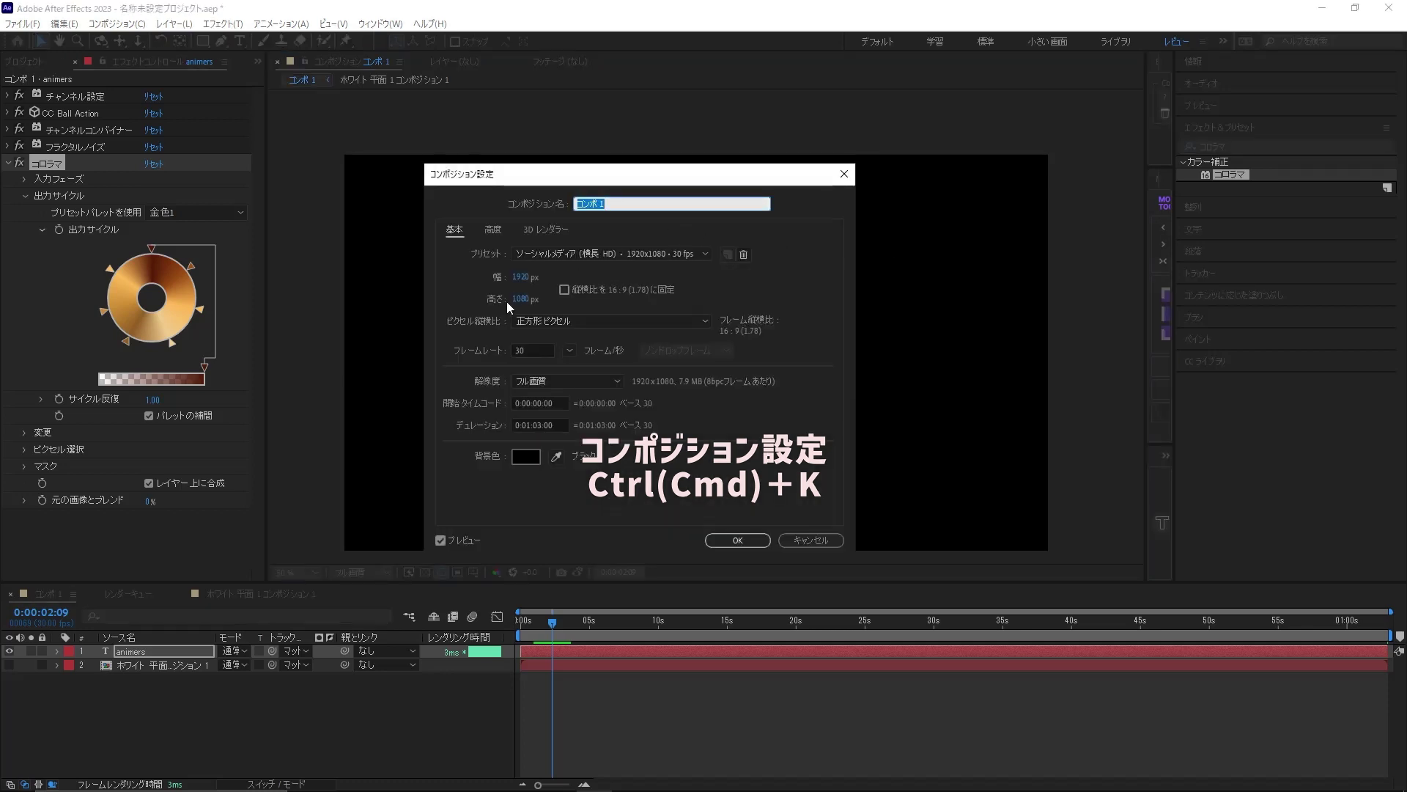
click(519, 300)
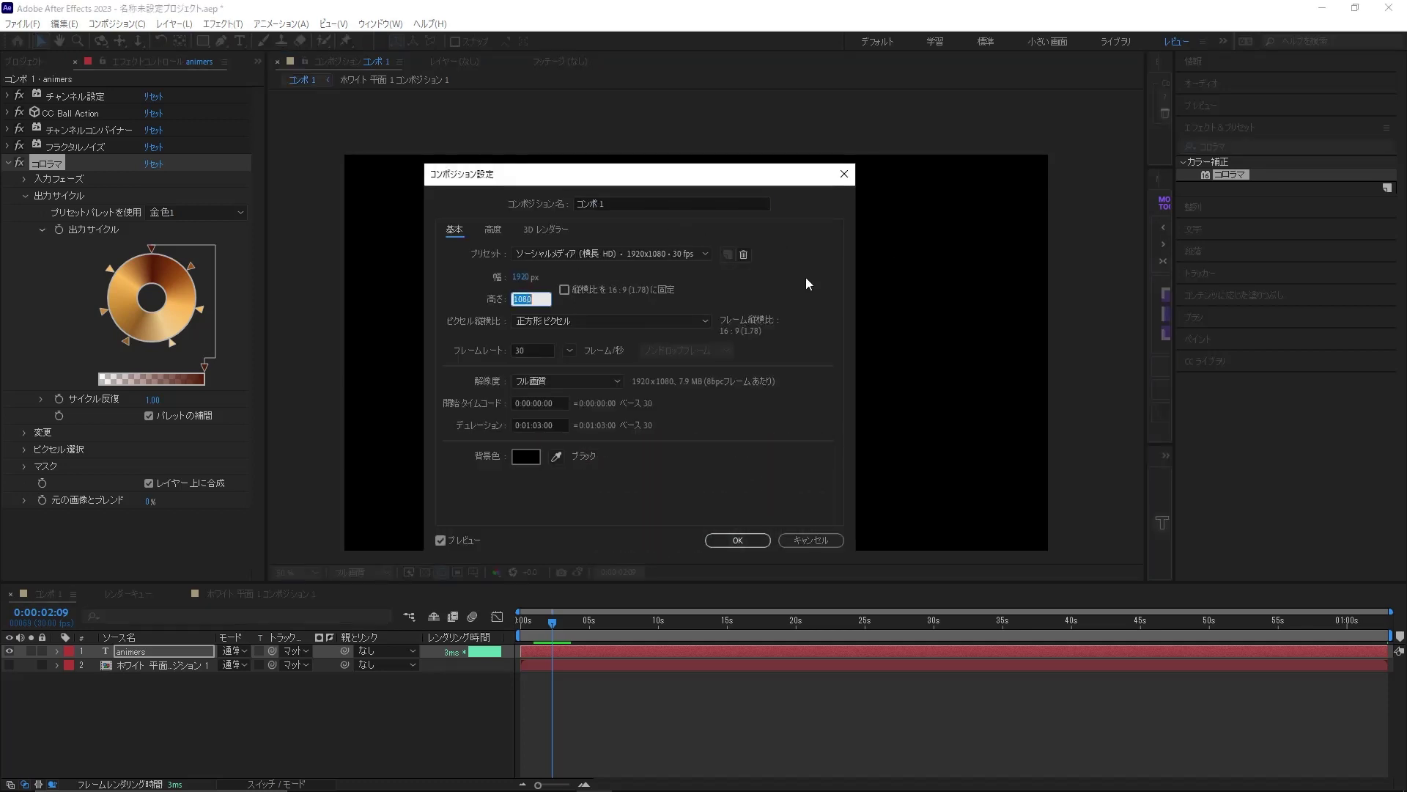
text(1280)
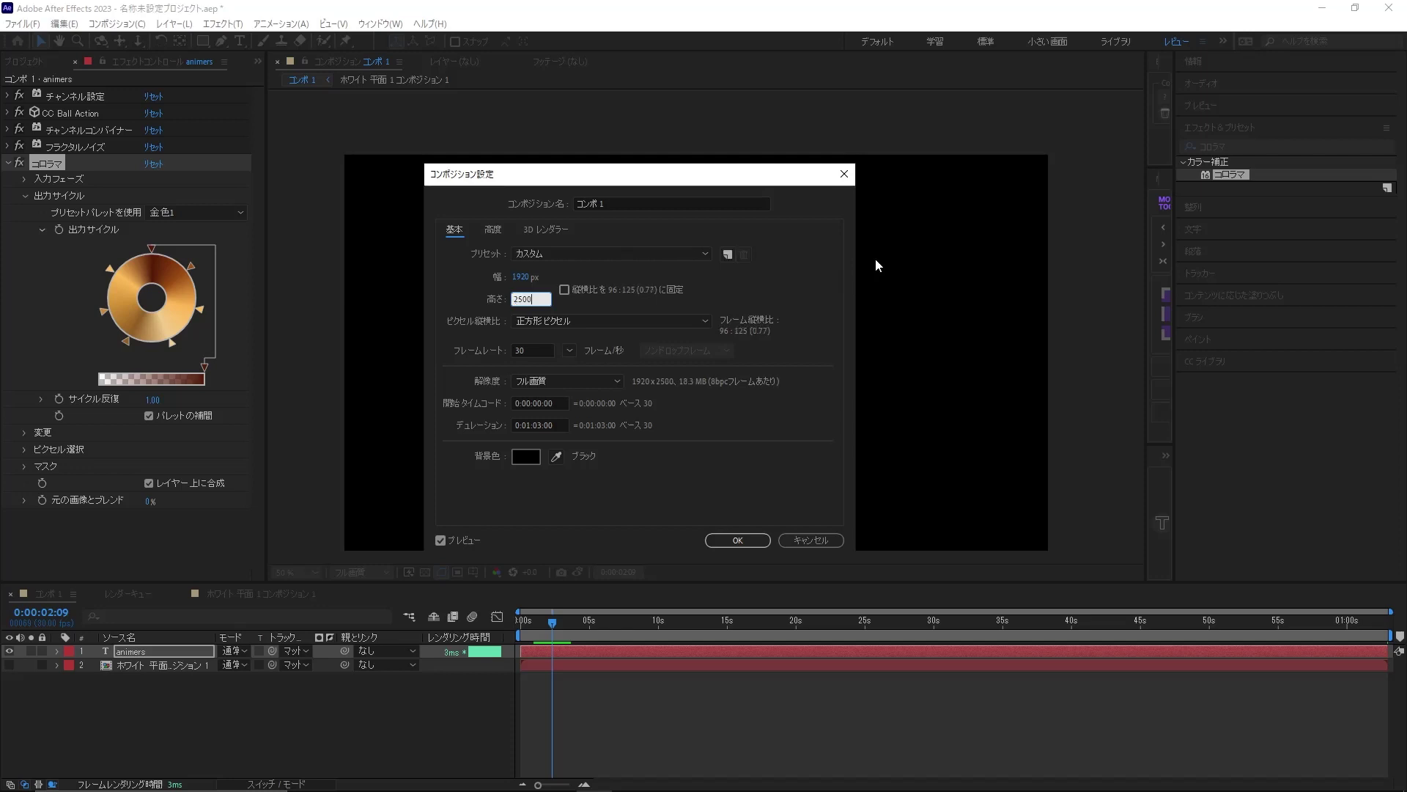
key(Return)
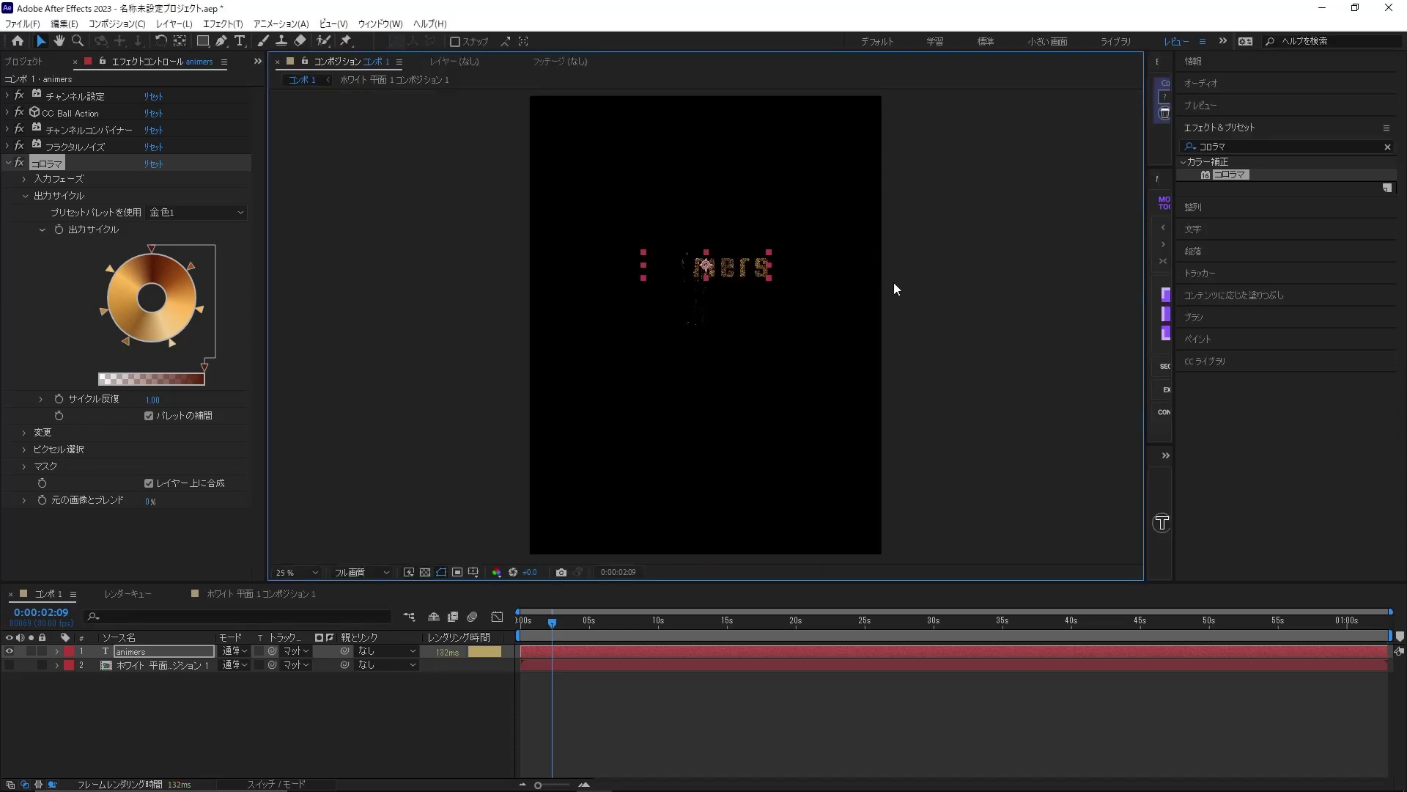
Step: Drag the animers text further up in the taller frame and reselect the animers layer
scroll(799, 271, up, 2)
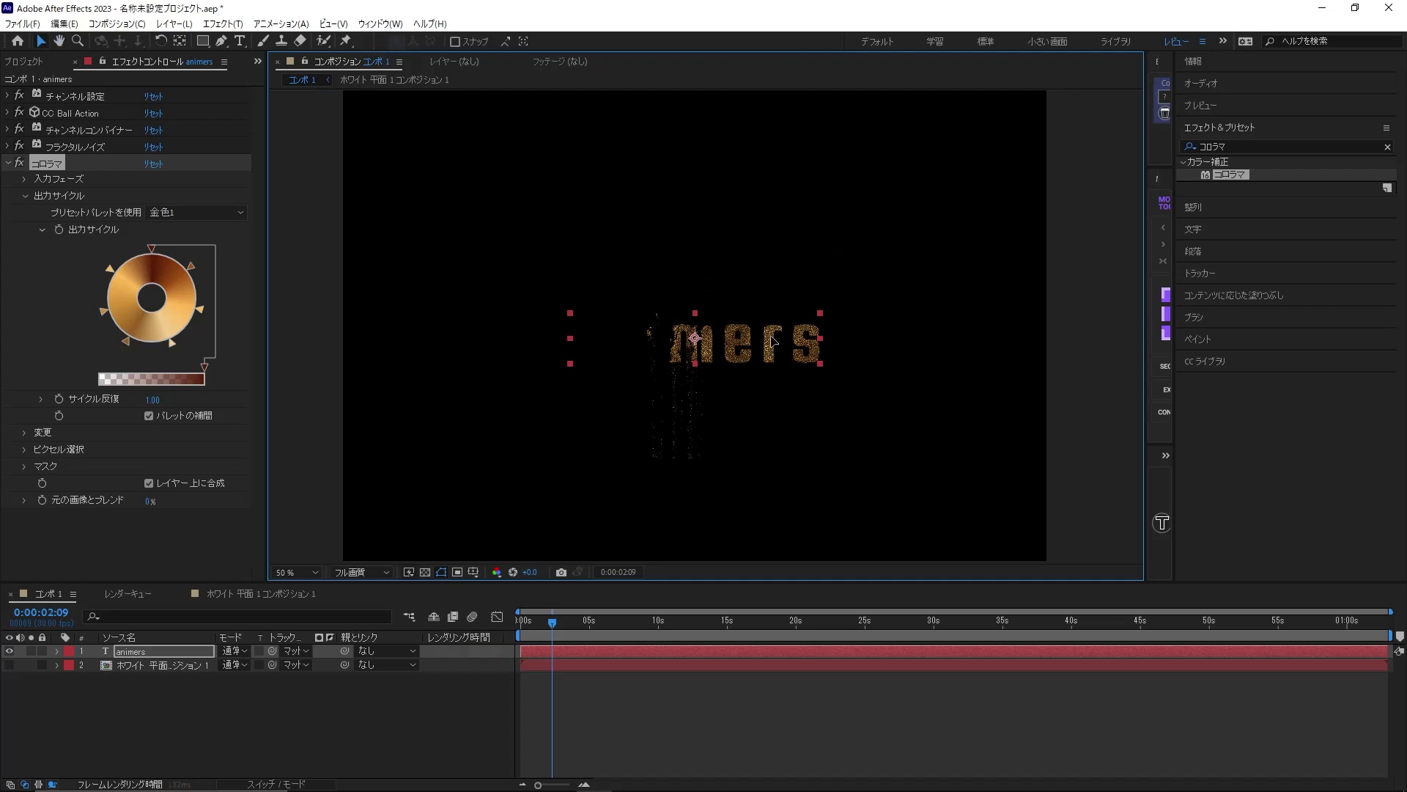
drag(775, 341, 775, 243)
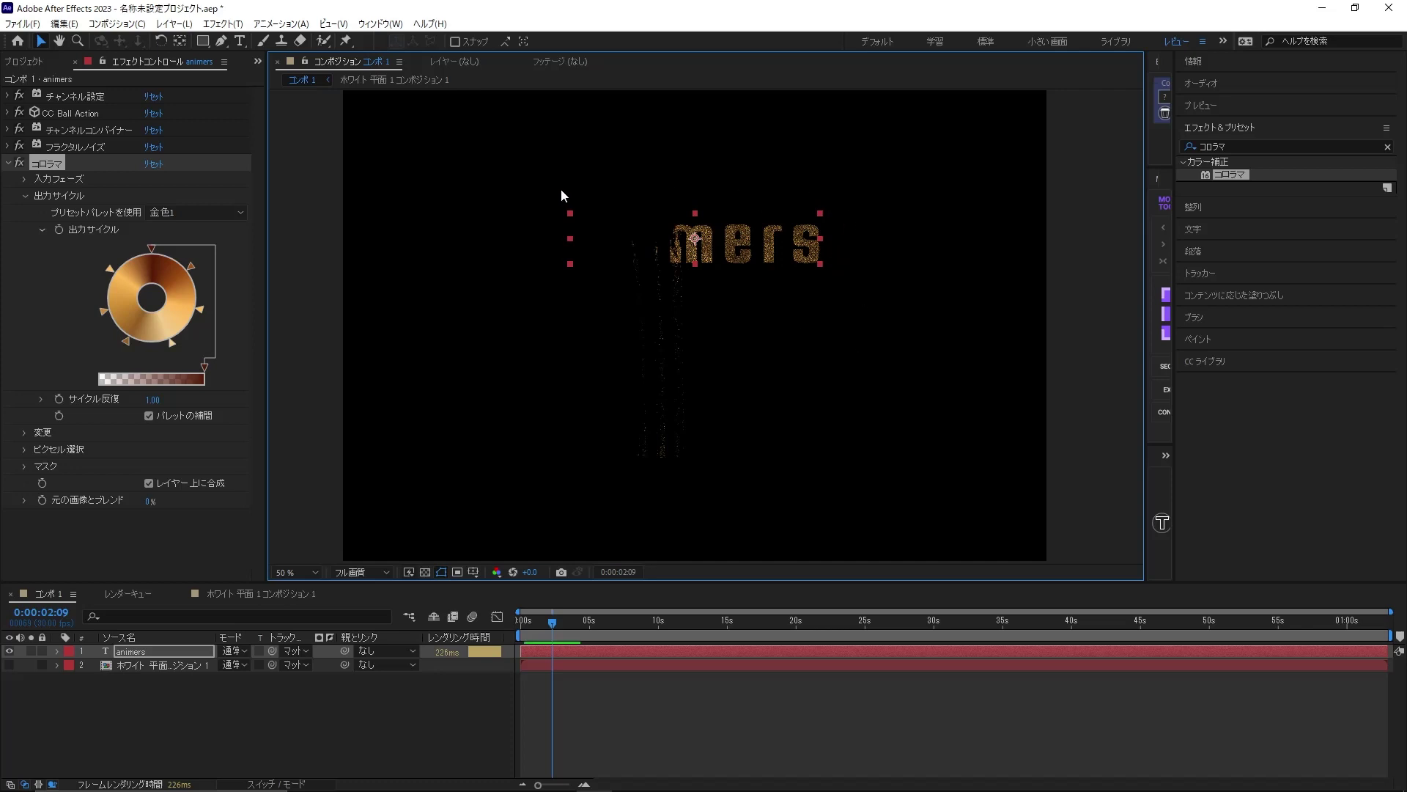
scroll(764, 304, up, 1)
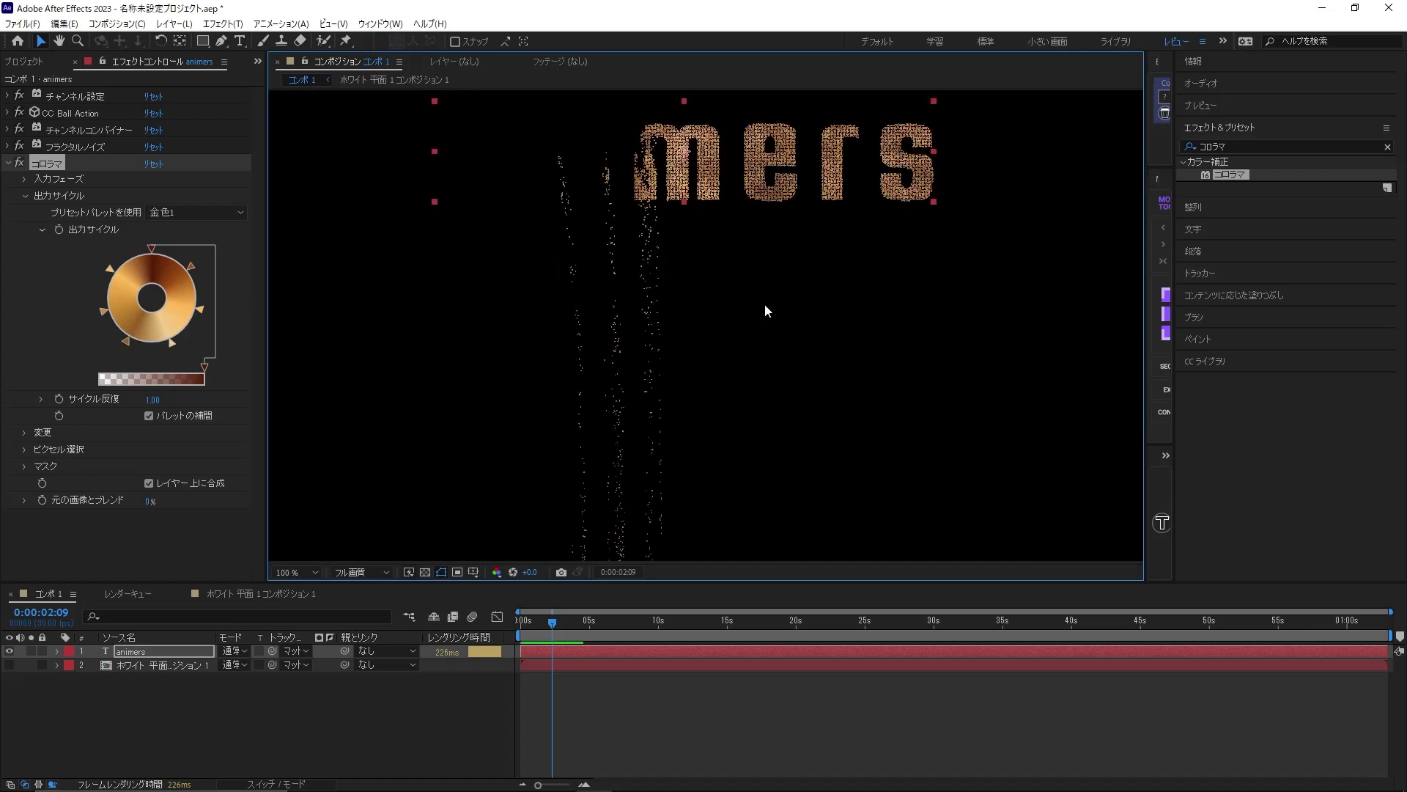
scroll(727, 445, up, 3)
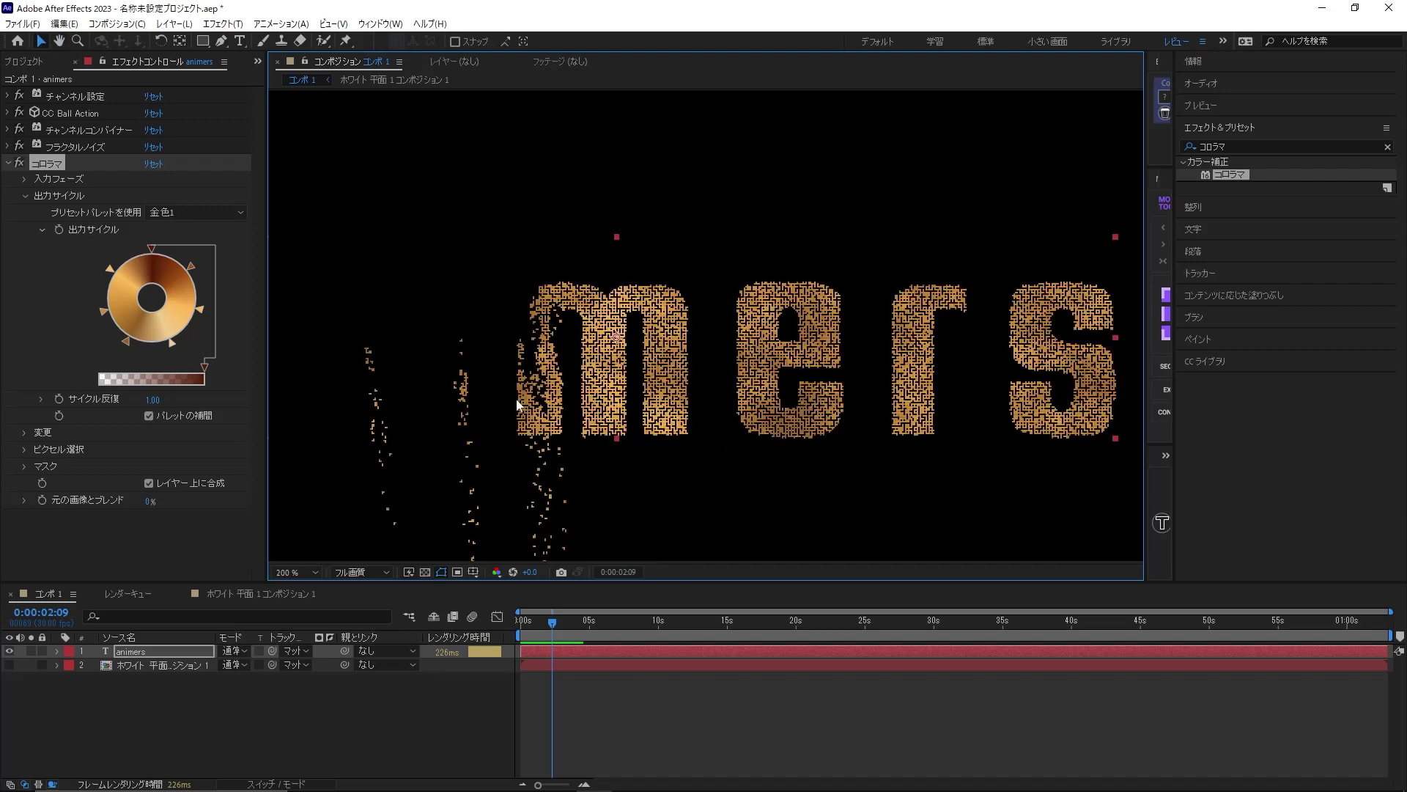
click(147, 651)
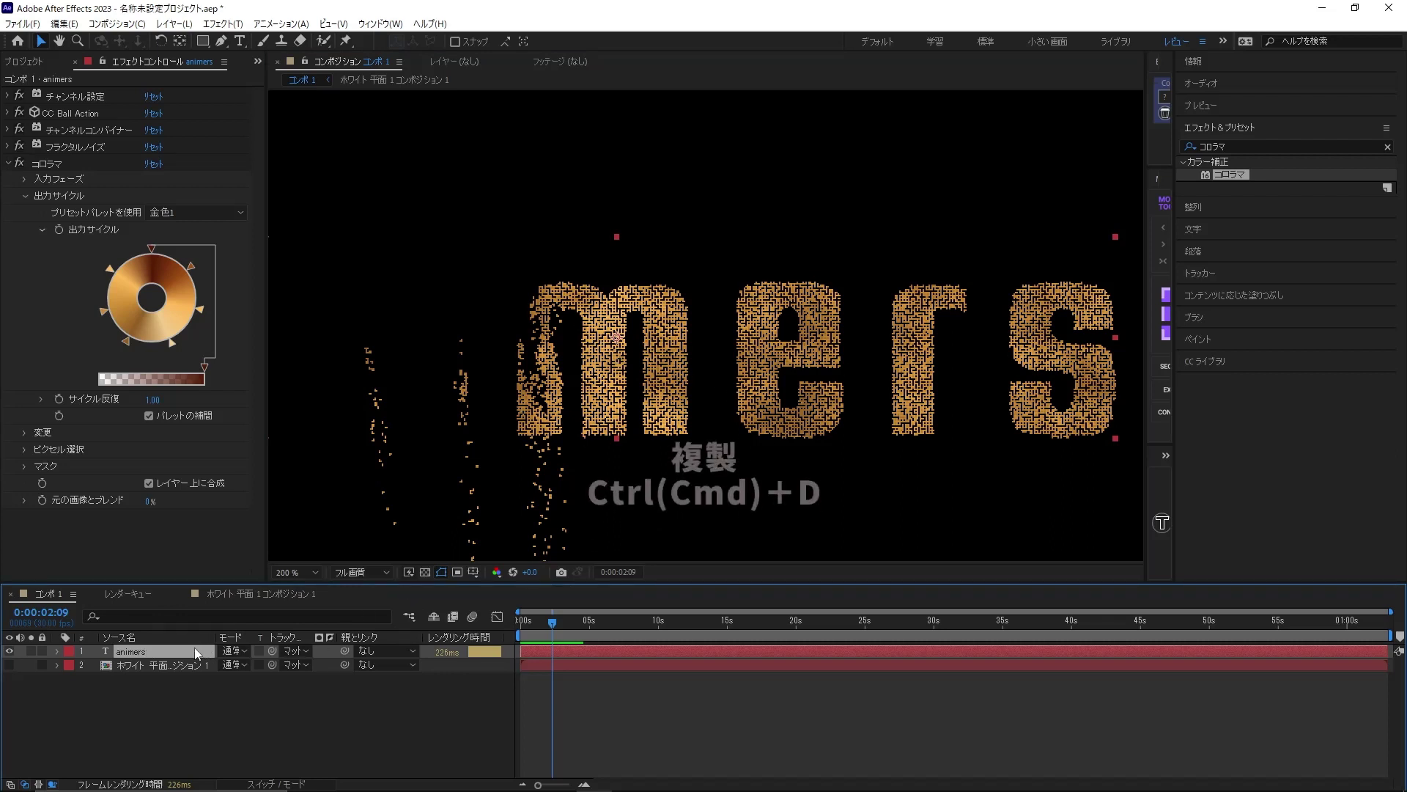
Step: Duplicate animers and set the copy's CC Ball Action Ball Size to 60 and Grid Spacing to 1
key(ctrl+d)
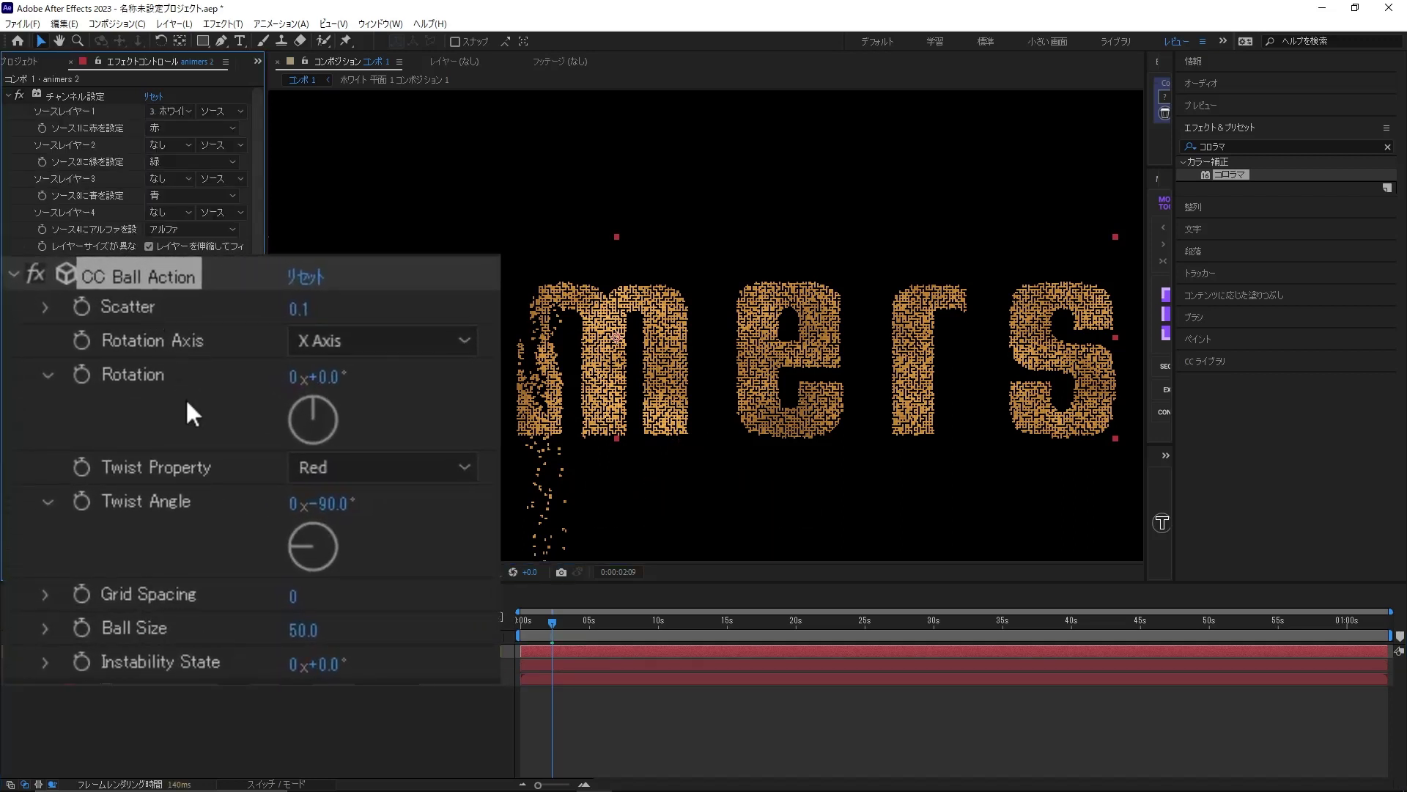
click(302, 630)
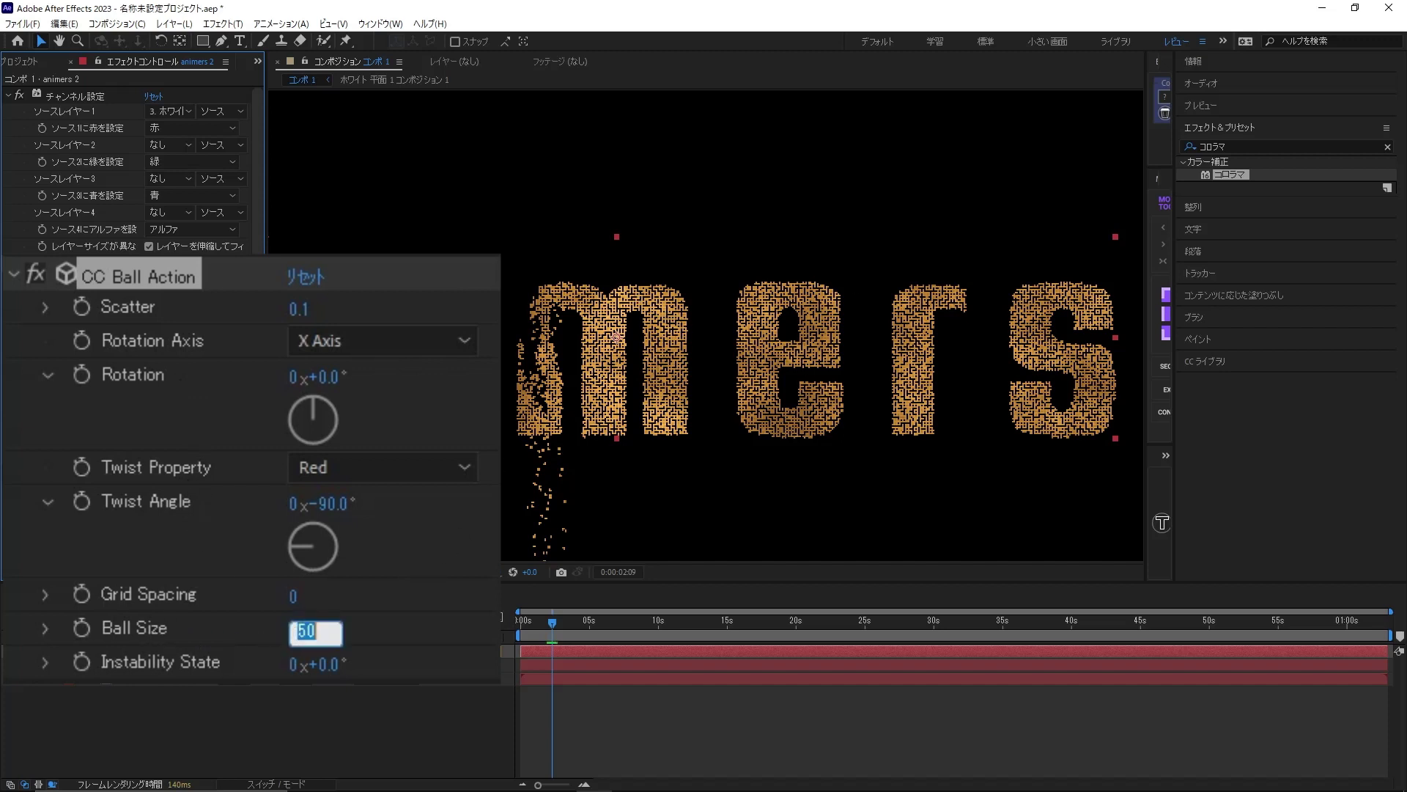
text(60)
click(477, 581)
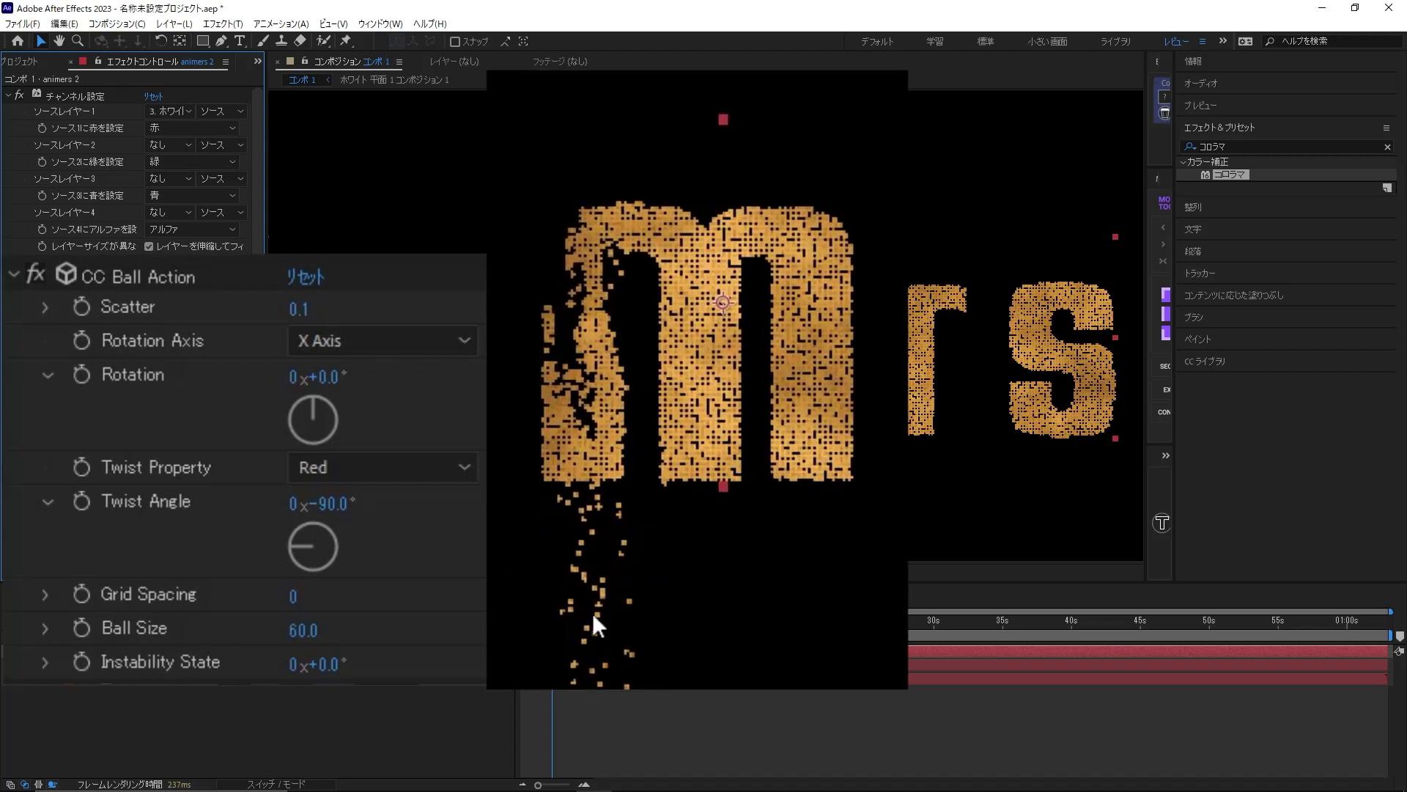
click(291, 594)
text(1)
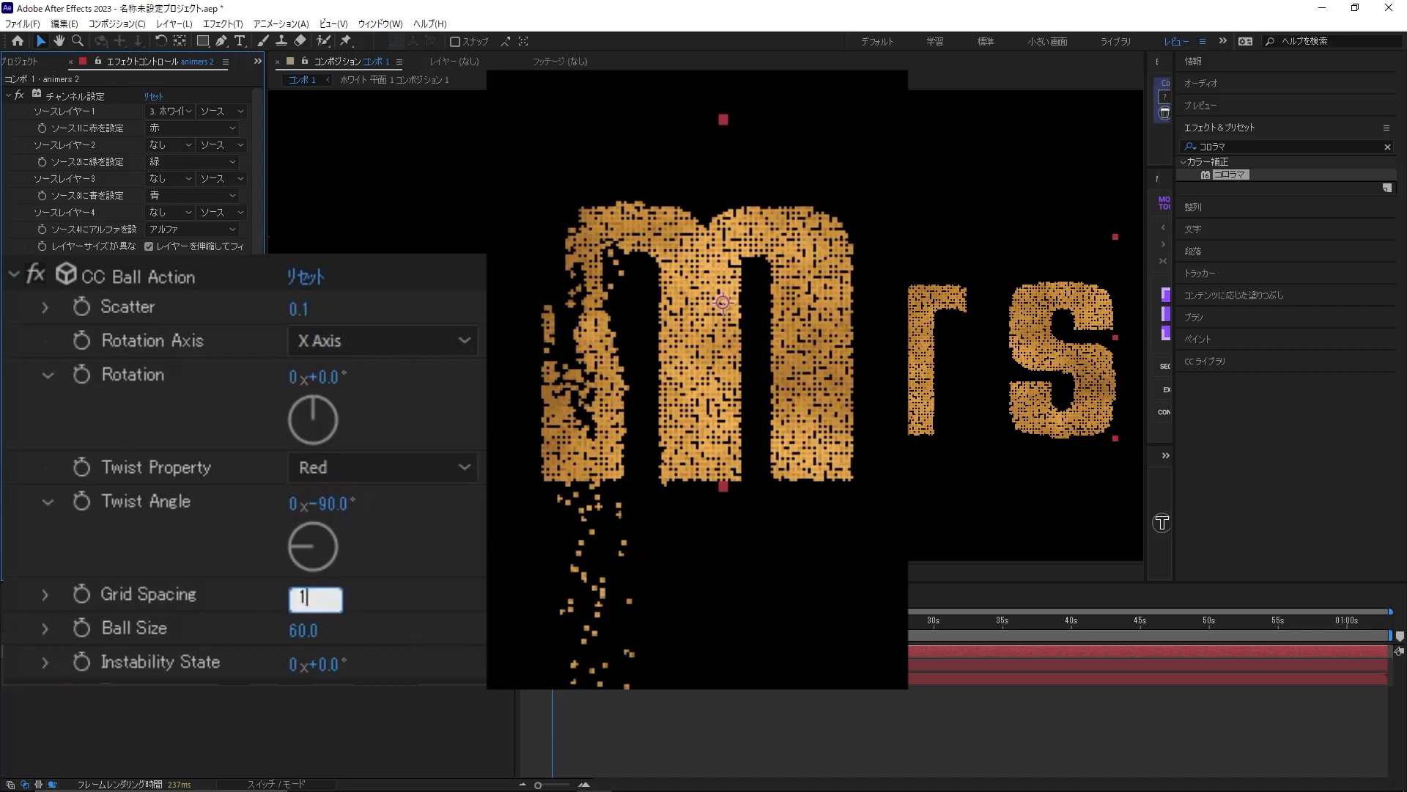
click(396, 595)
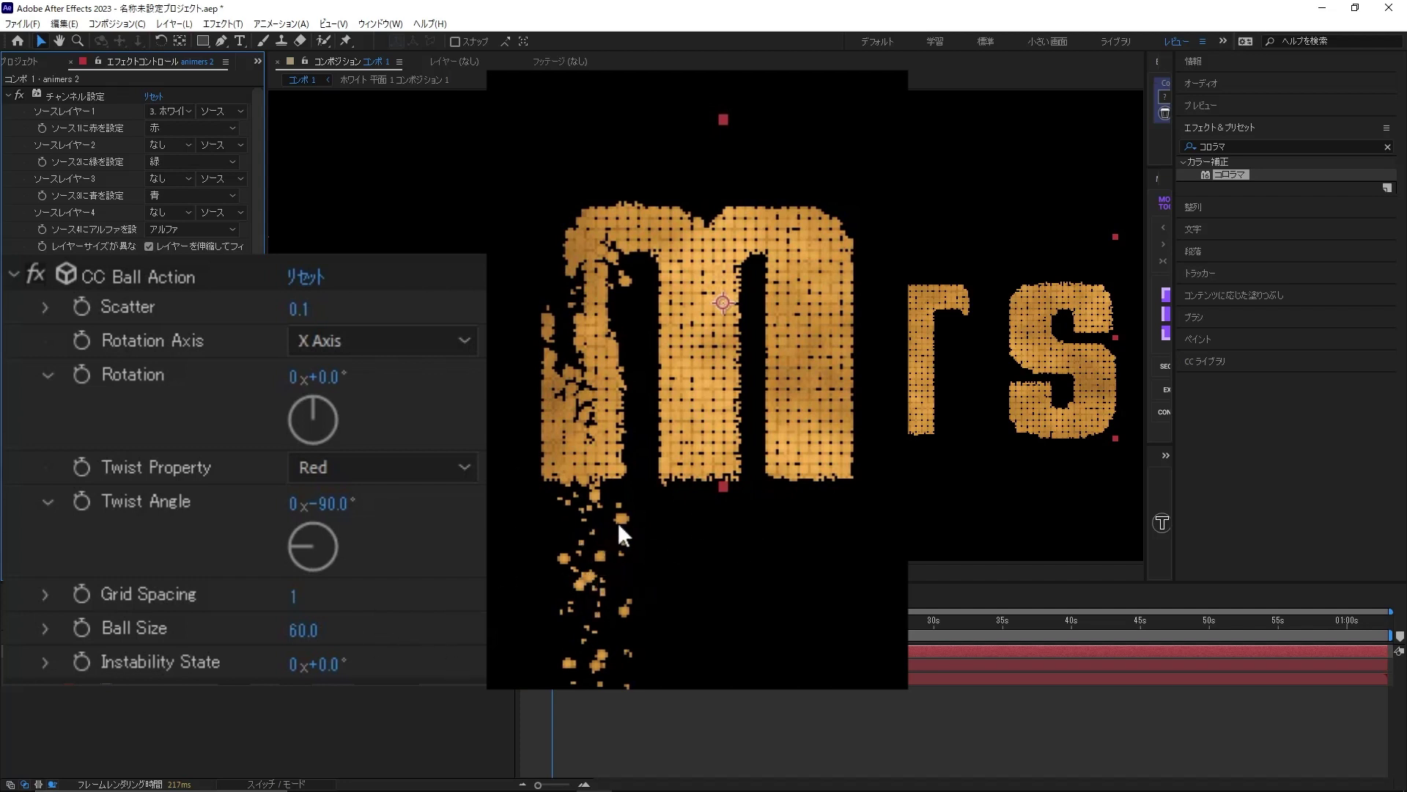
Step: Set the copy's Scatter to 0.2, then deselect and reselect to check the render
click(300, 308)
text(0)
key(Return)
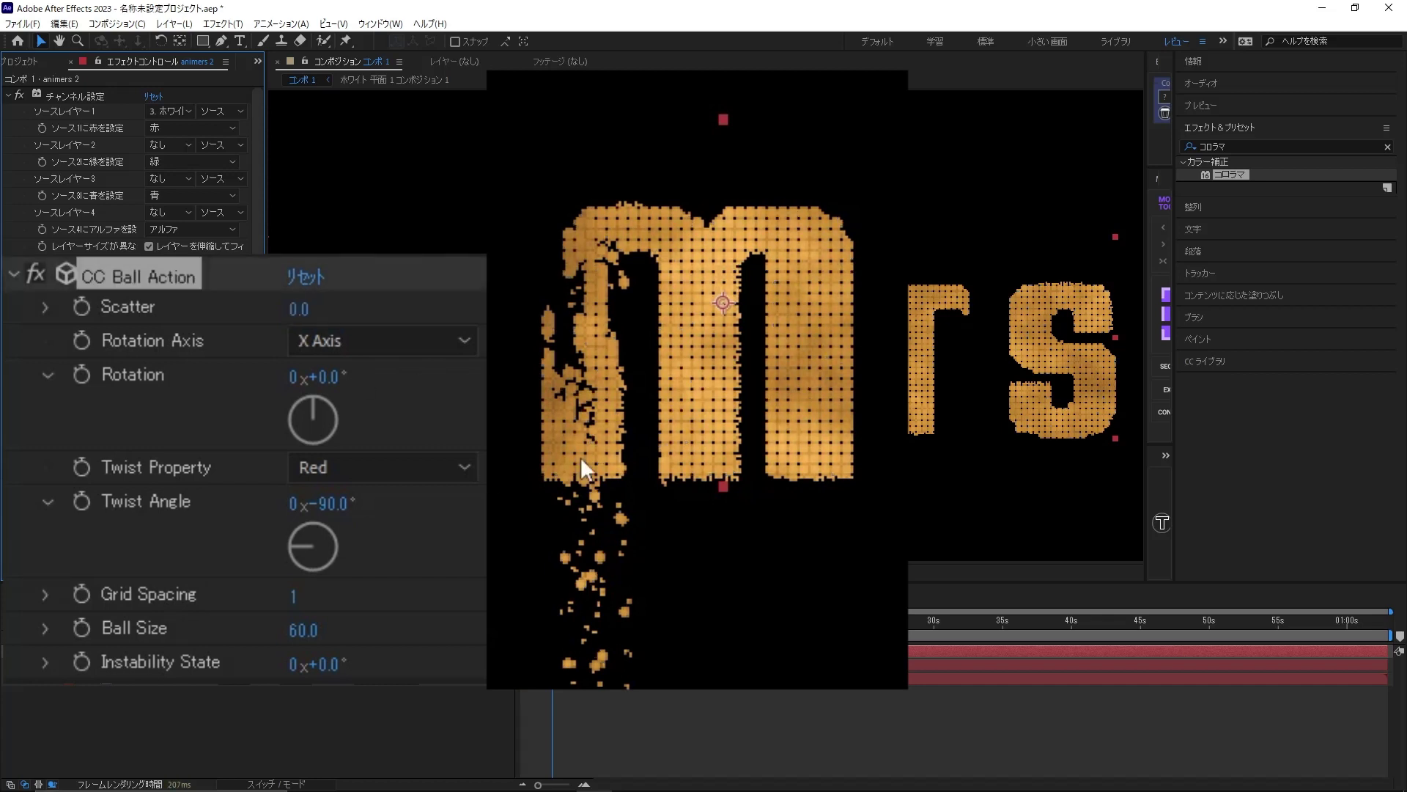
click(303, 309)
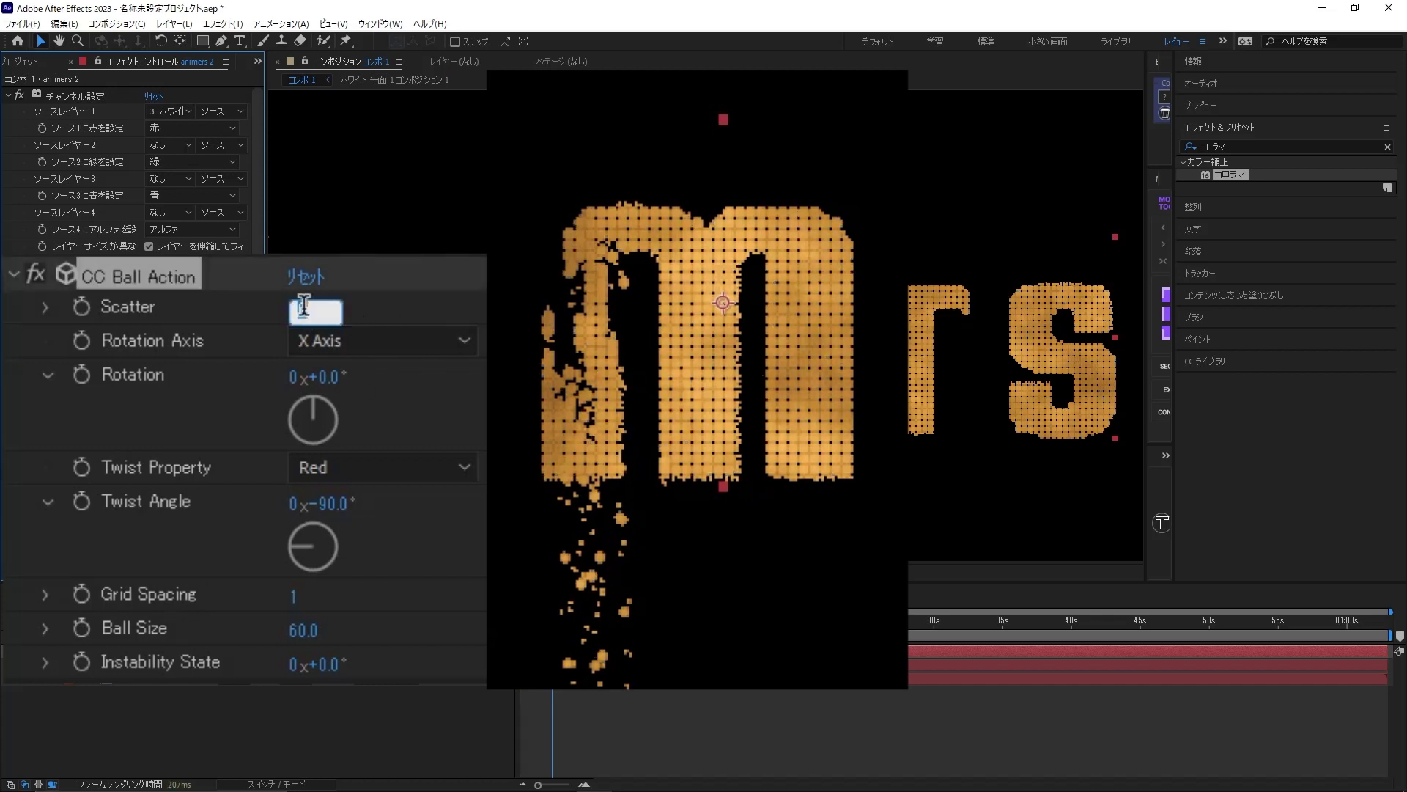
text(0.2)
click(365, 314)
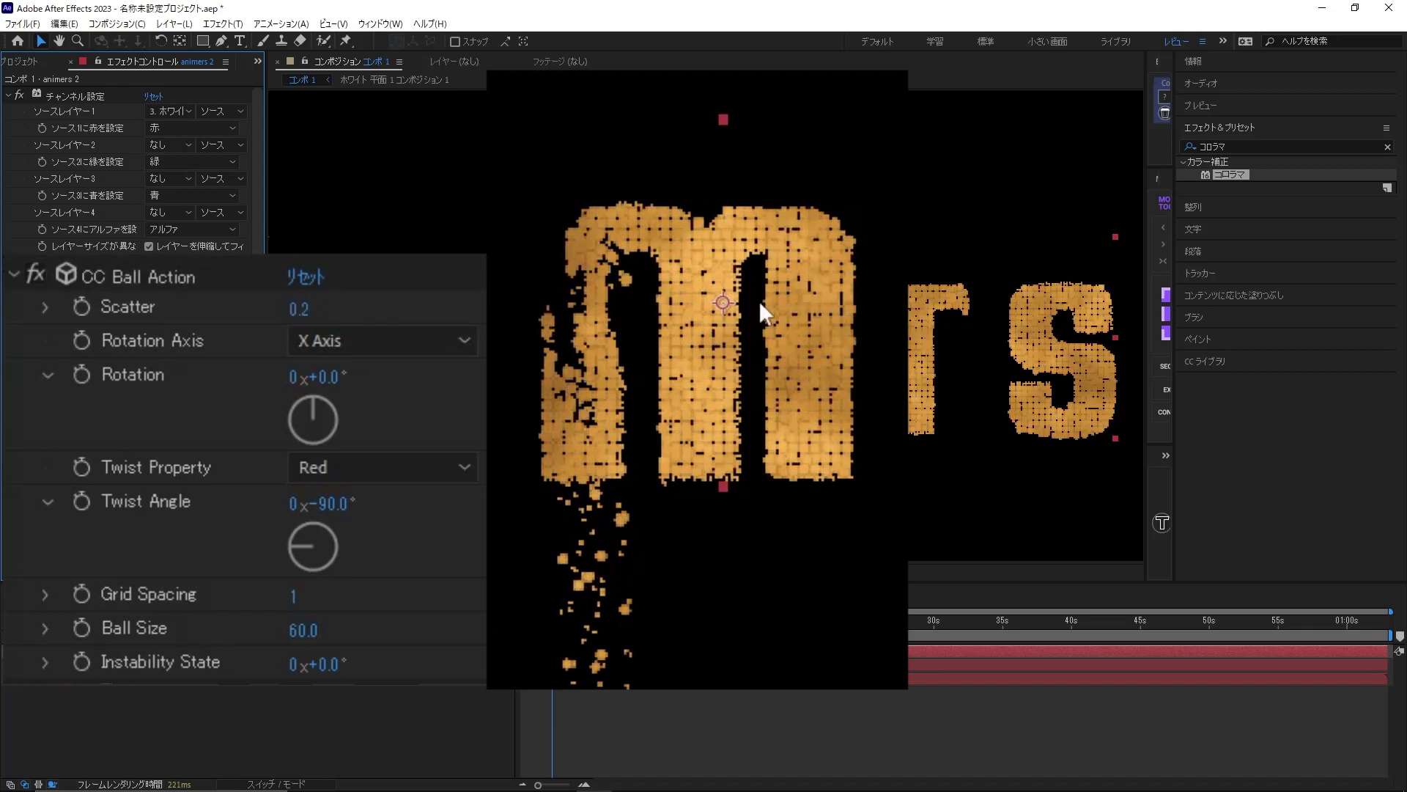
key(ctrl+shift+a)
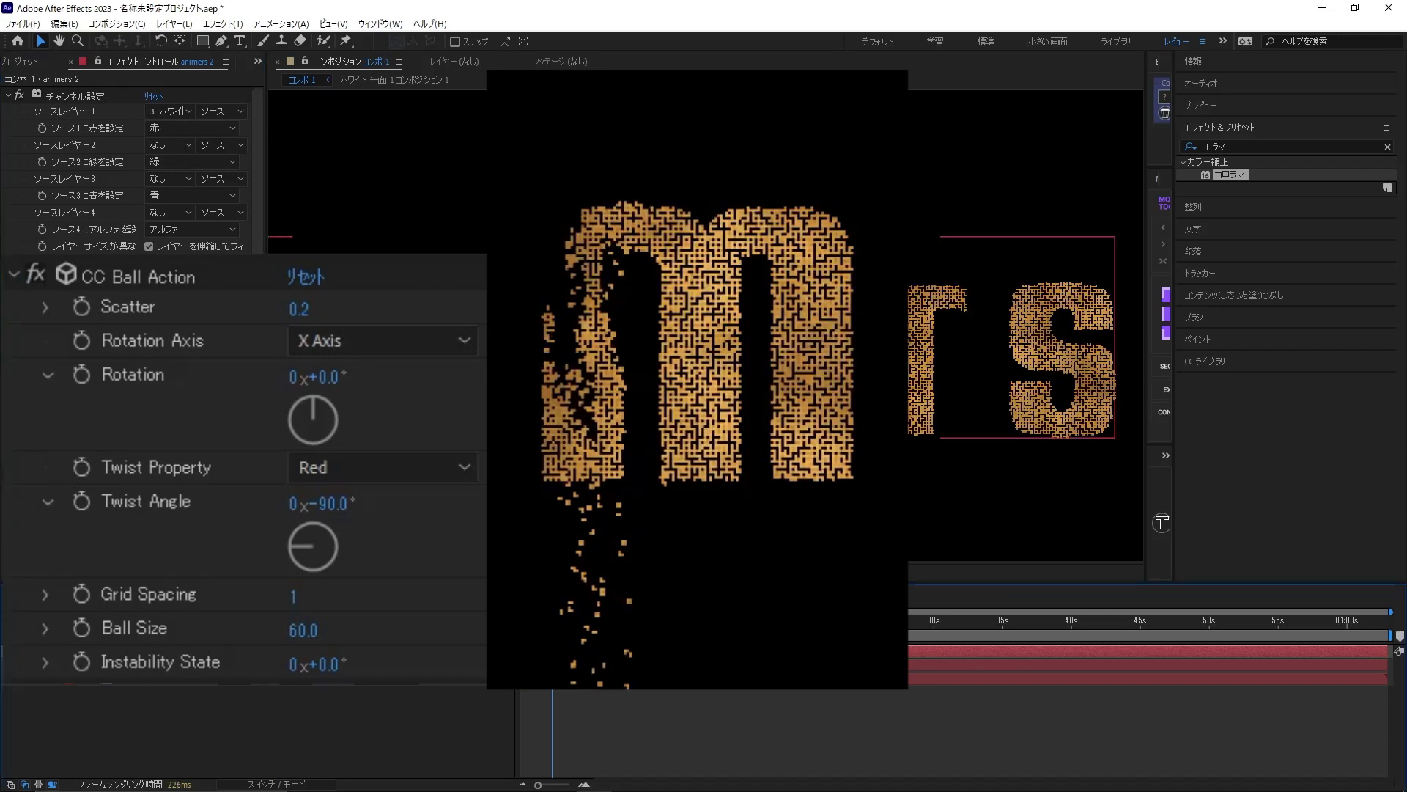
key(ctrl+a)
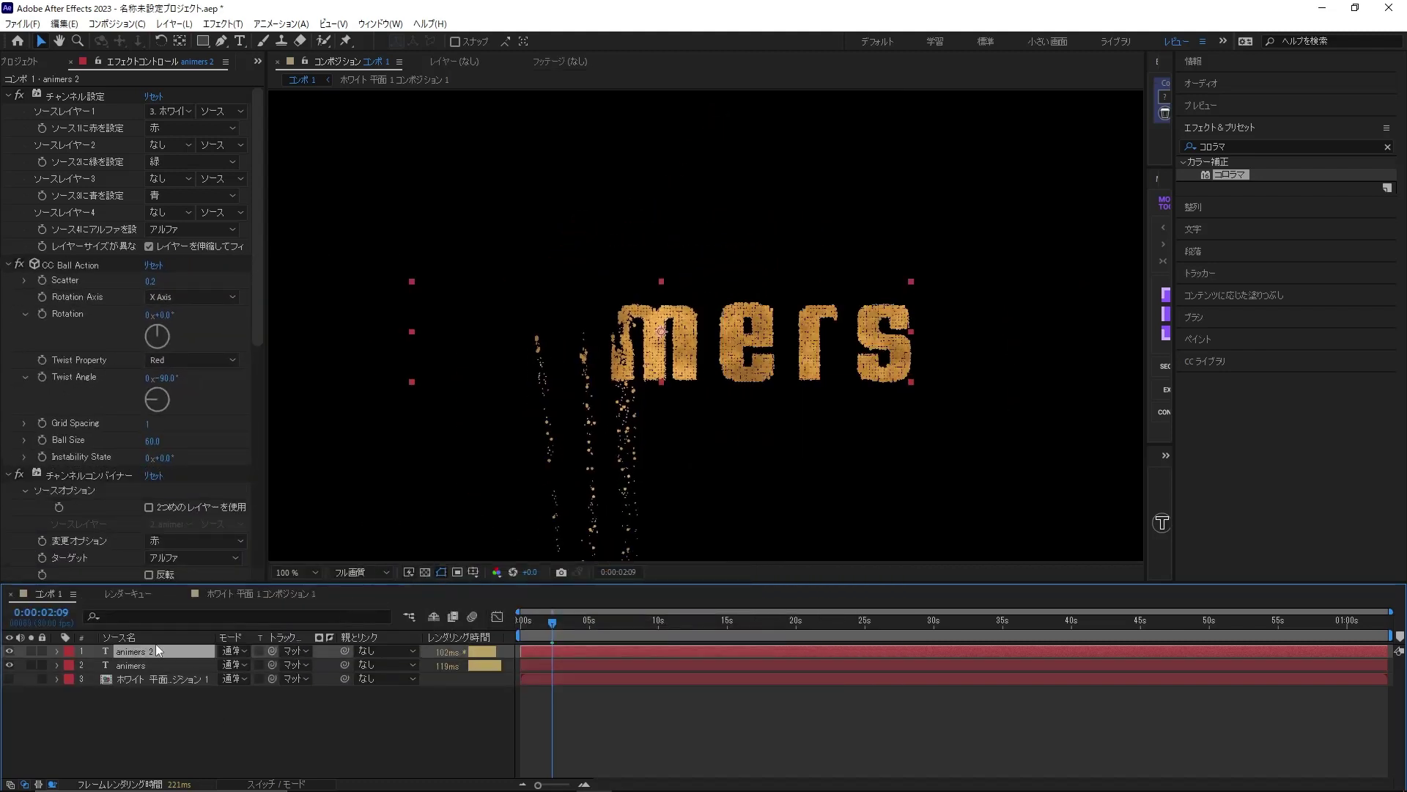
Step: Pre-compose the three Comp 1 layers into a new composition named '完成'
click(163, 665)
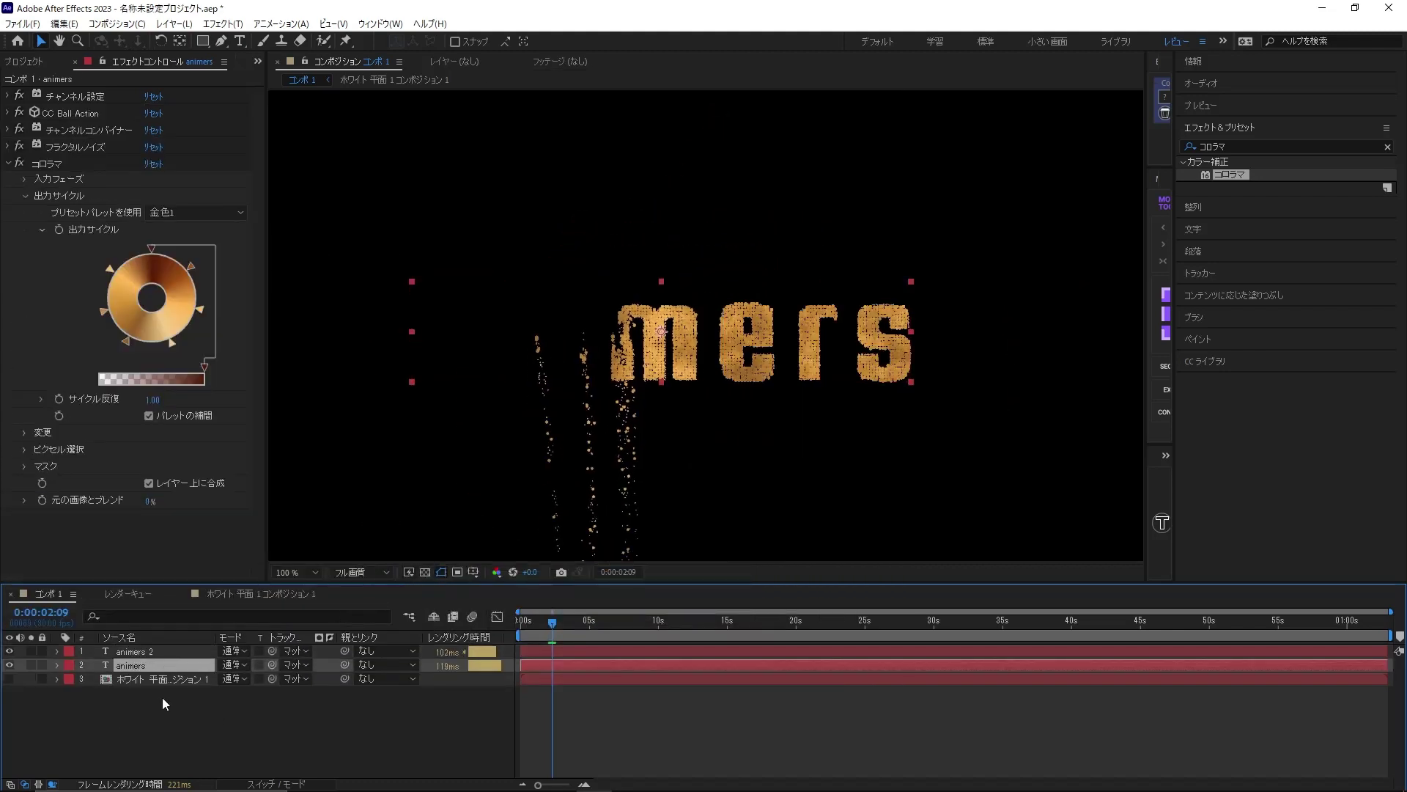
click(160, 699)
drag(147, 703, 176, 657)
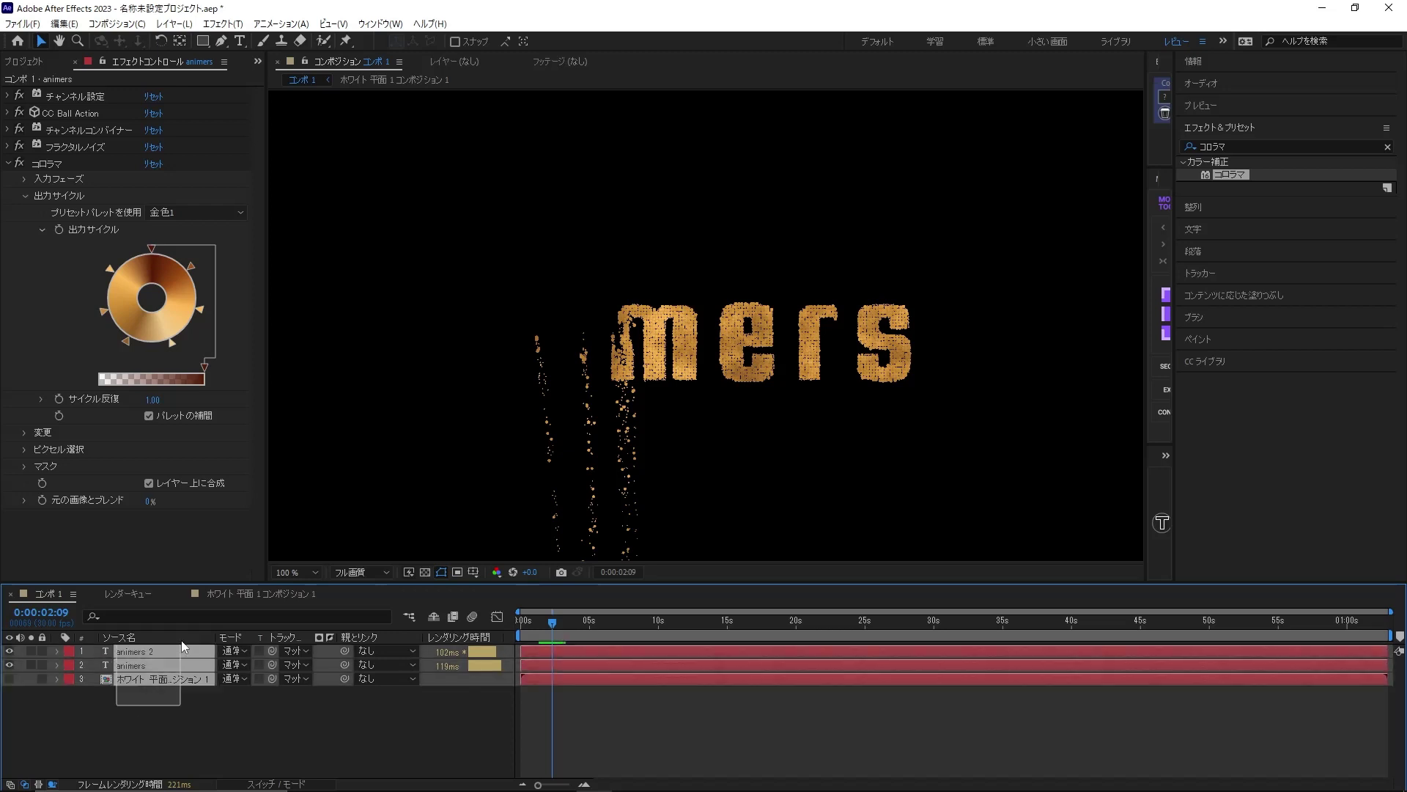
right_click(158, 666)
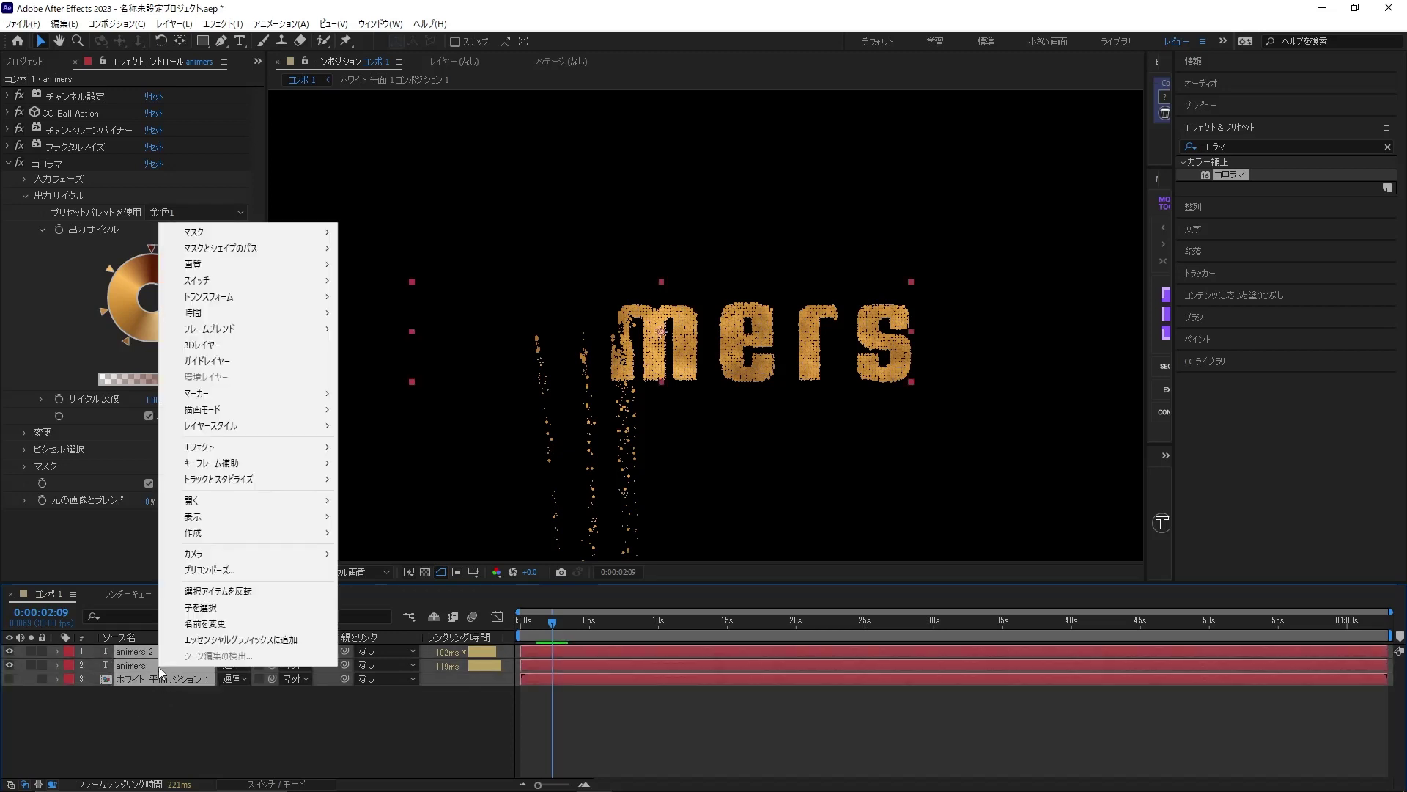
click(253, 569)
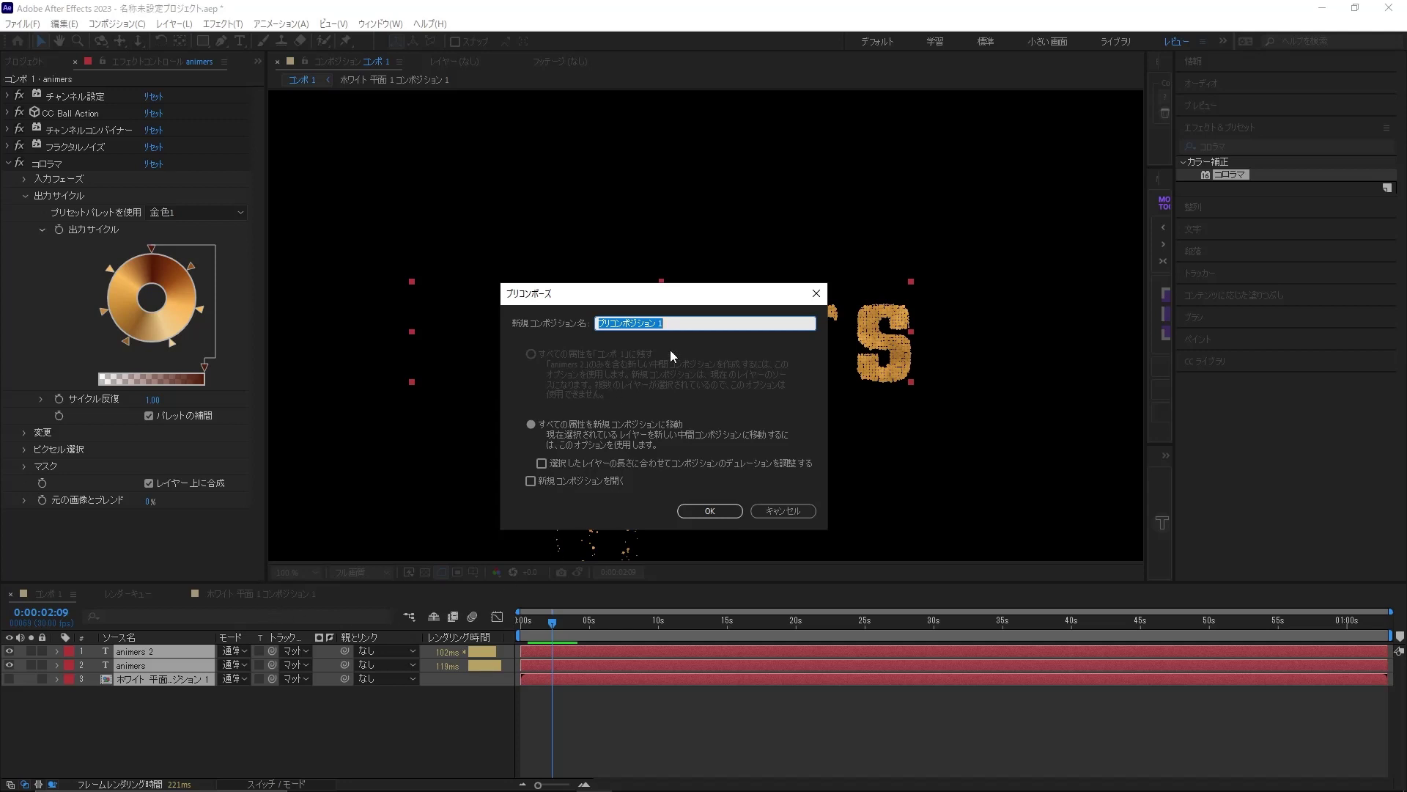
text(完成)
click(730, 511)
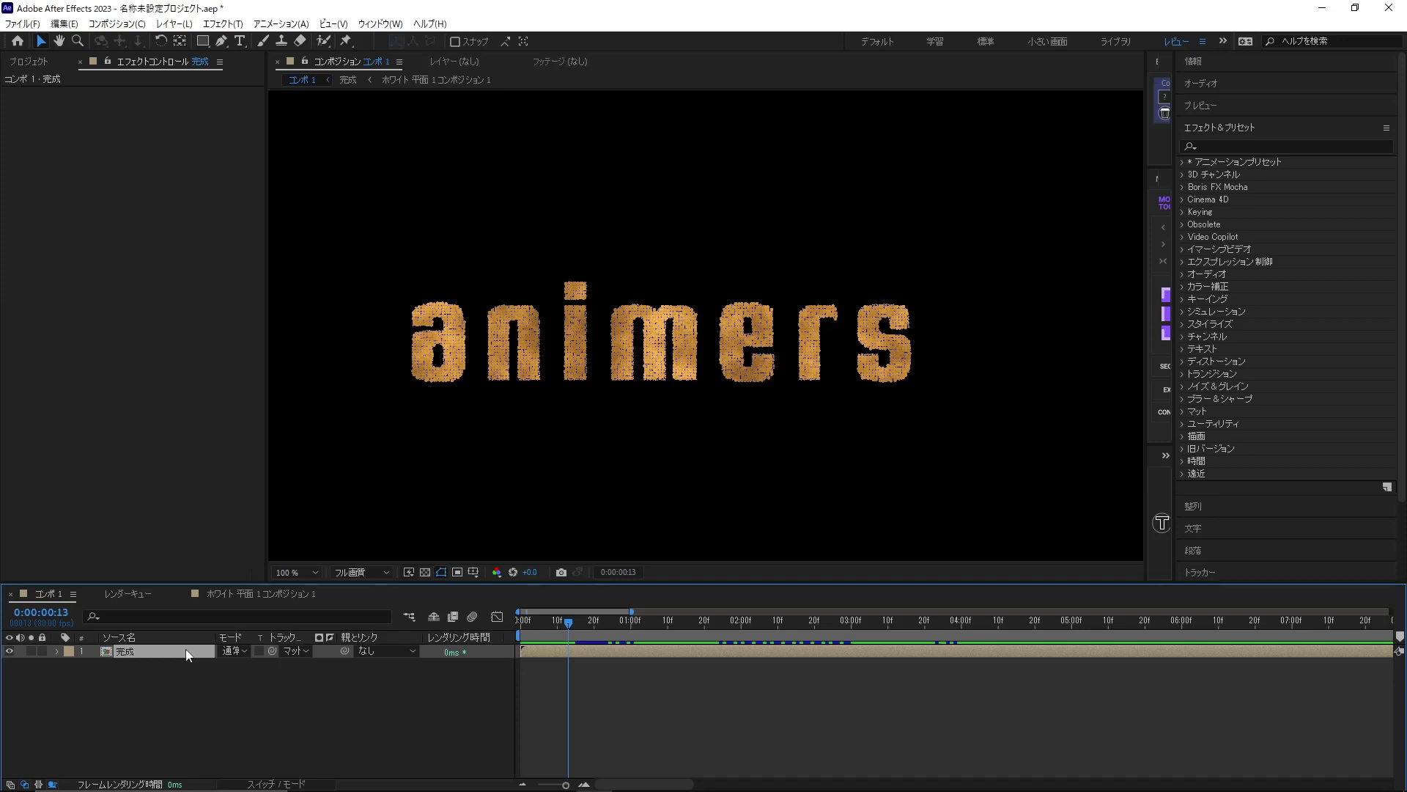
Step: Duplicate the 完成 layer and shift the lower copy to start at 0:00:00:03
key(ctrl+d)
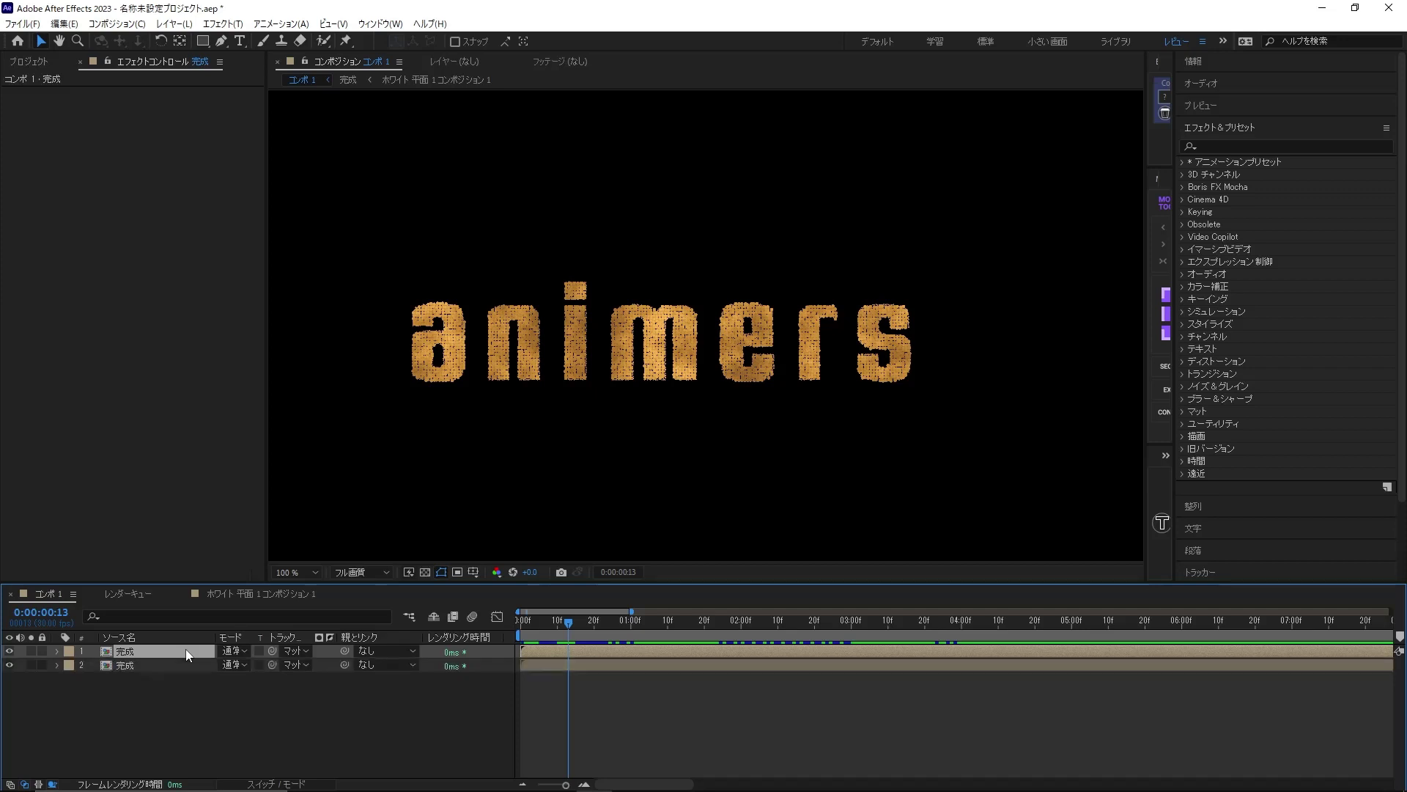
click(165, 666)
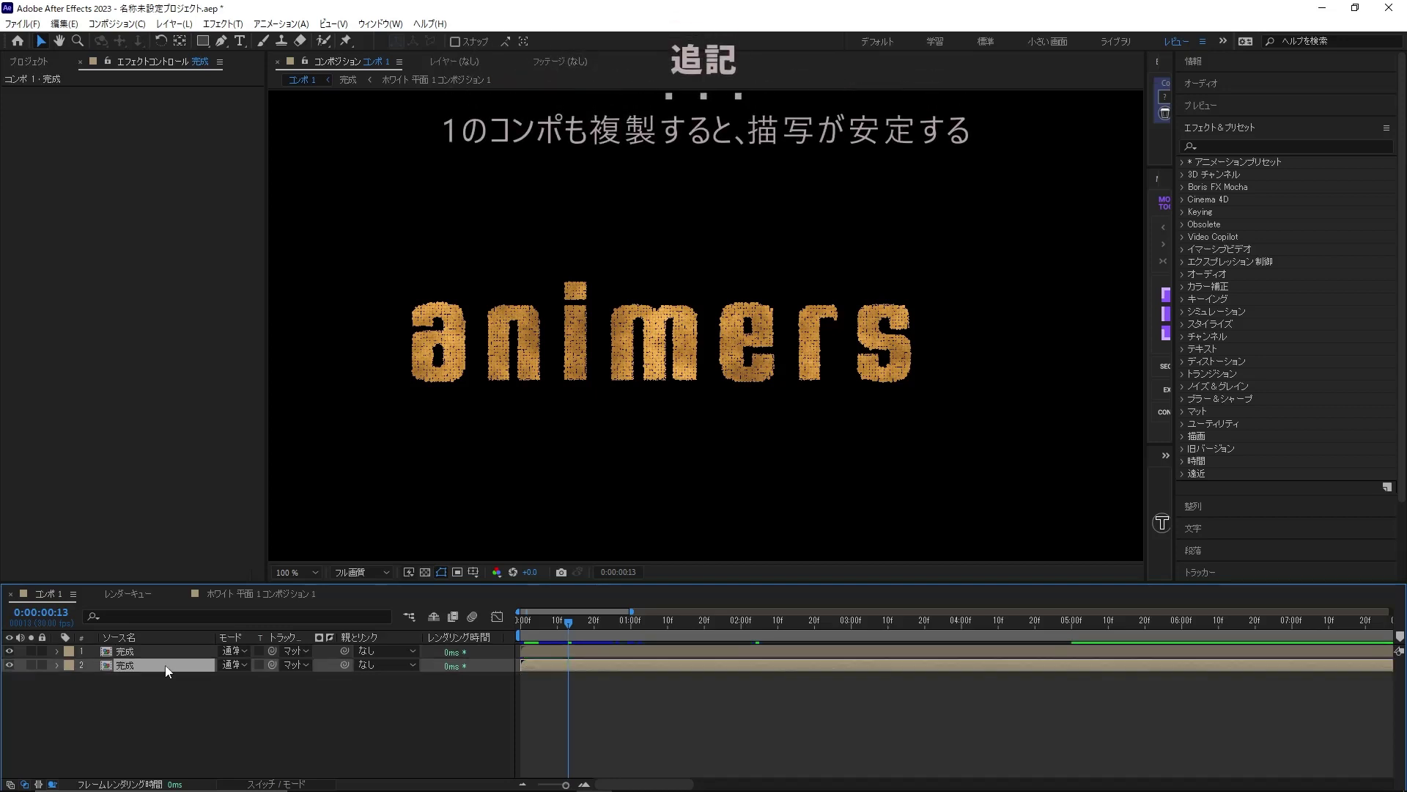
click(533, 622)
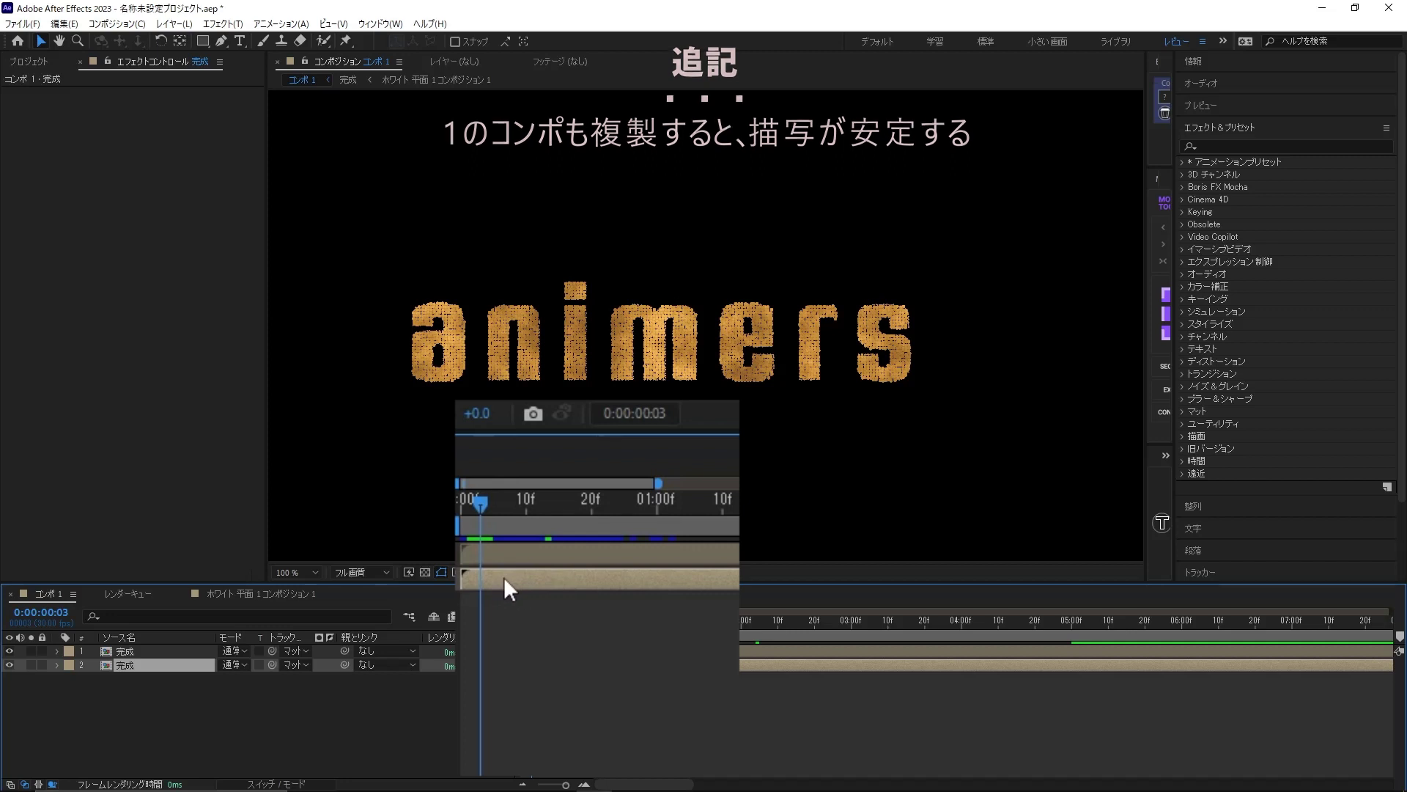
drag(504, 576, 535, 582)
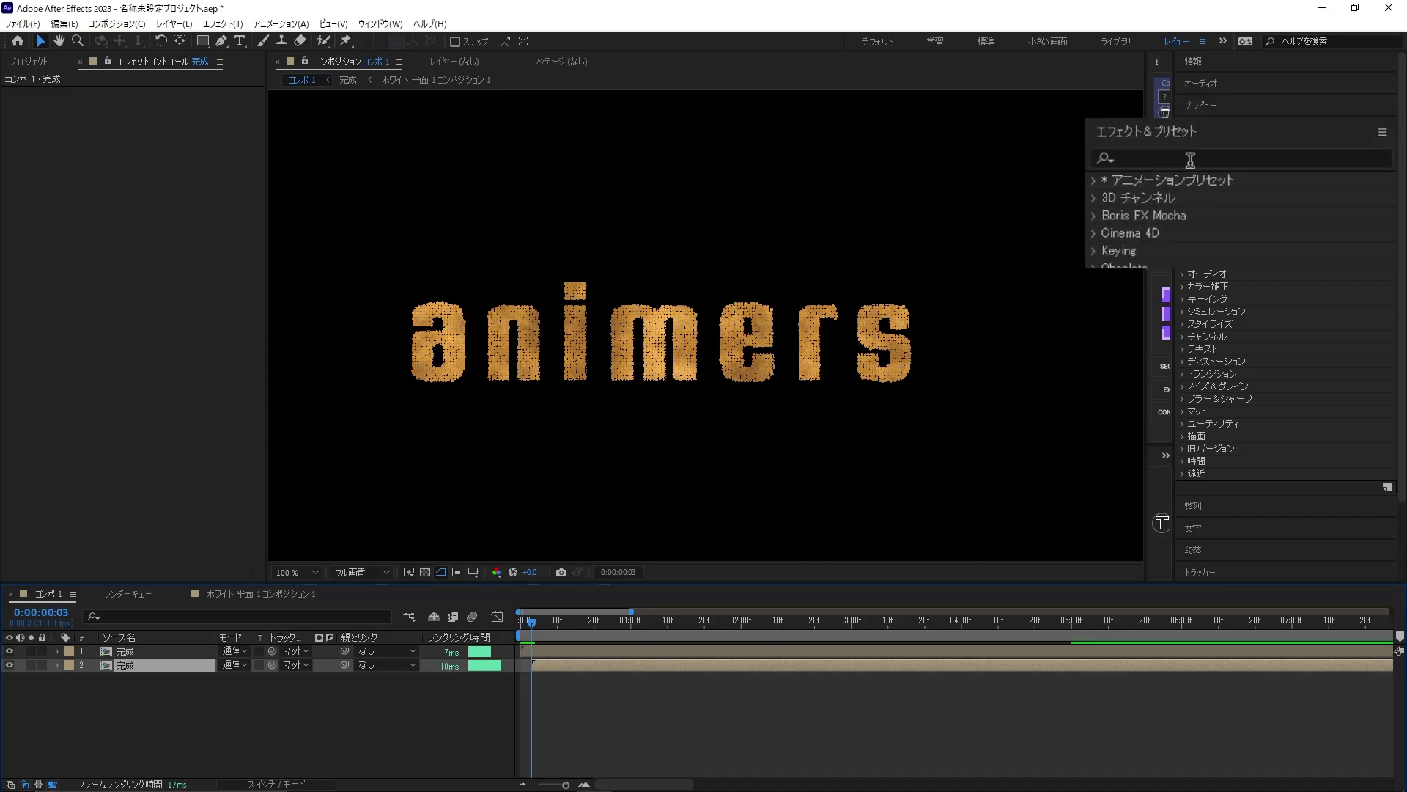
Step: Apply the トーンカーブ (Tone Curve) effect to the lower 完成 layer
click(1246, 147)
text(t)
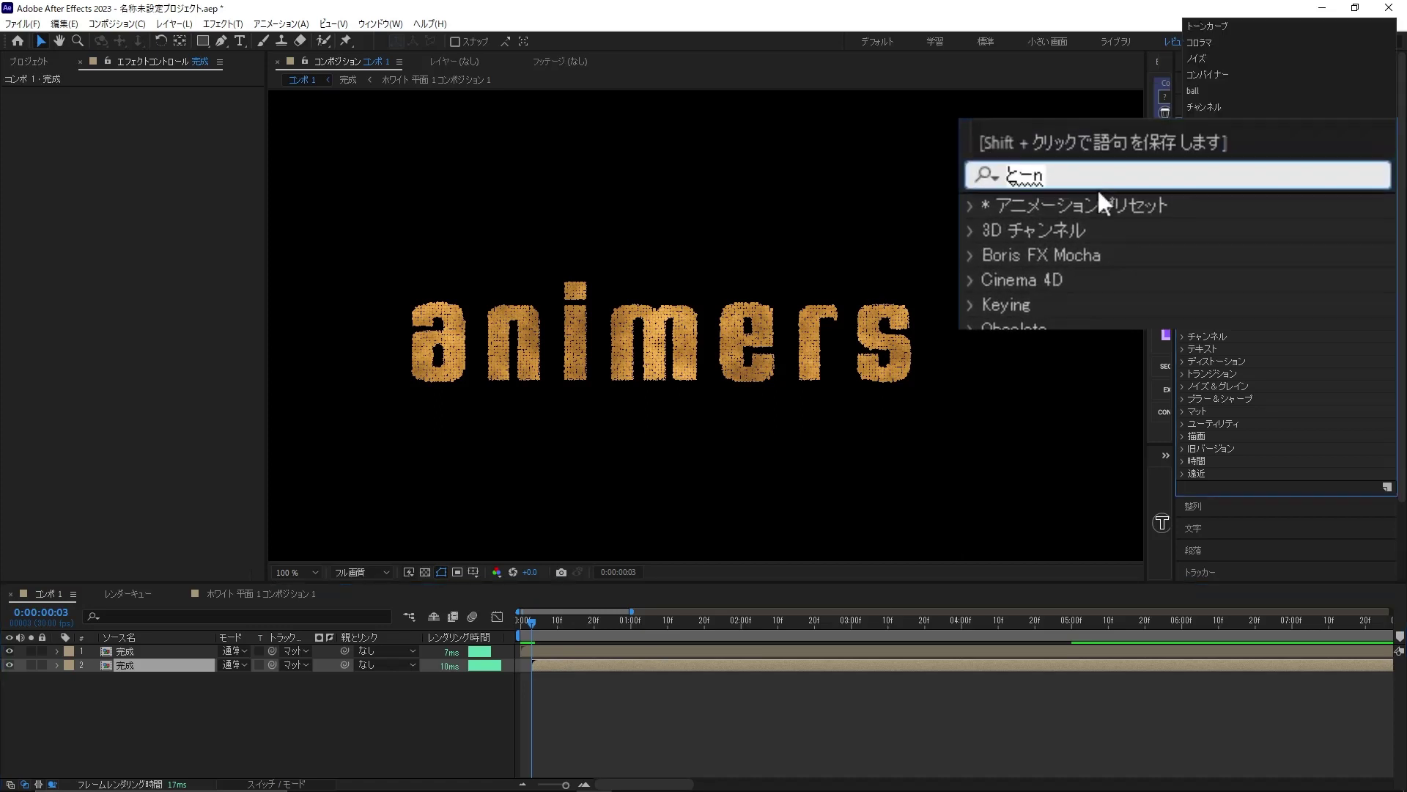
text(トーンカーブ)
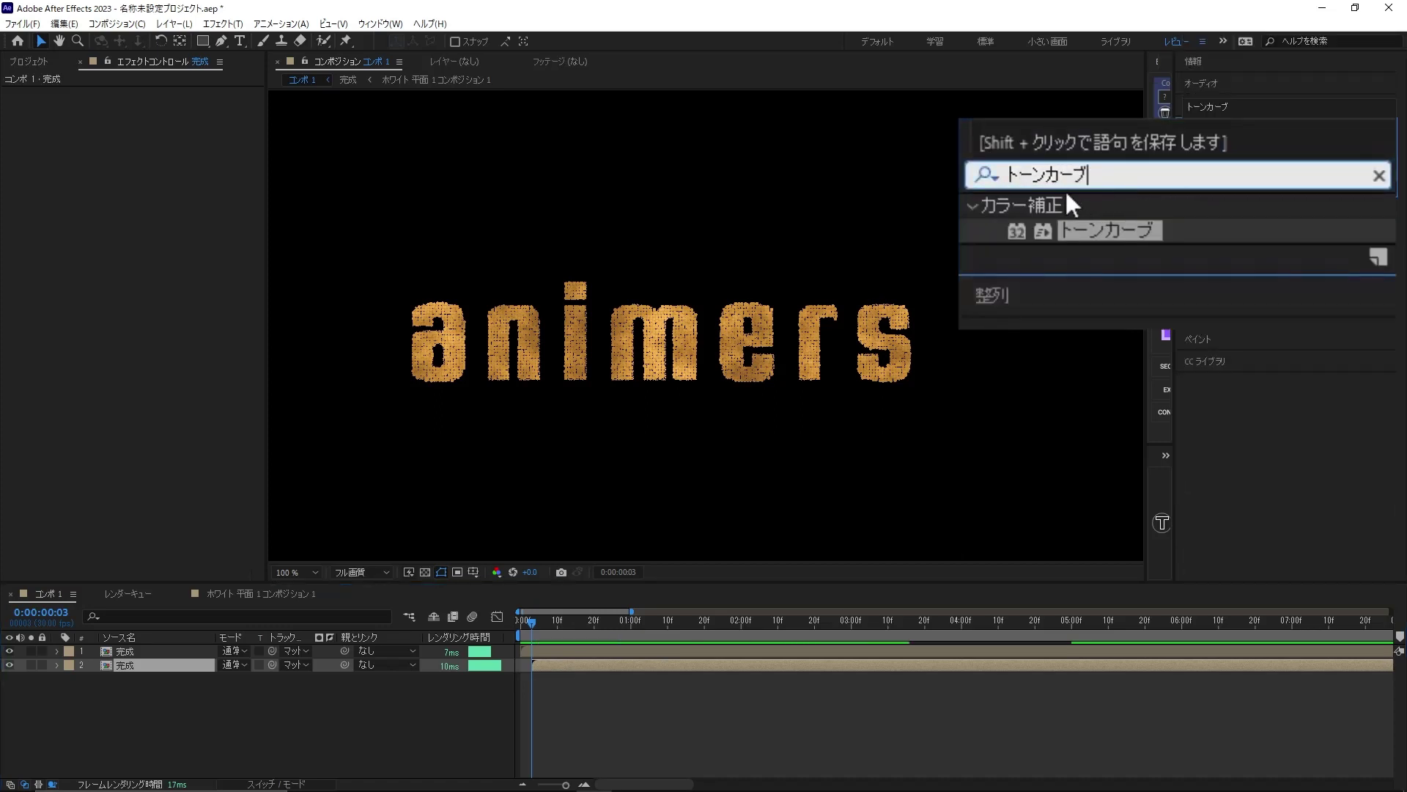
key(Return)
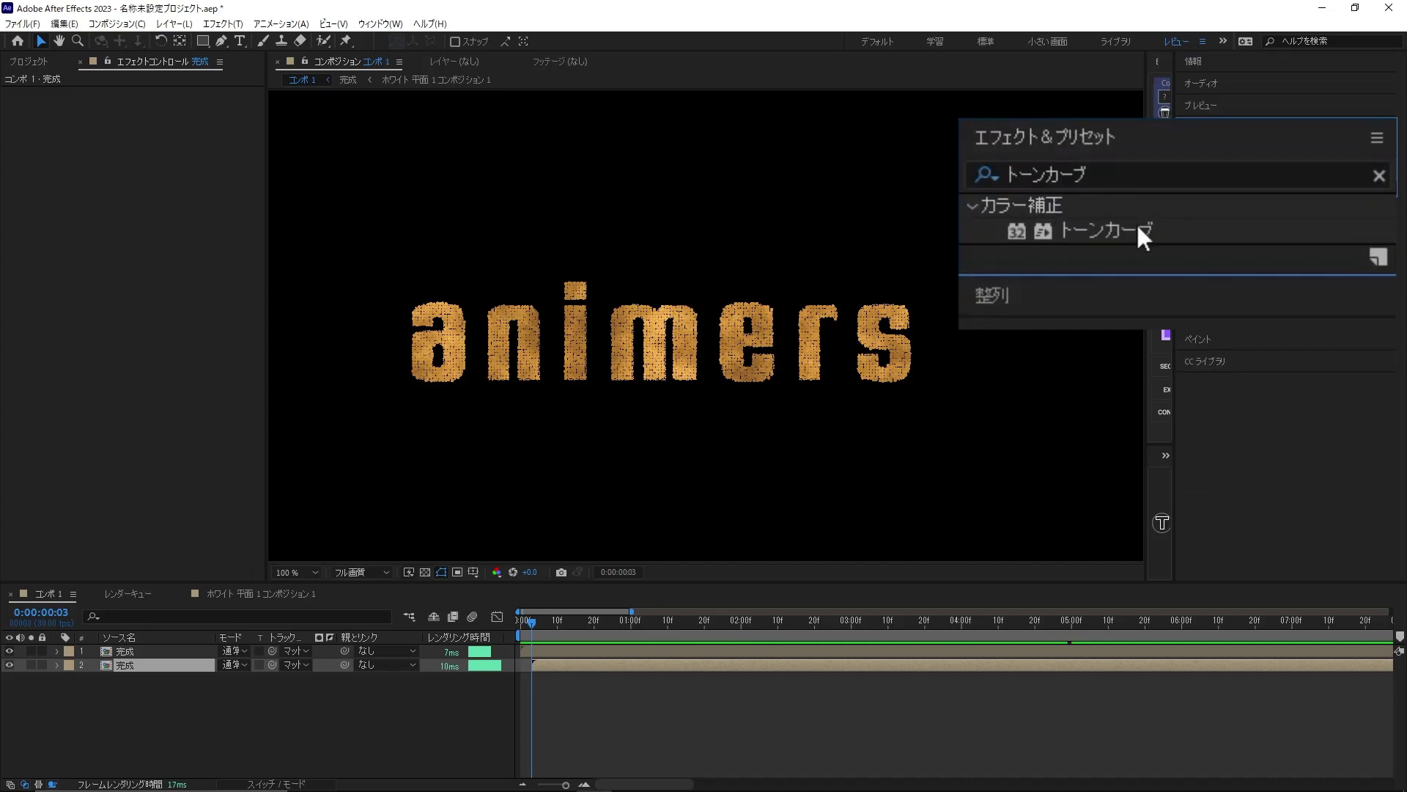
double_click(1138, 227)
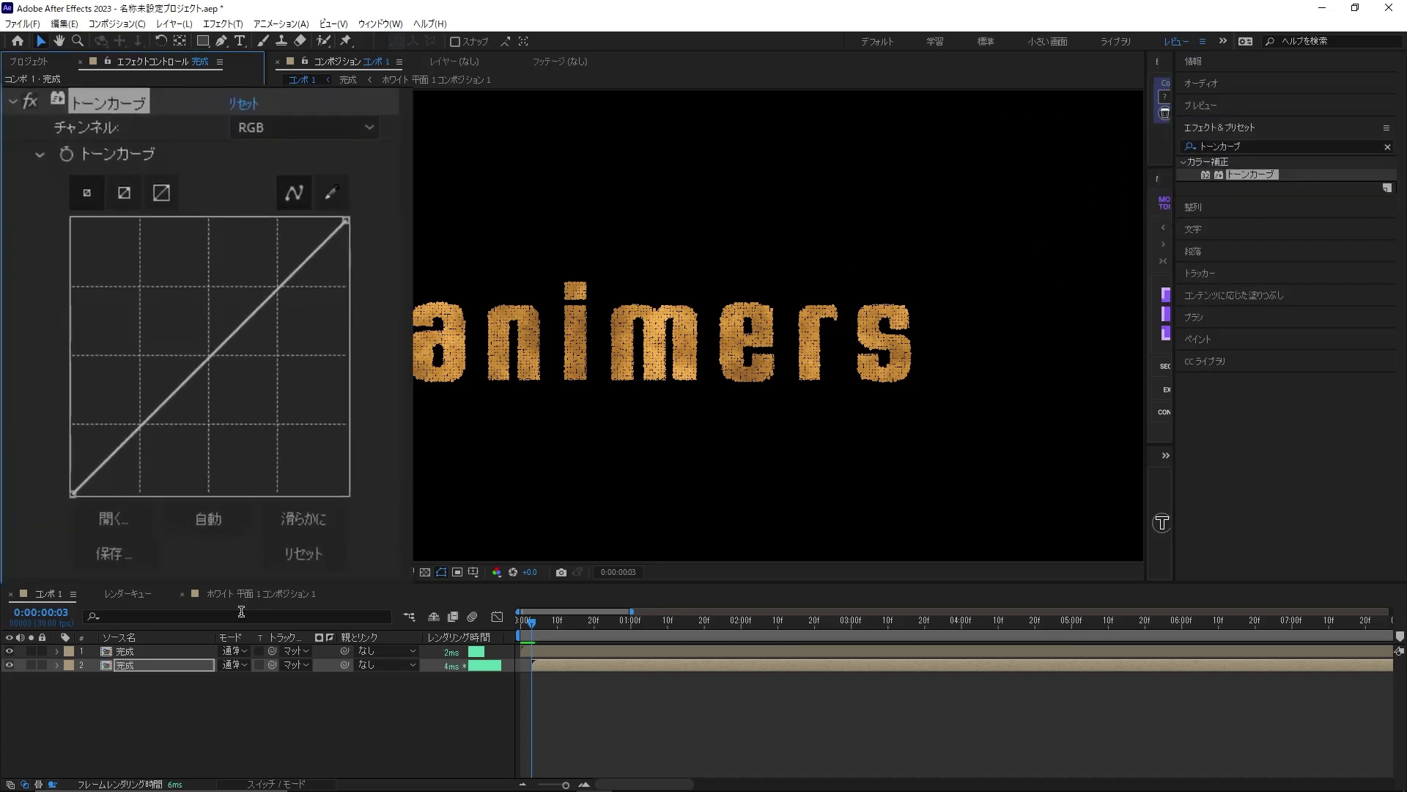
Step: Pull the tone curve's midpoint down to darken layer 2, keeping the top layer visible
click(115, 650)
click(10, 651)
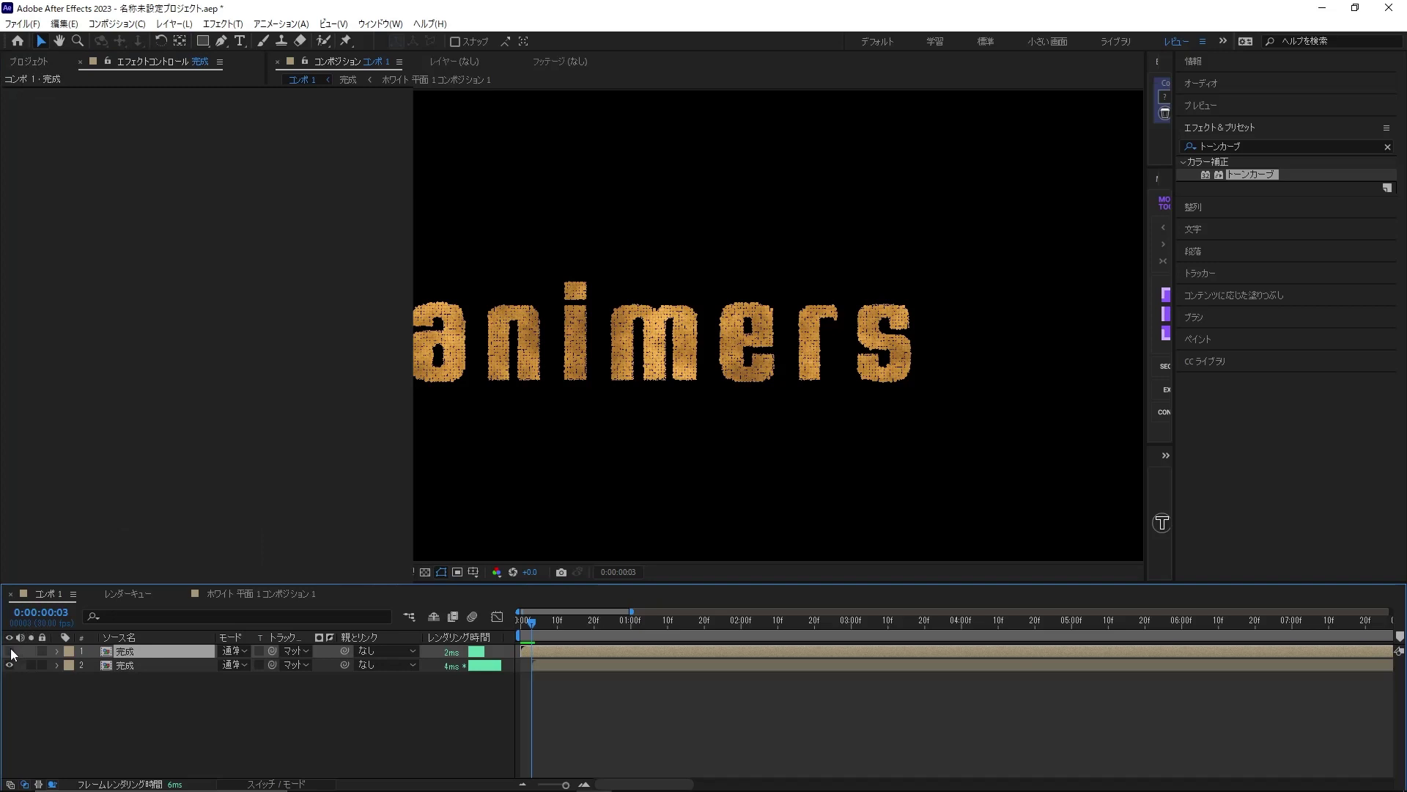
click(121, 665)
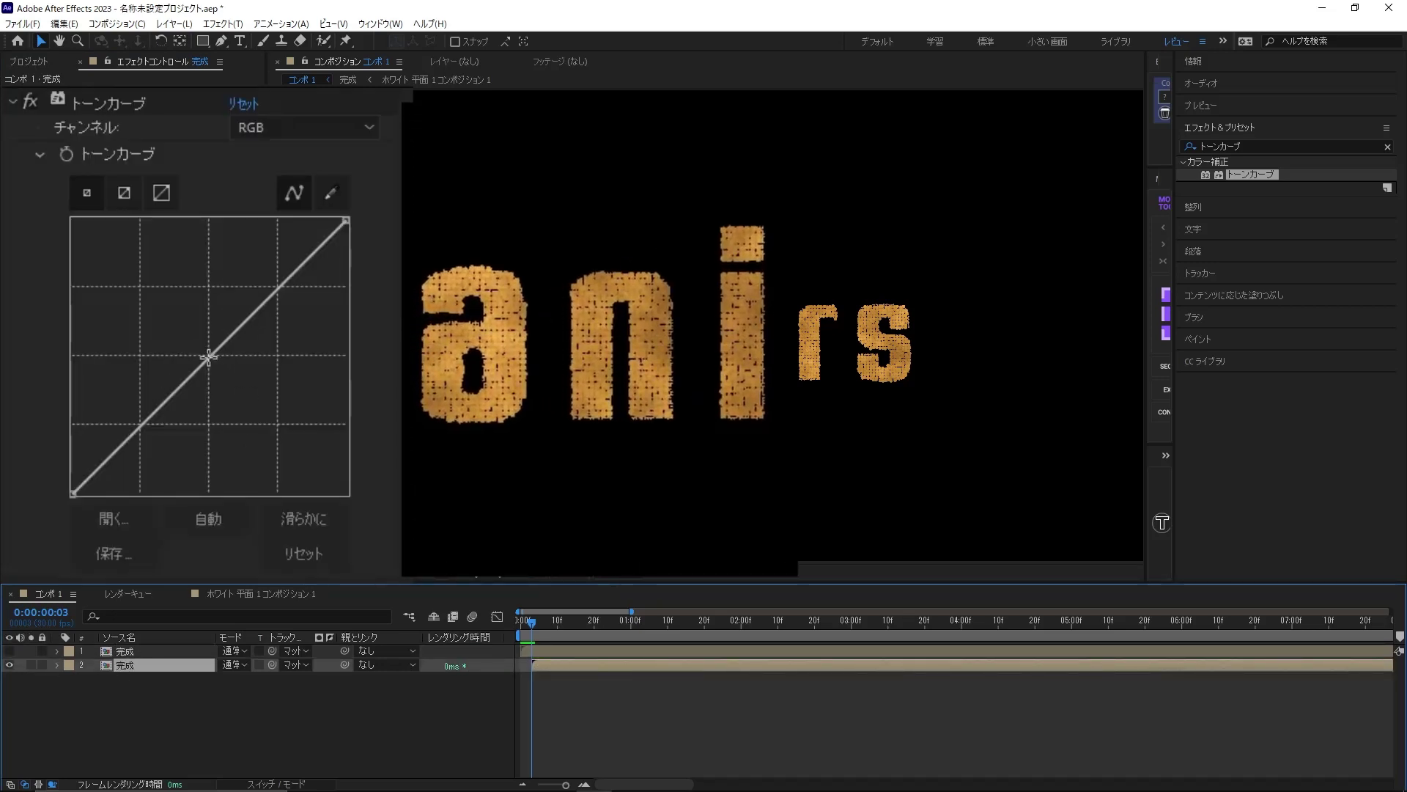
drag(209, 357, 219, 373)
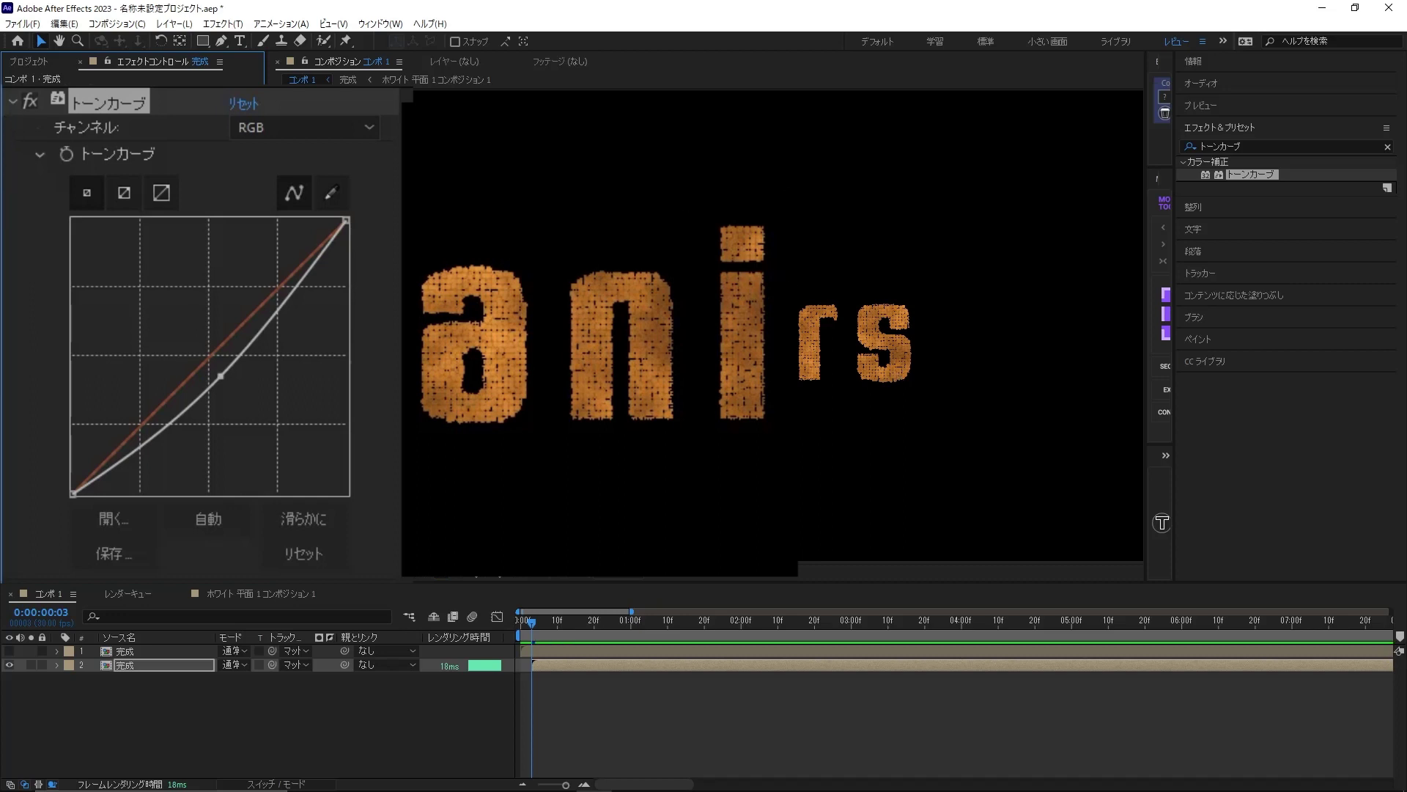
click(143, 651)
click(9, 651)
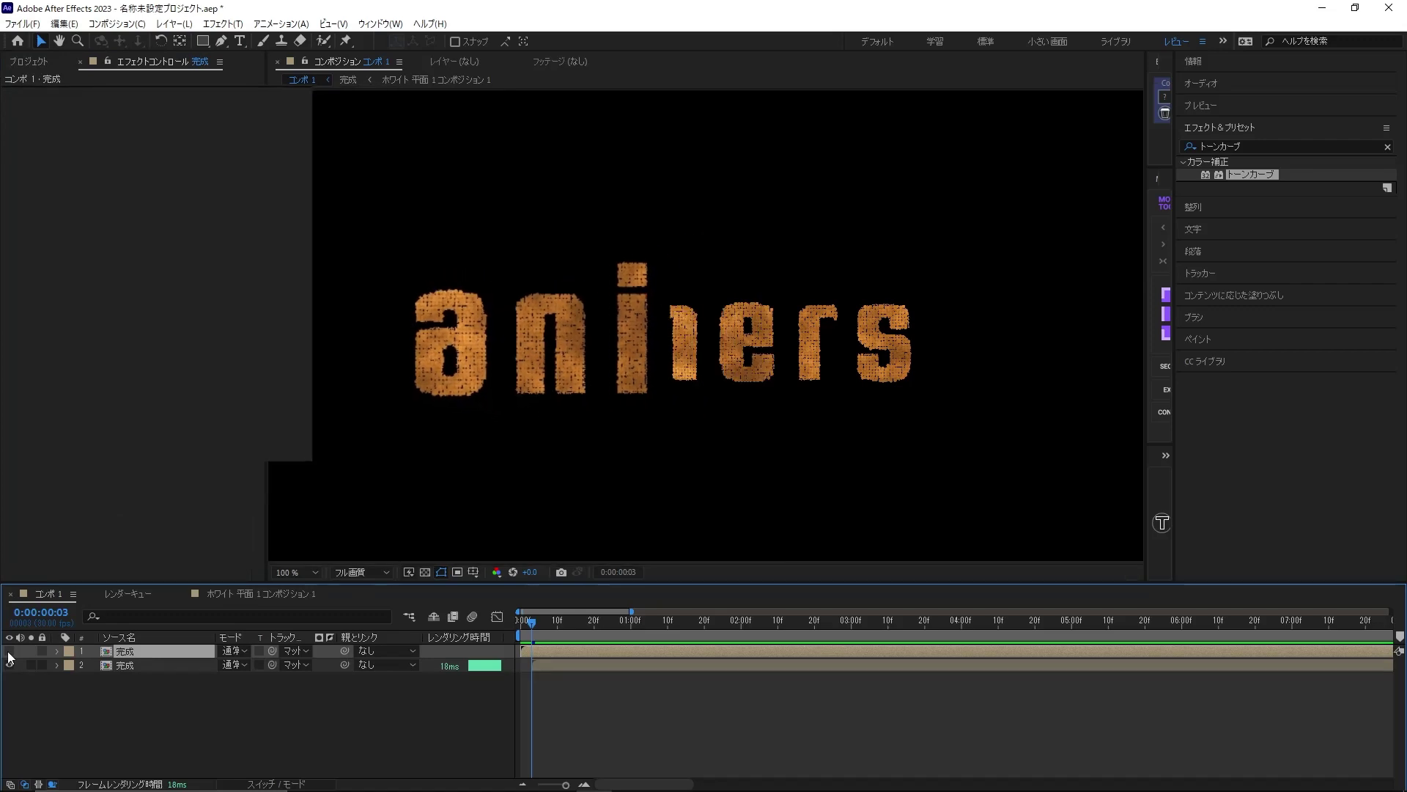
click(710, 723)
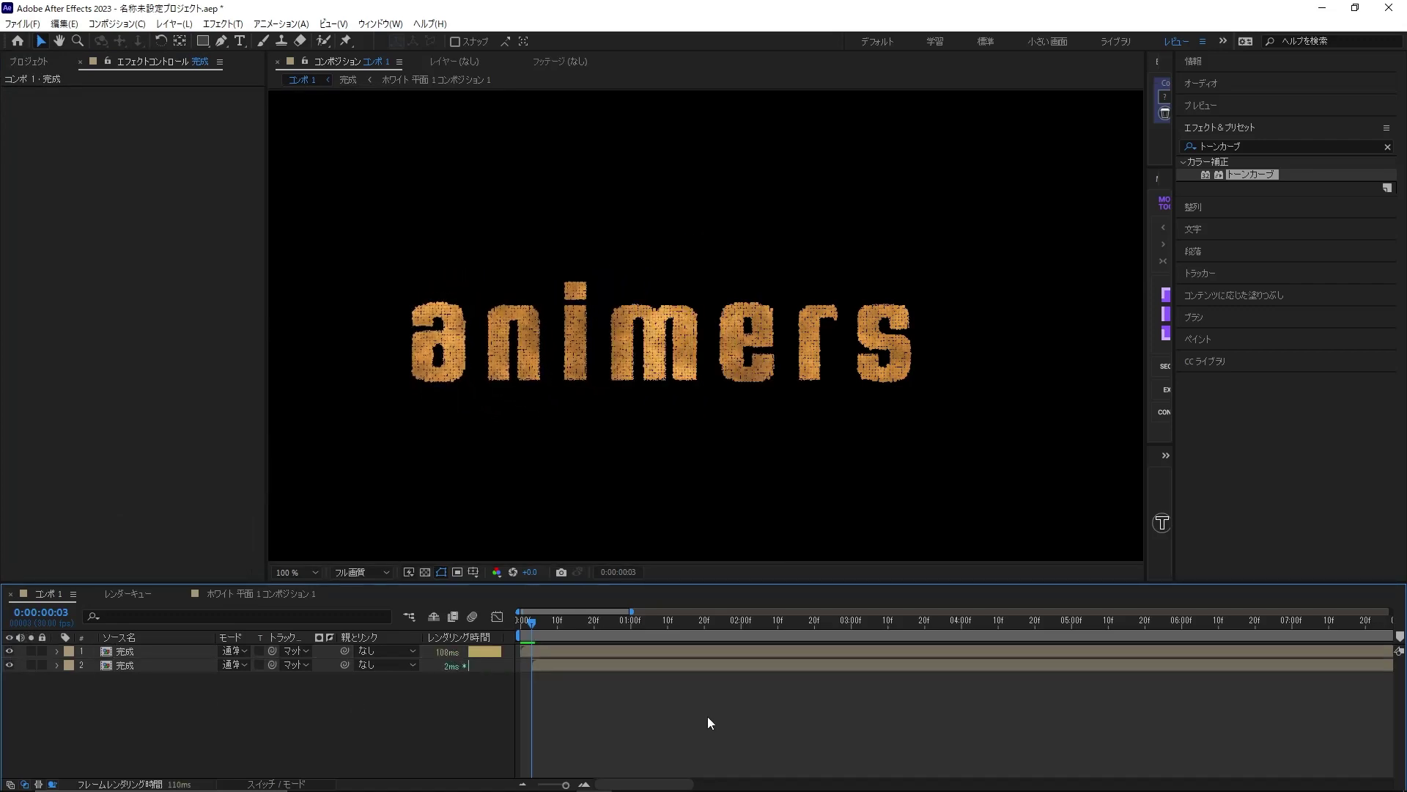